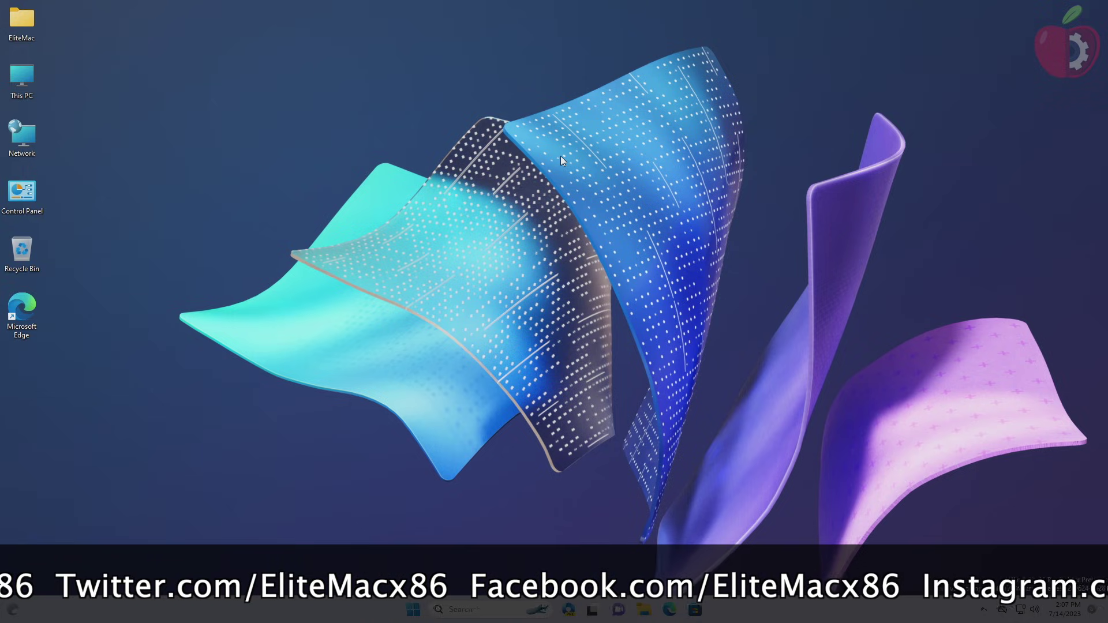
Step: Open Edge and look through the OCAT, Lilu, VirtualSMC, WhateverGreen, AppleALC and USBInjectAll release tabs
left_click(679, 602)
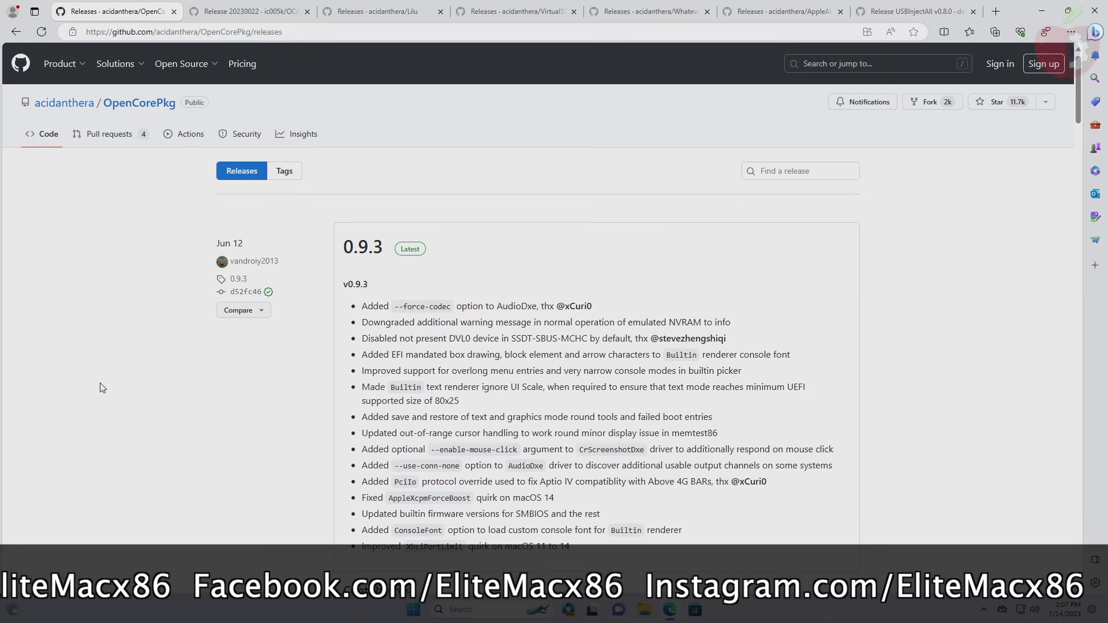
left_click(246, 5)
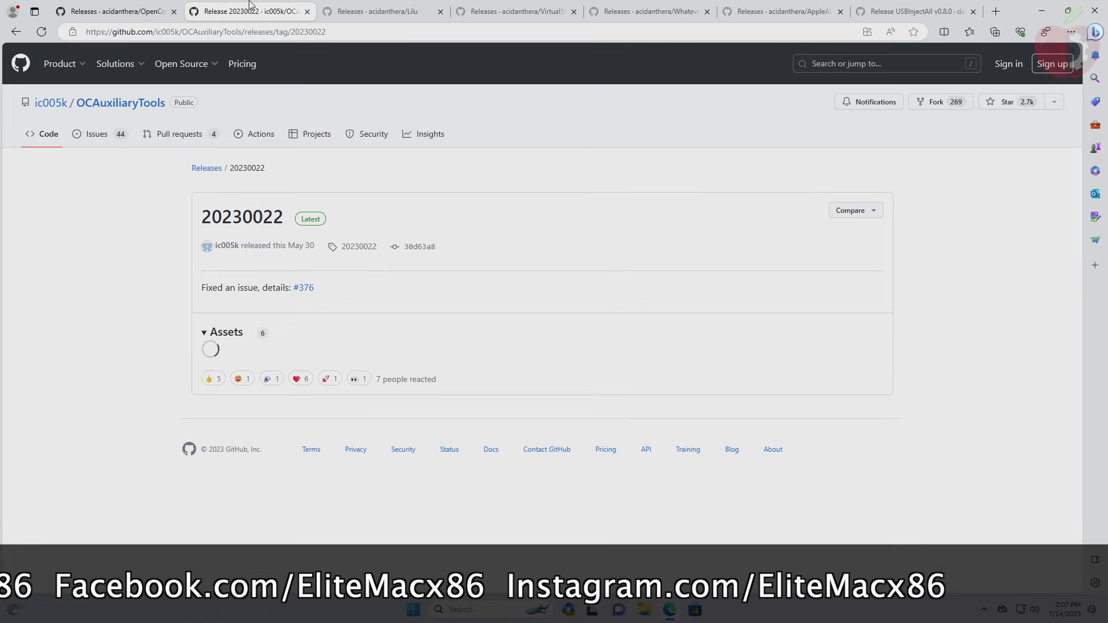
left_click(377, 7)
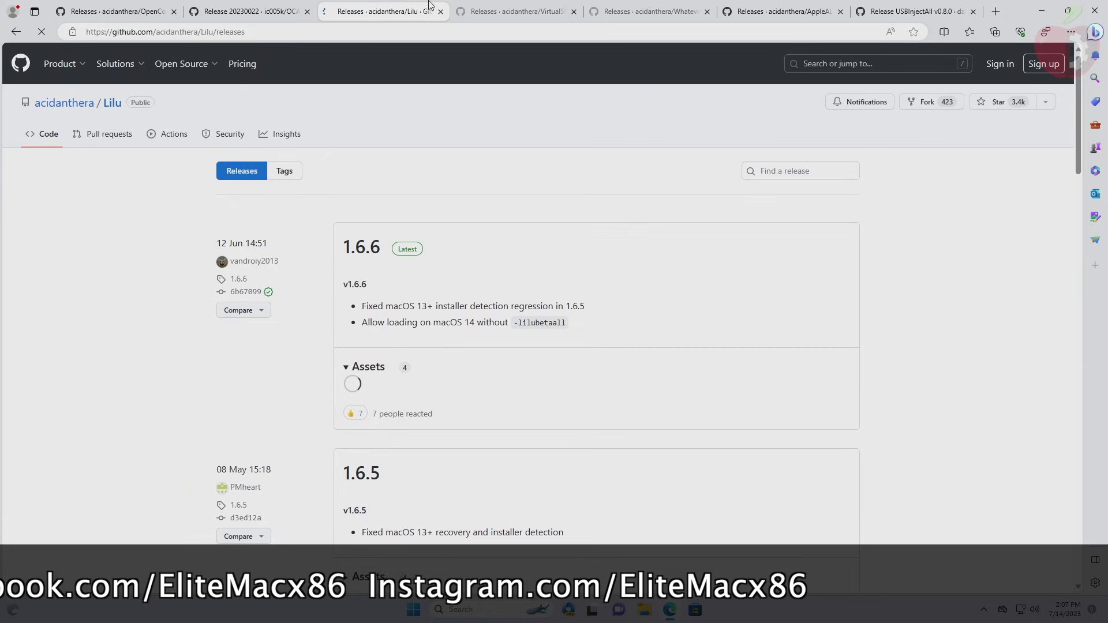
left_click(483, 5)
left_click(649, 7)
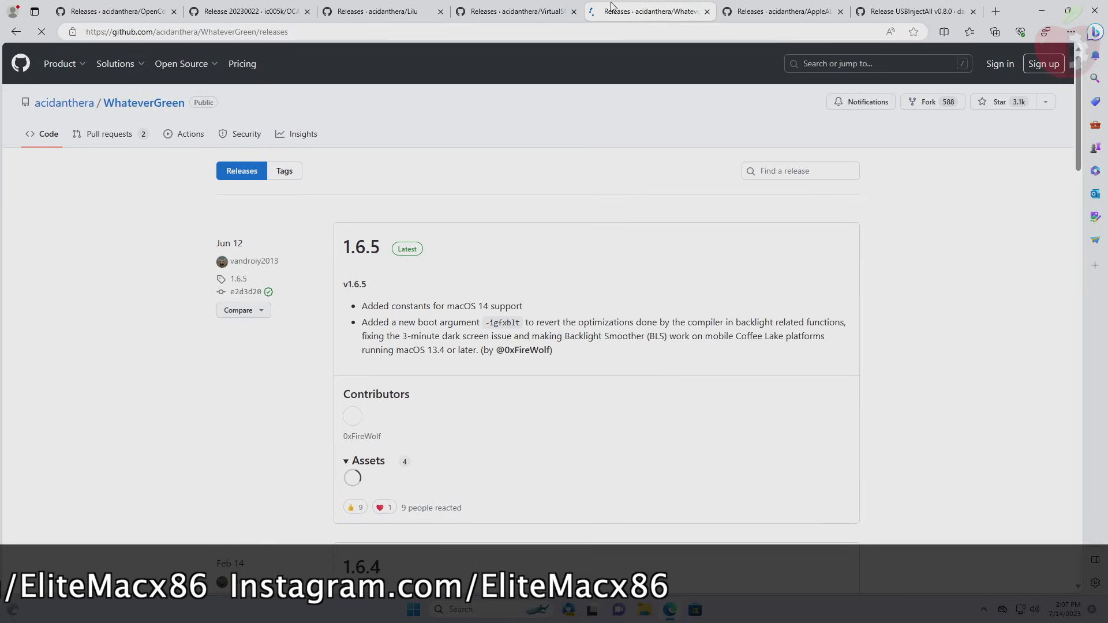
left_click(821, 5)
left_click(902, 7)
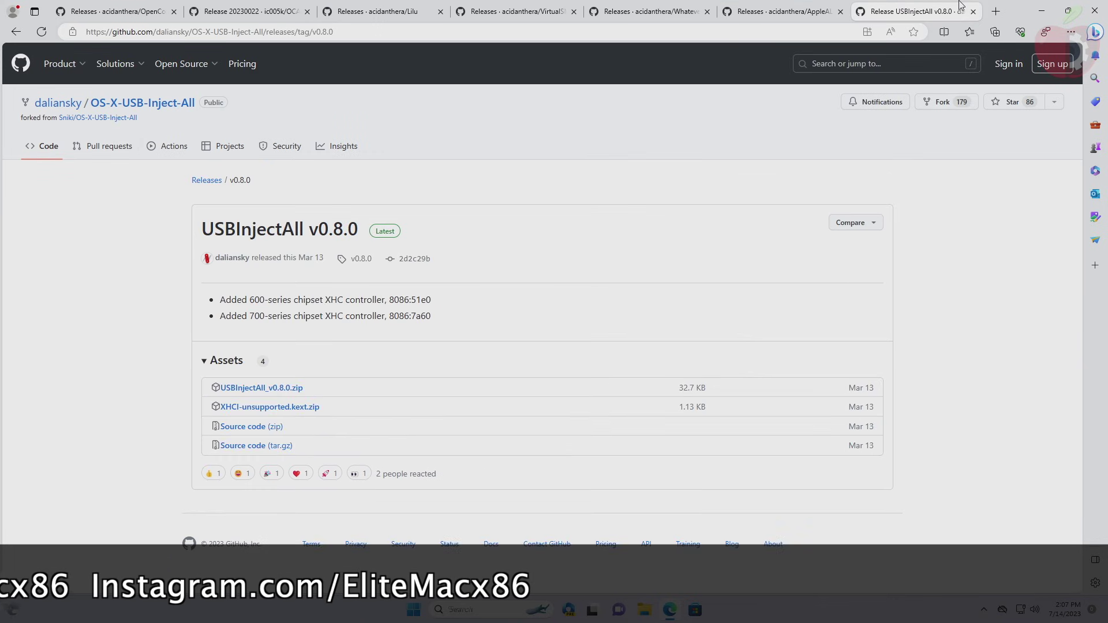
left_click(115, 7)
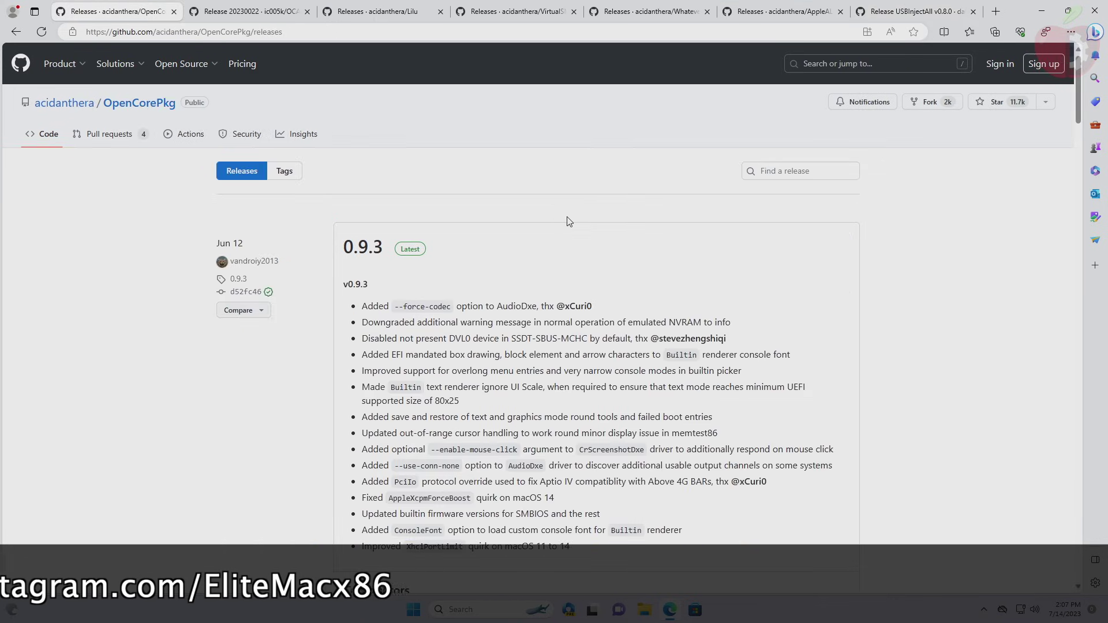
Step: Download OpenCore-0.9.3-RELEASE.zip and the OCAT 20230022 OCAT-Win64.zip
scroll(290, 441, "down", 3)
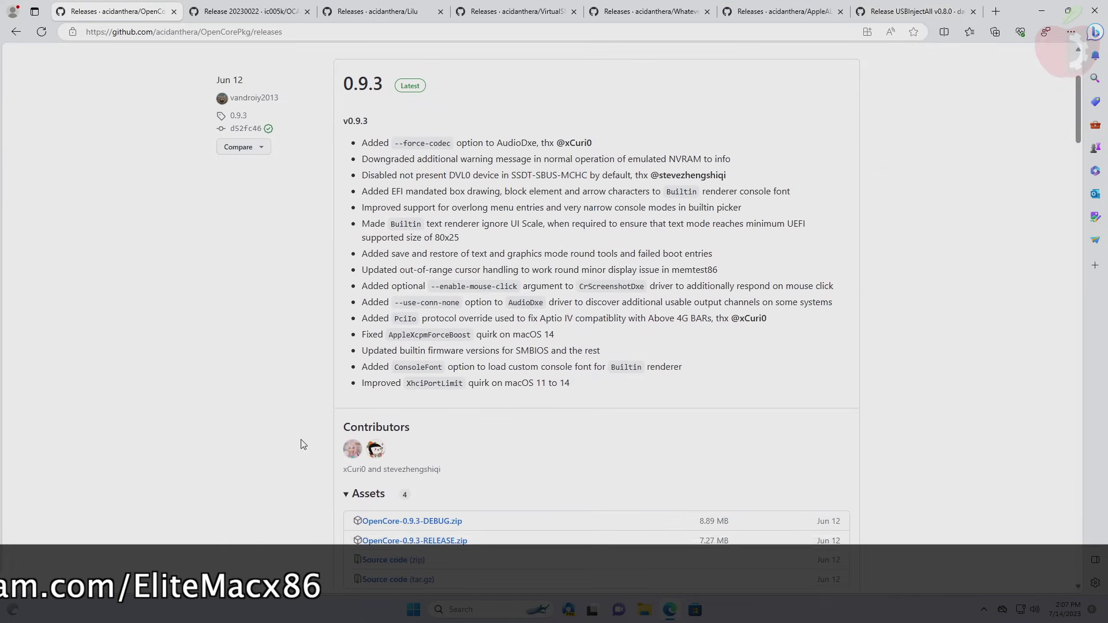
left_click(431, 543)
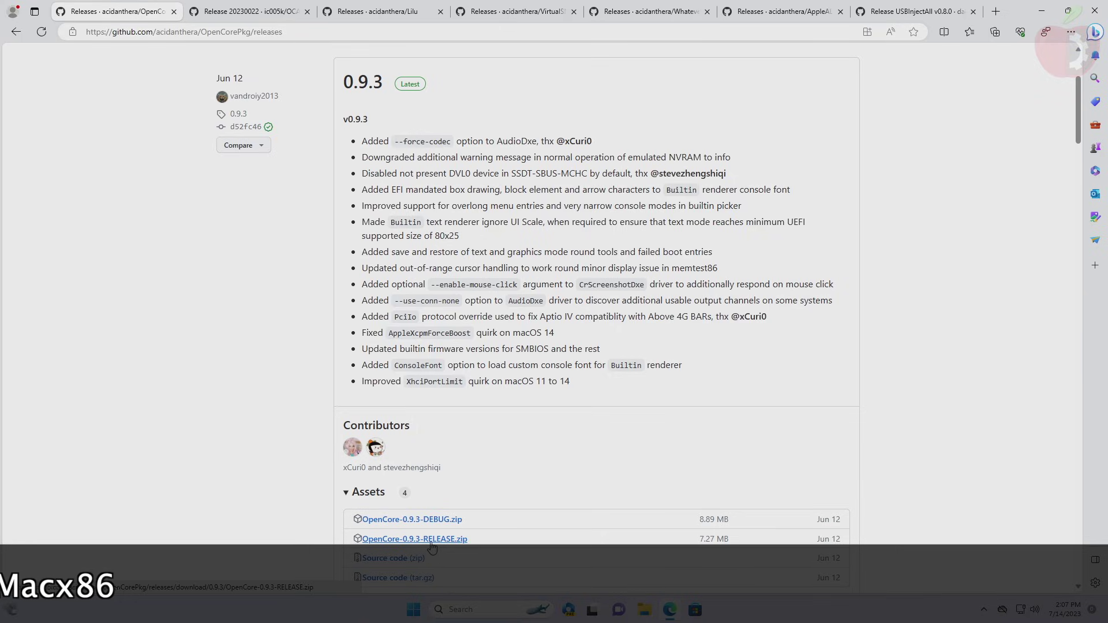
left_click(230, 9)
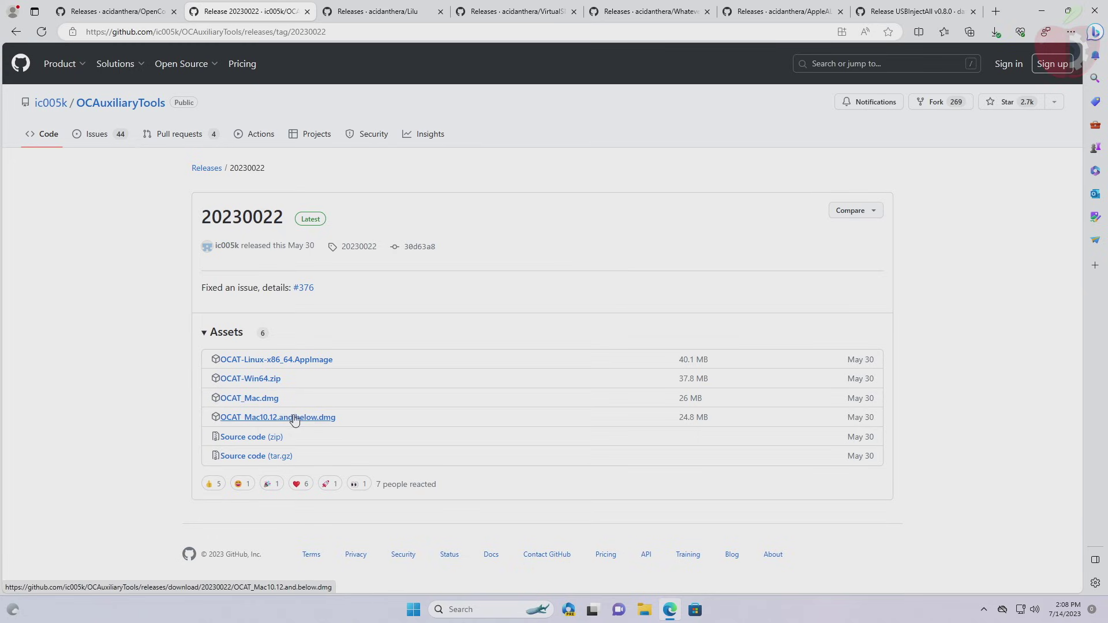
left_click(266, 380)
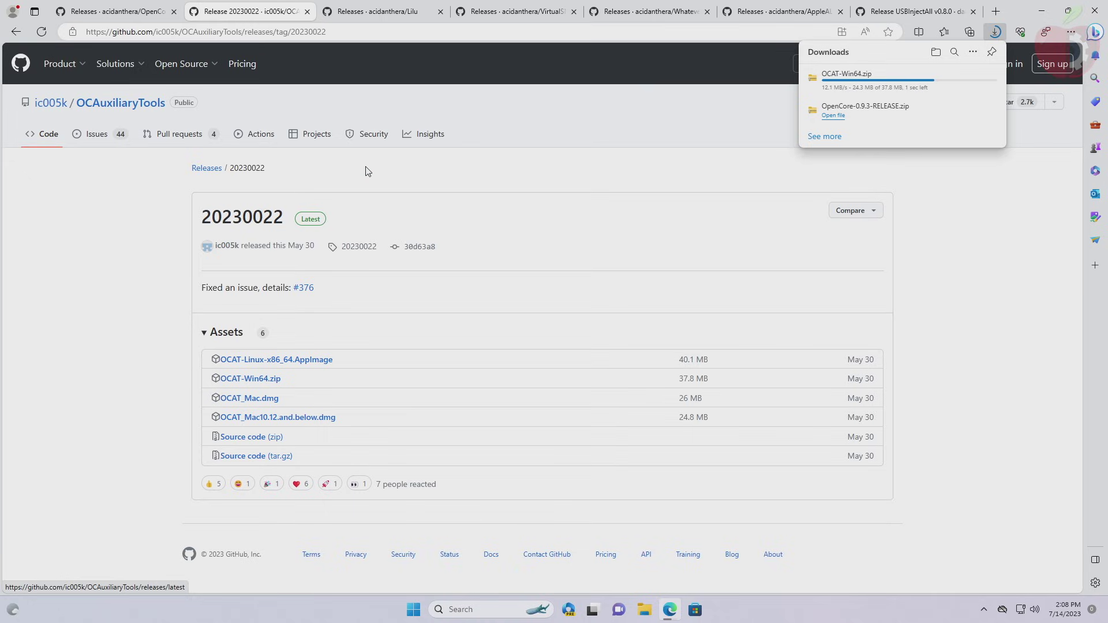
Step: Download the Lilu 1.6.6, VirtualSMC 1.3.2 and WhateverGreen 1.6.5 release zips
left_click(396, 8)
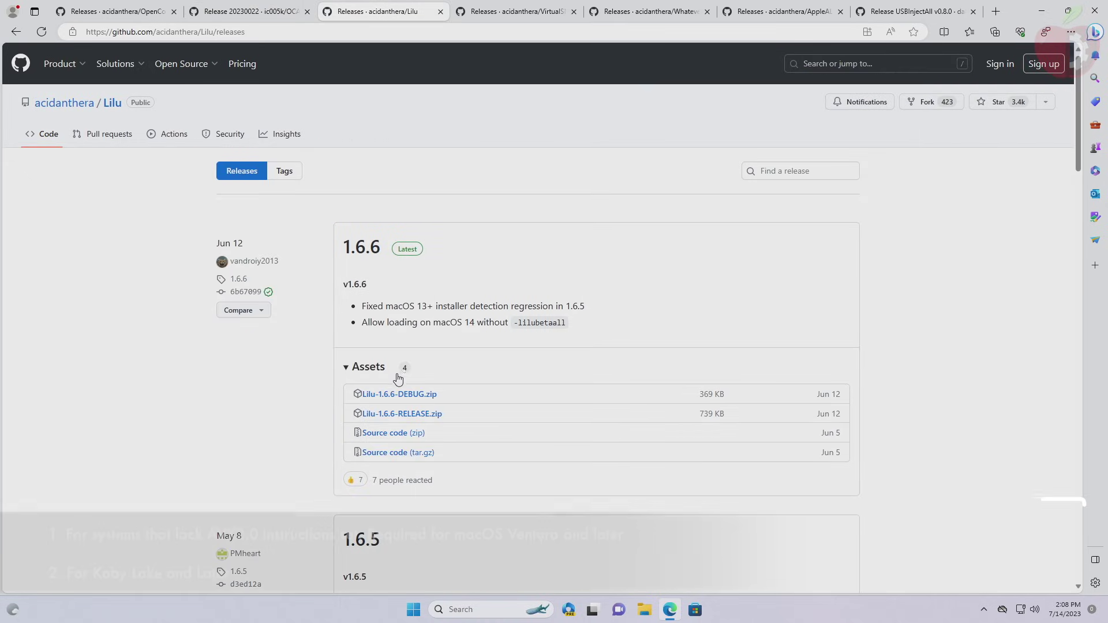
left_click(411, 414)
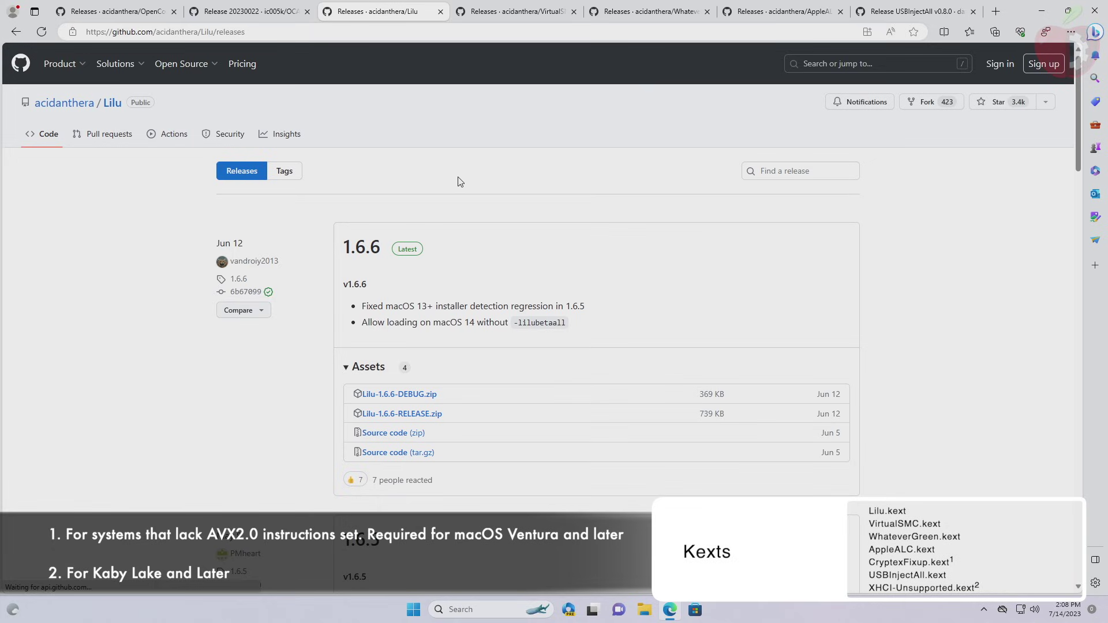
left_click(517, 11)
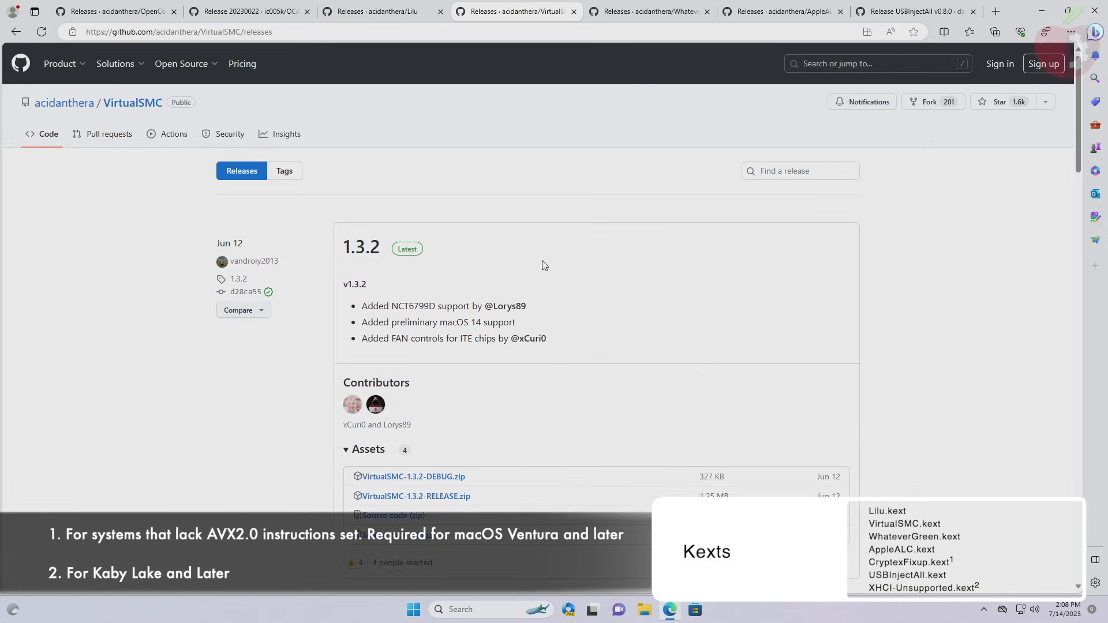
left_click(459, 494)
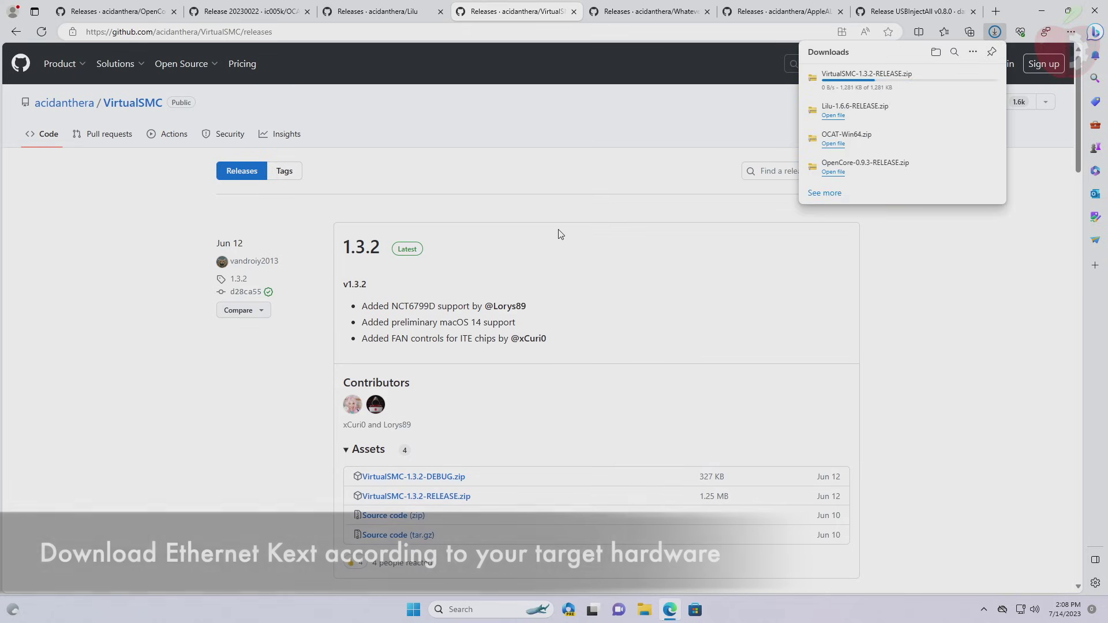
left_click(658, 11)
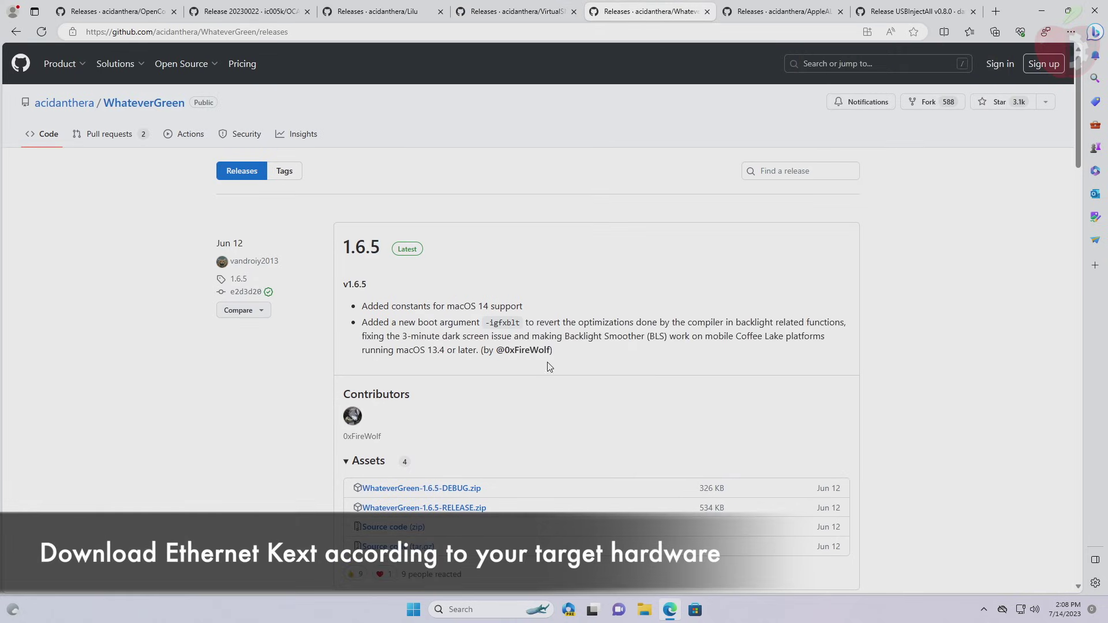
left_click(482, 507)
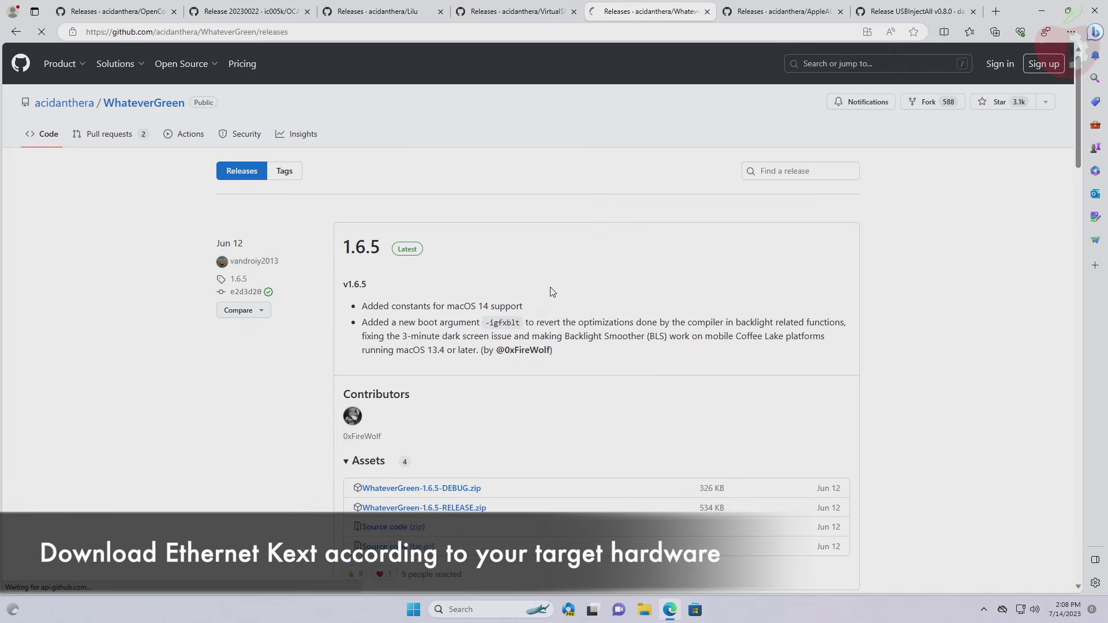
Step: Download AppleALC 1.8.3, USBInjectAll v0.8.0 and XHCI-unsupported.kext zips, then close Edge
left_click(763, 5)
left_click(459, 414)
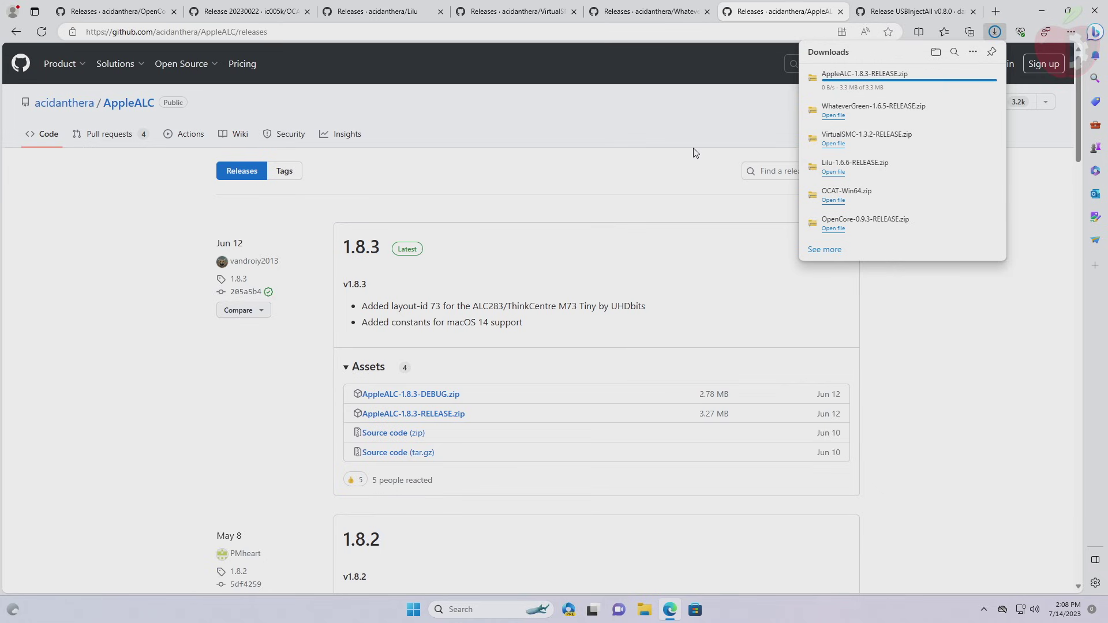
left_click(866, 8)
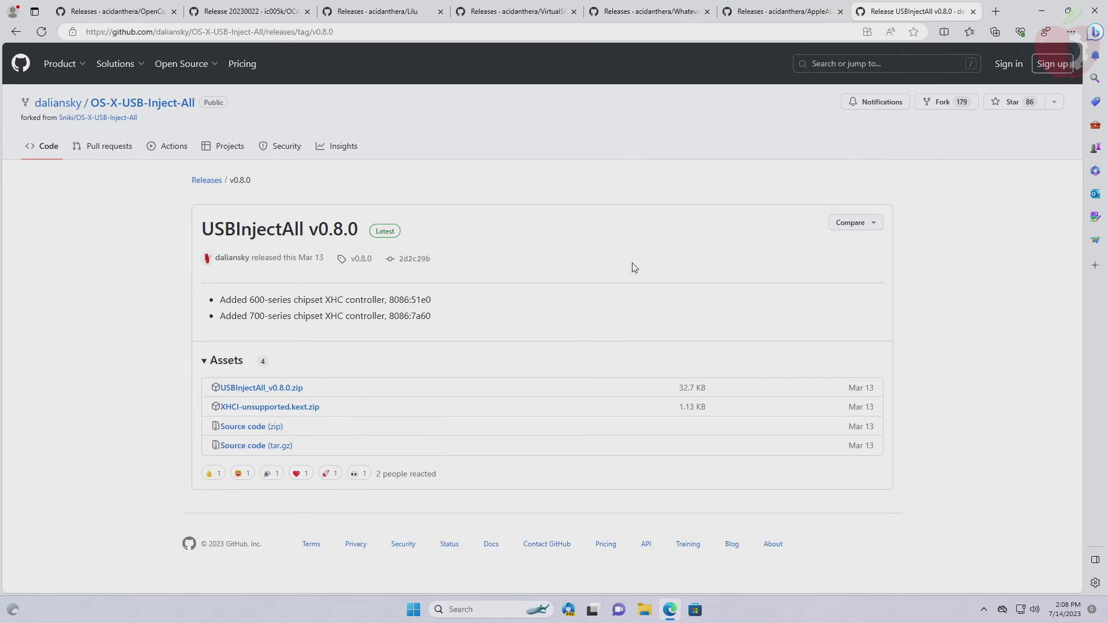
left_click(266, 394)
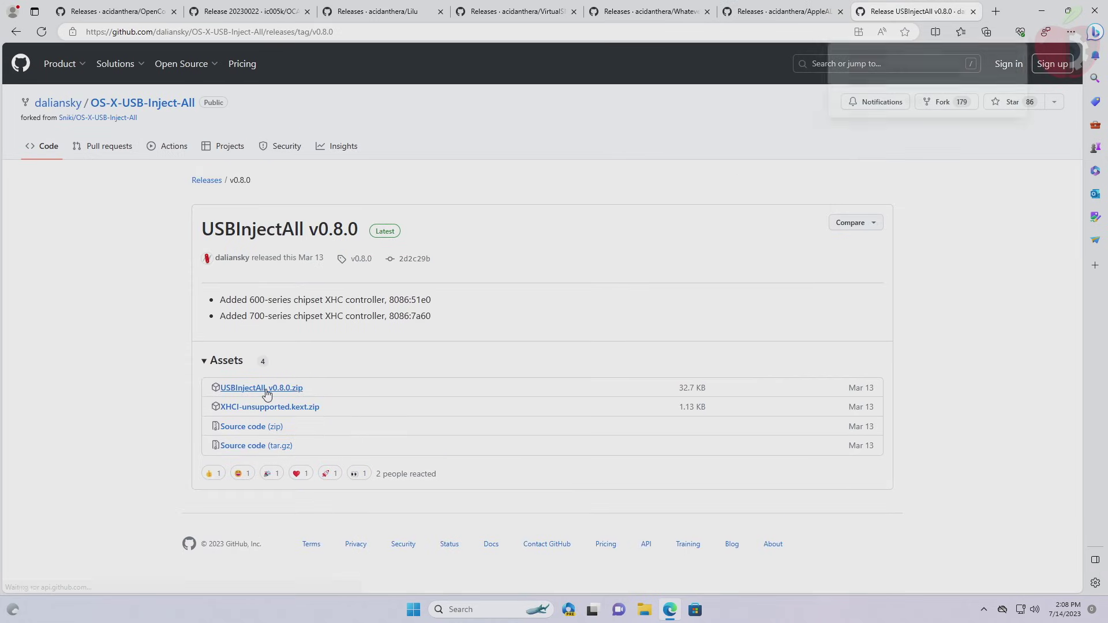
left_click(283, 413)
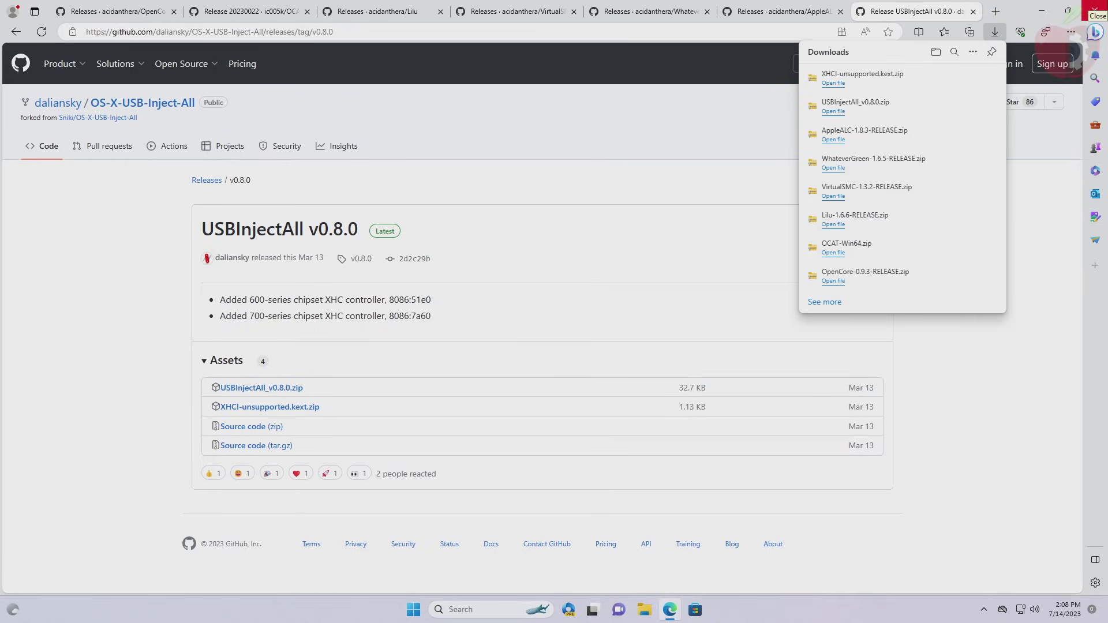
left_click(1095, 11)
Step: Extract OpenCore-0.9.3-RELEASE.zip into Downloads\OpenCore-0.9.3-RELEASE
right_click(430, 141)
left_click(461, 186)
double_click(10, 91)
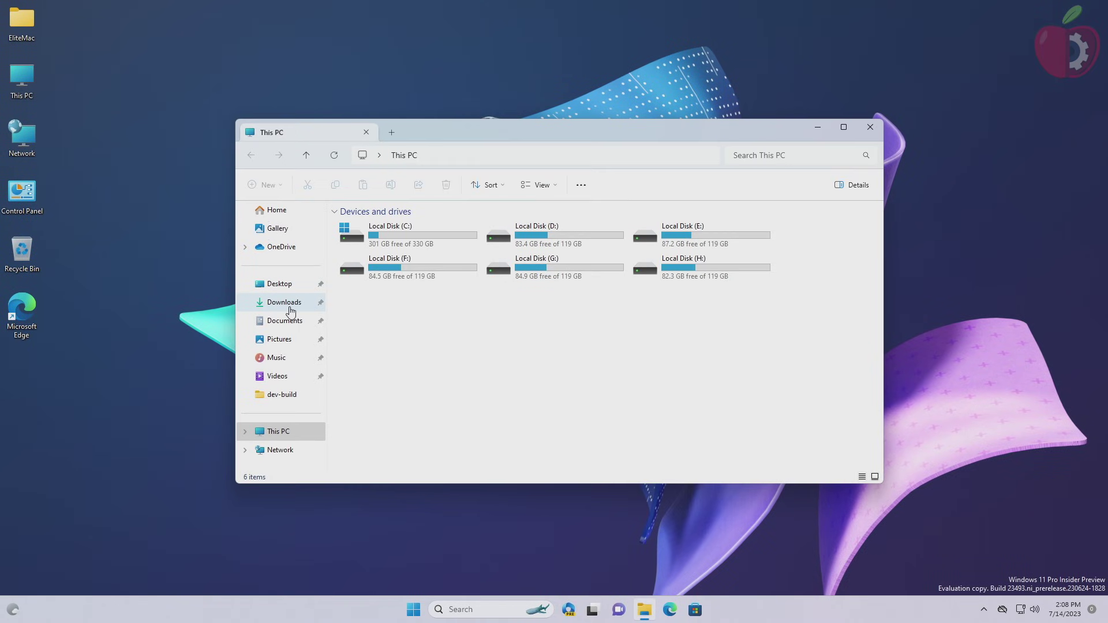
left_click(290, 305)
left_click(383, 243)
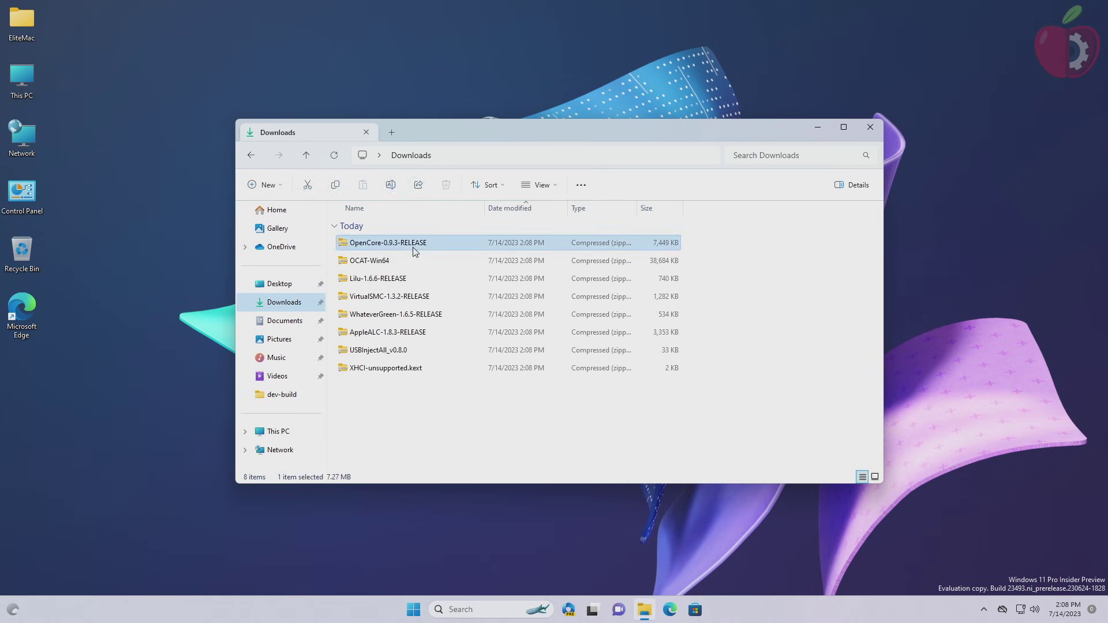
left_click(594, 190)
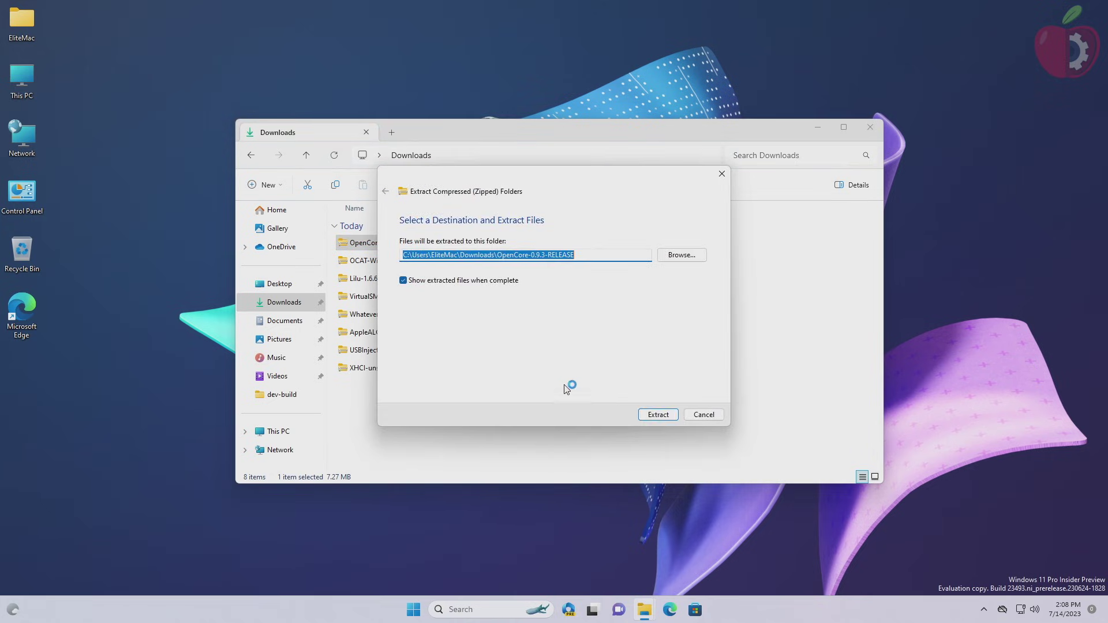
left_click(655, 415)
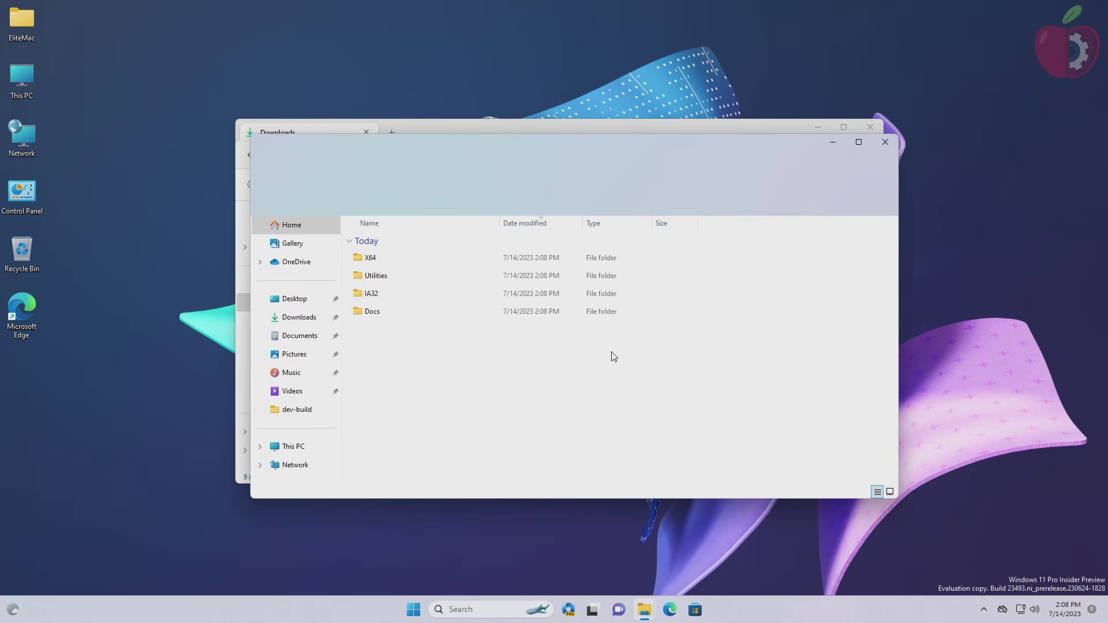
left_click(890, 143)
Step: Extract OCAT-Win64.zip into its own folder in Downloads
left_click(403, 279)
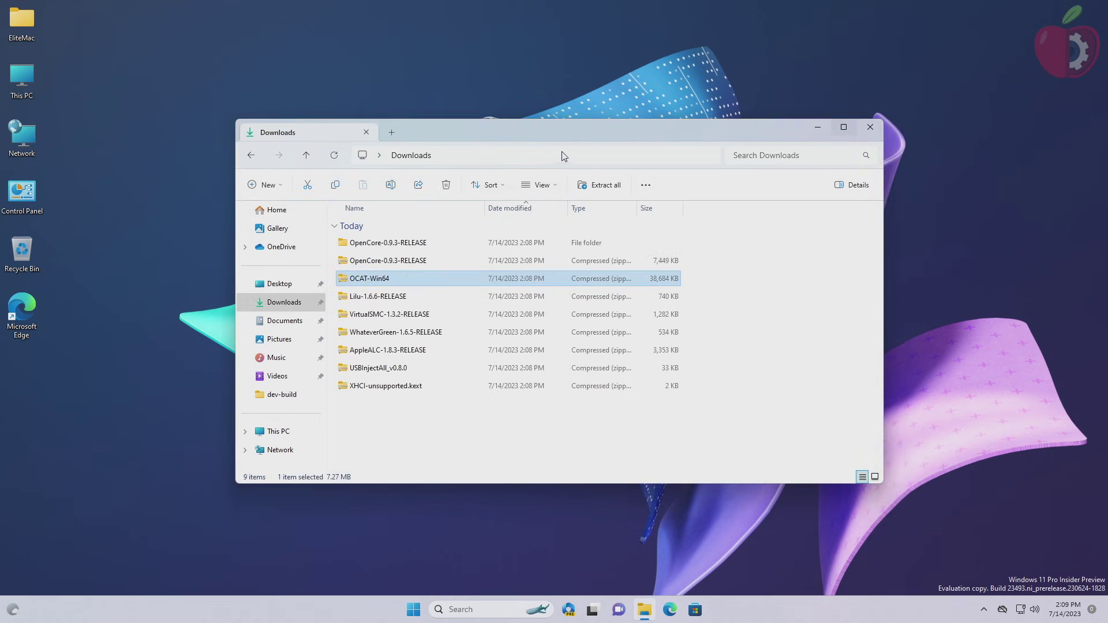
left_click(615, 191)
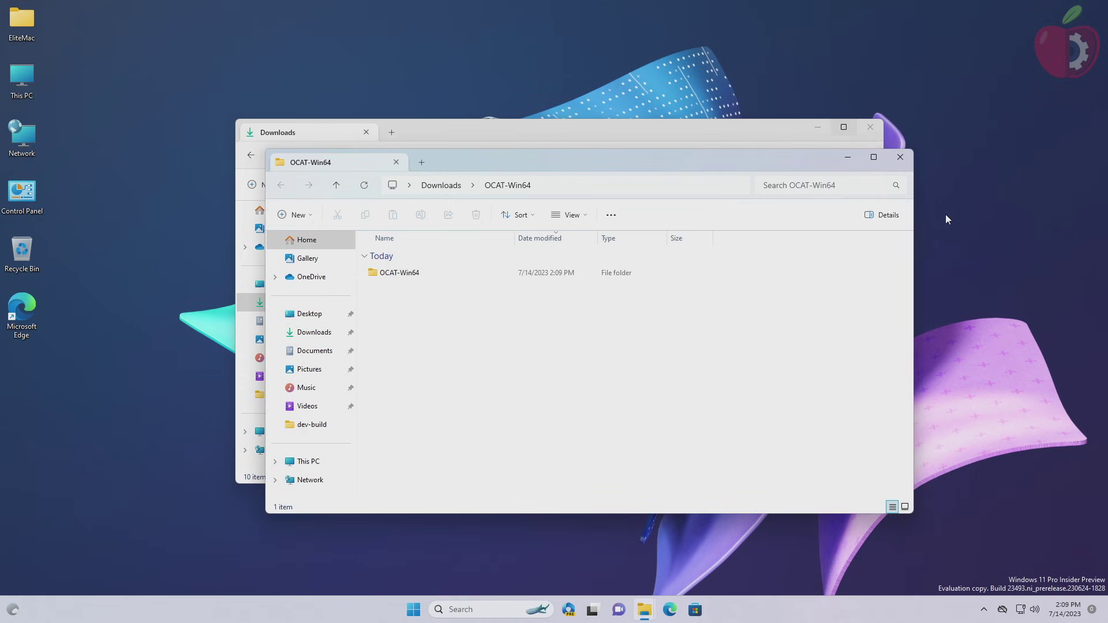
left_click(907, 158)
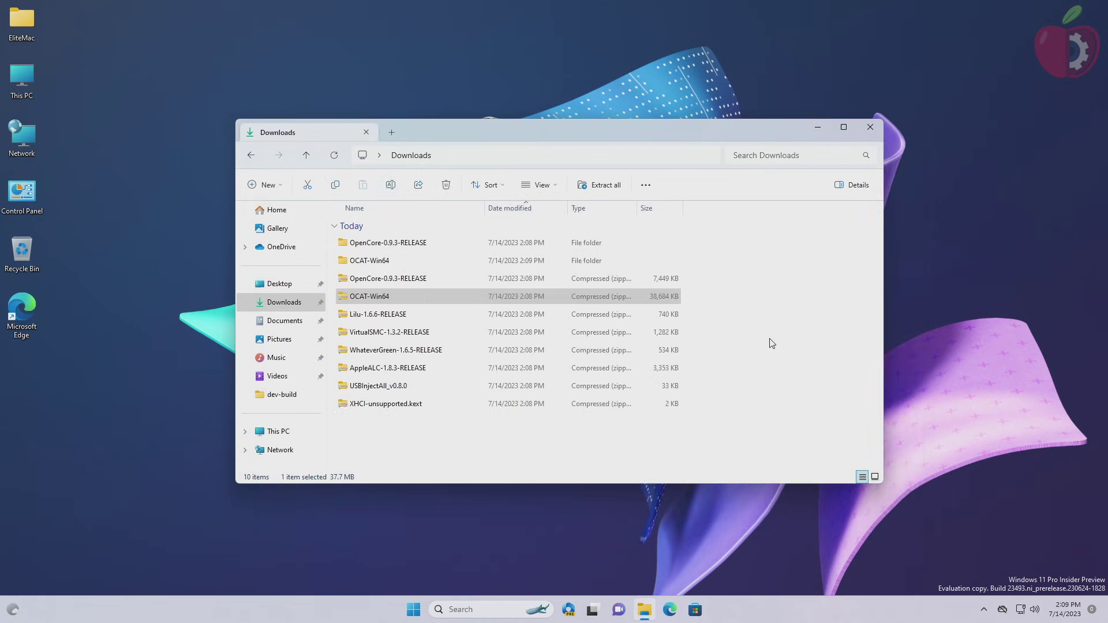
left_click(782, 372)
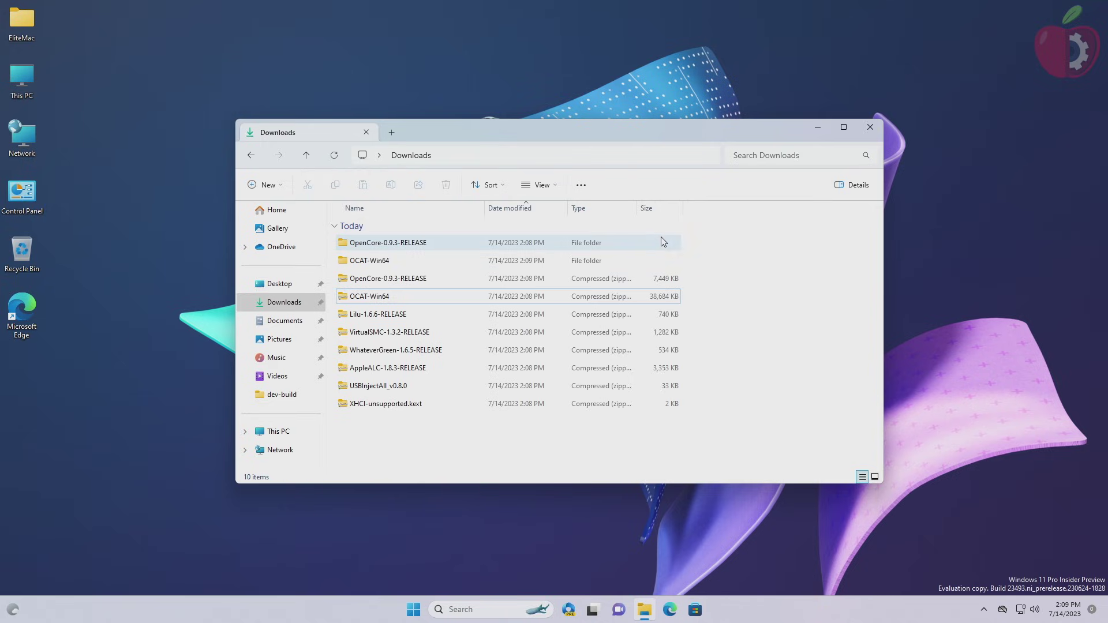
Step: Move the two extracted folders to the desktop and create a desktop folder named Kexts
left_click_drag(691, 238, 778, 58)
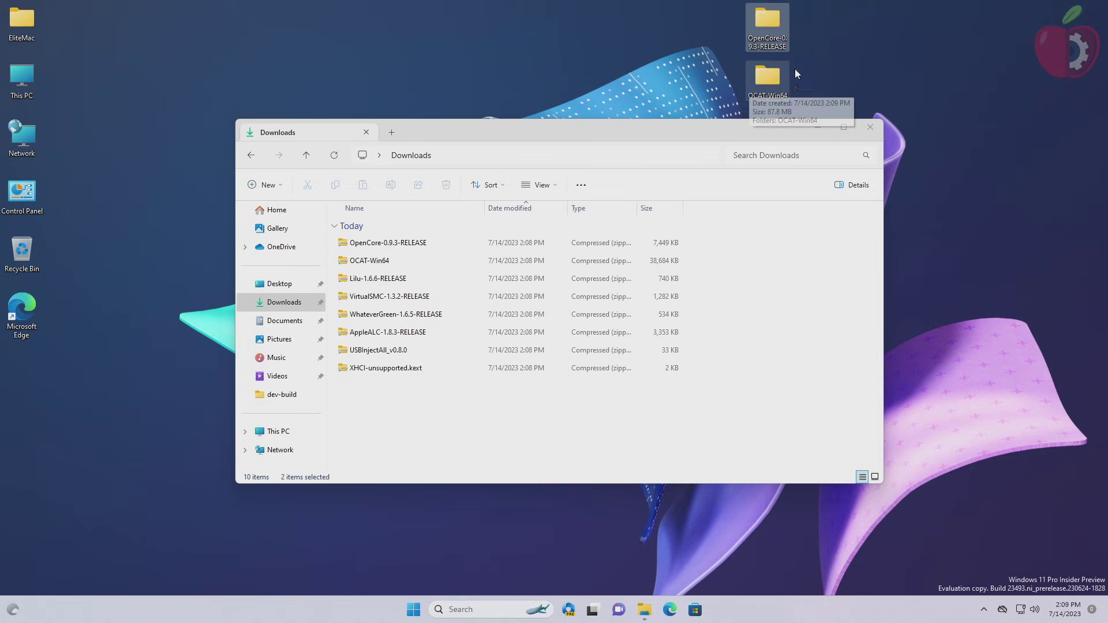
right_click(876, 36)
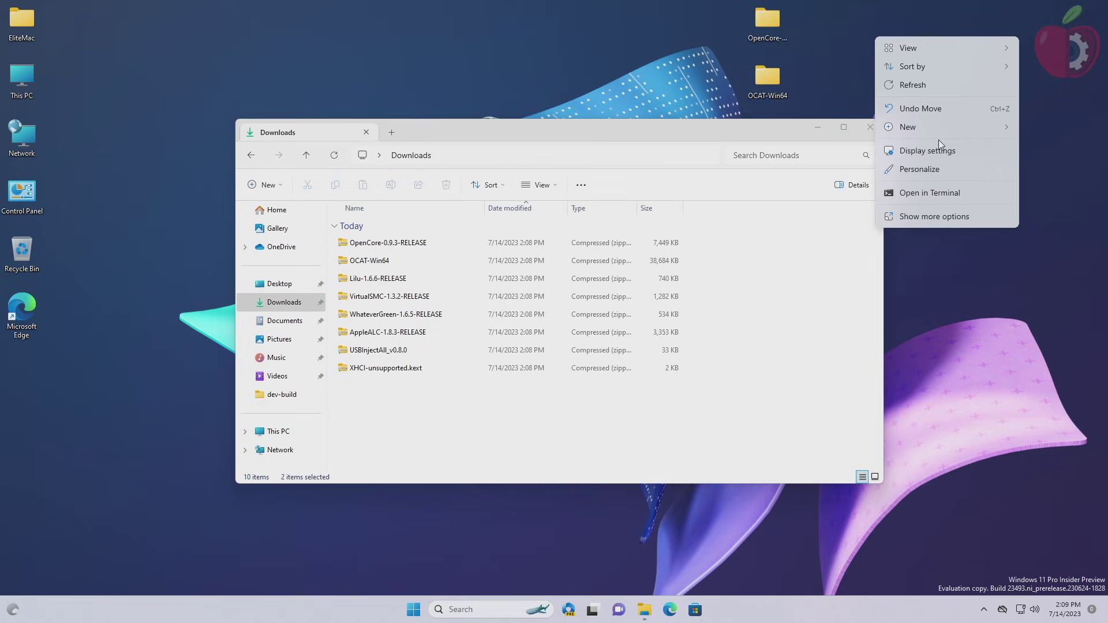
mouse_move(948, 132)
left_click(875, 128)
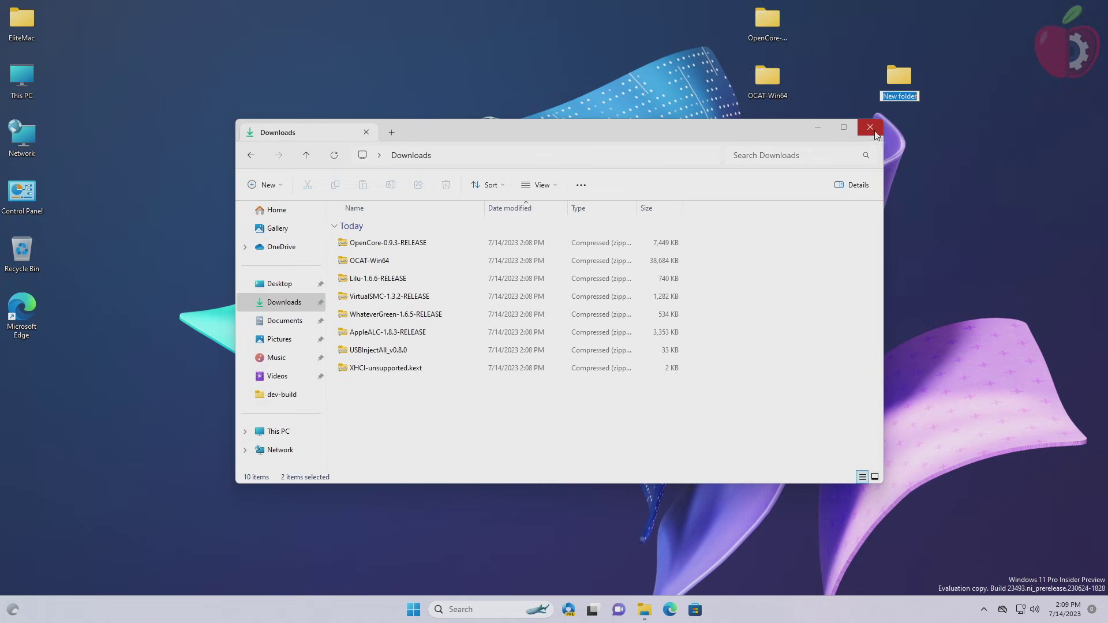
type("Kexts")
key("Return")
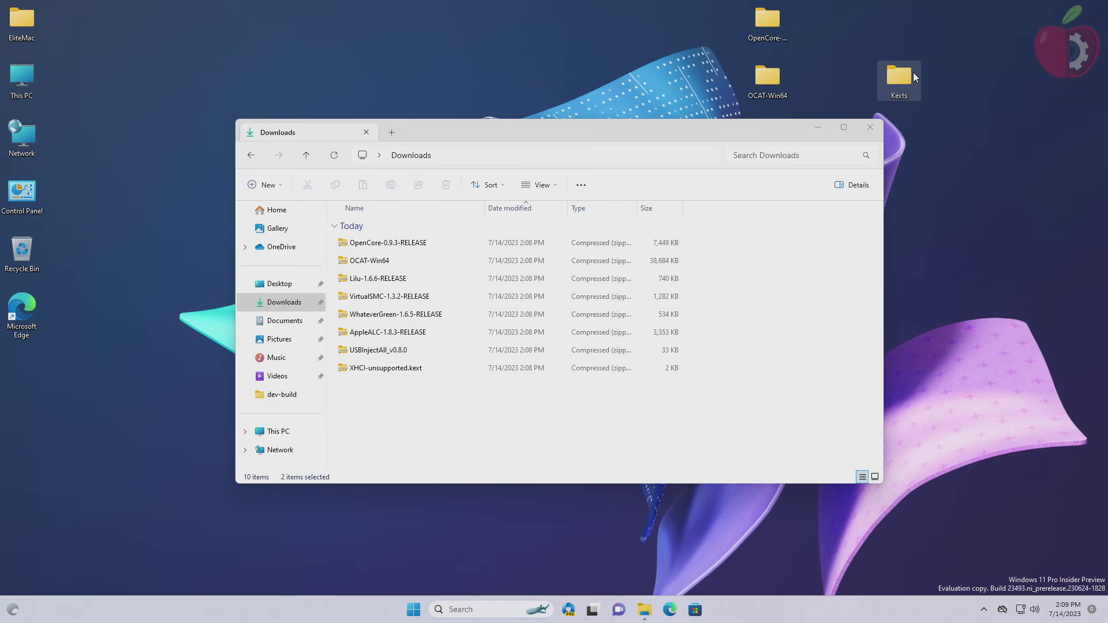
double_click(906, 77)
Step: Copy Lilu.kext and VirtualSMC.kext from their archives into the Kexts folder
left_click(536, 123)
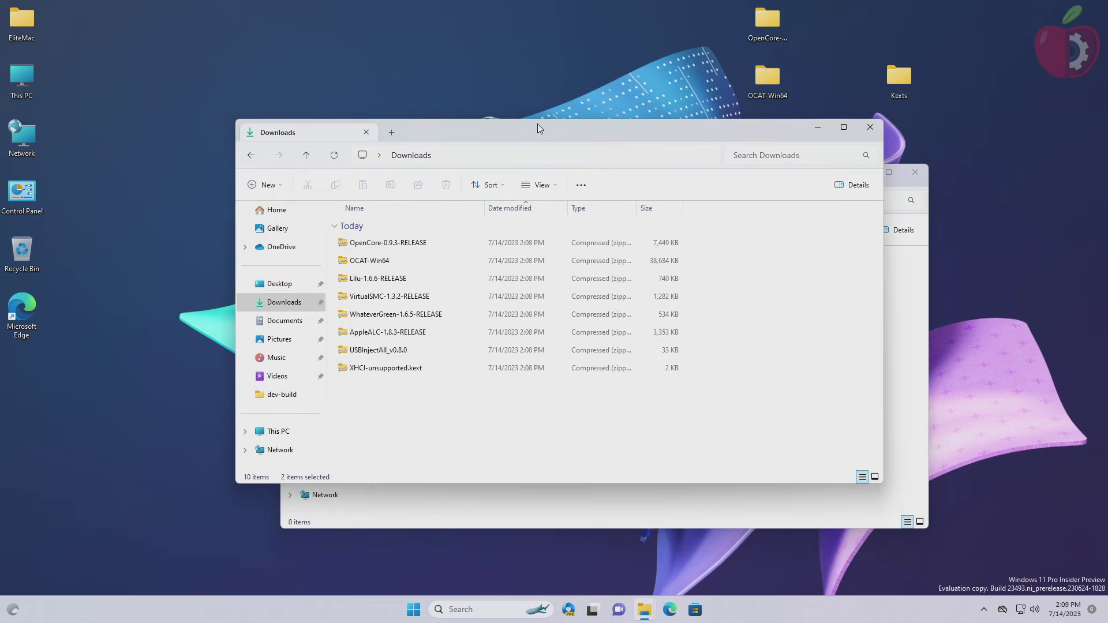
double_click(393, 283)
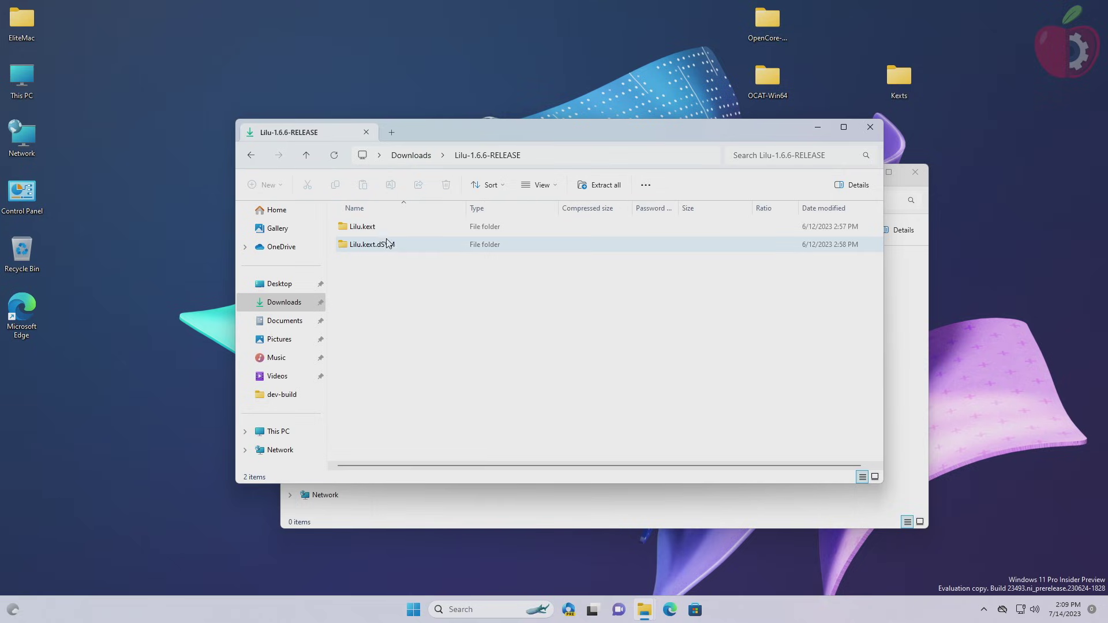
left_click_drag(361, 227, 520, 505)
left_click(250, 157)
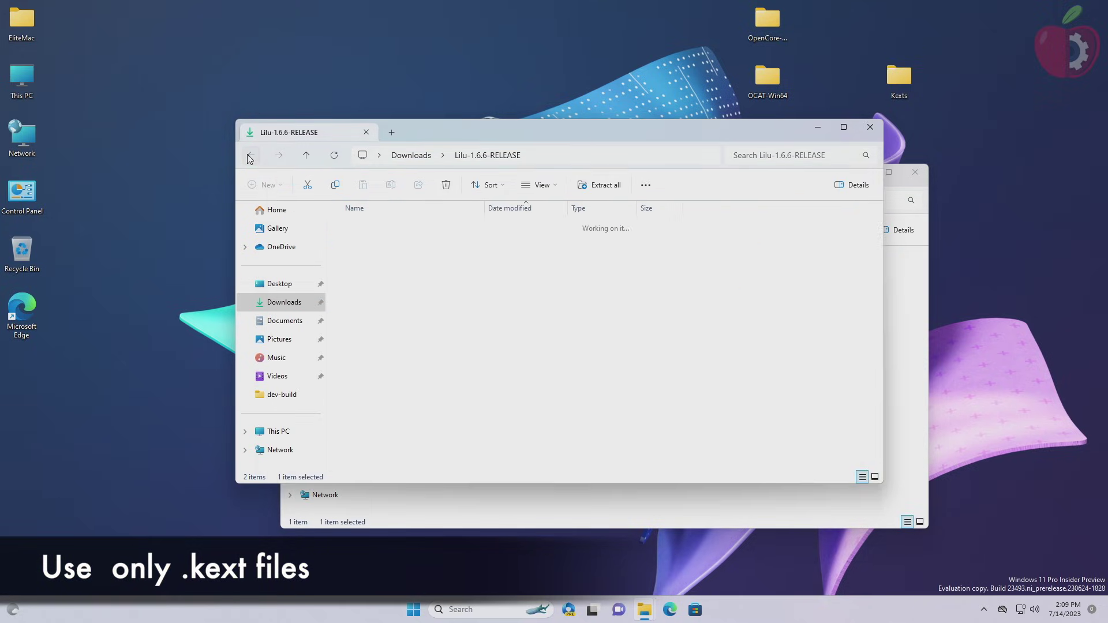
double_click(384, 290)
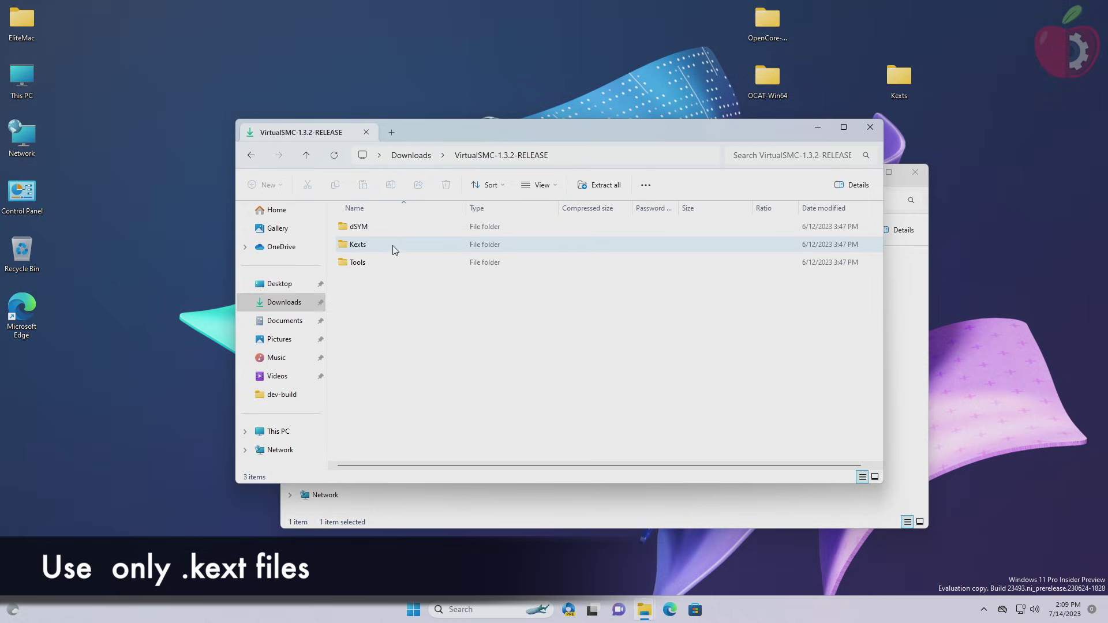
double_click(393, 246)
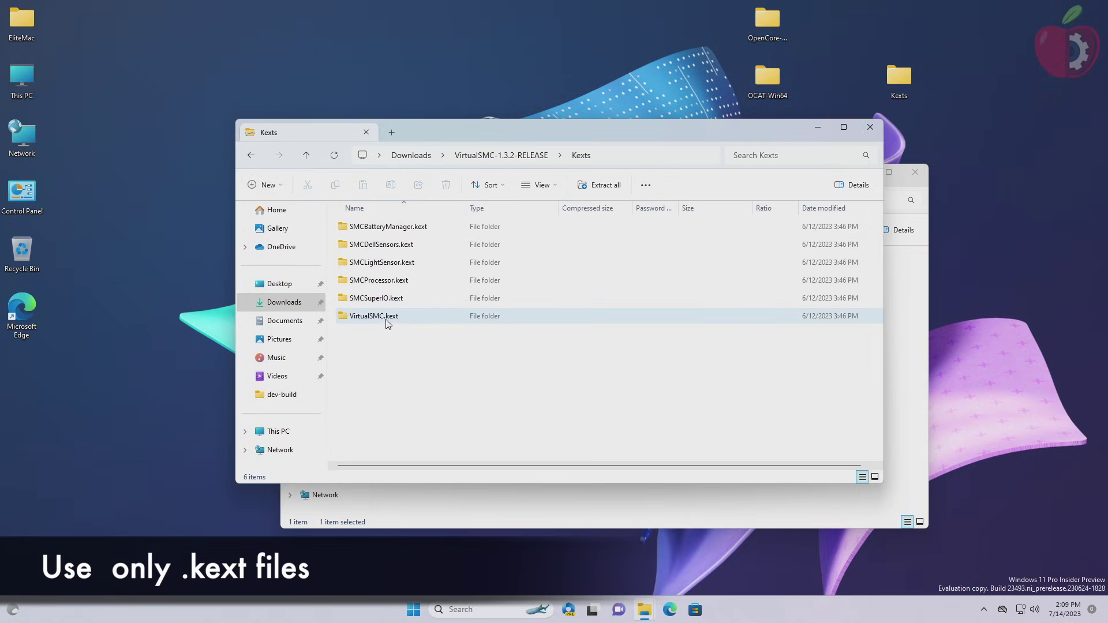
left_click(386, 319)
left_click_drag(360, 319, 504, 507)
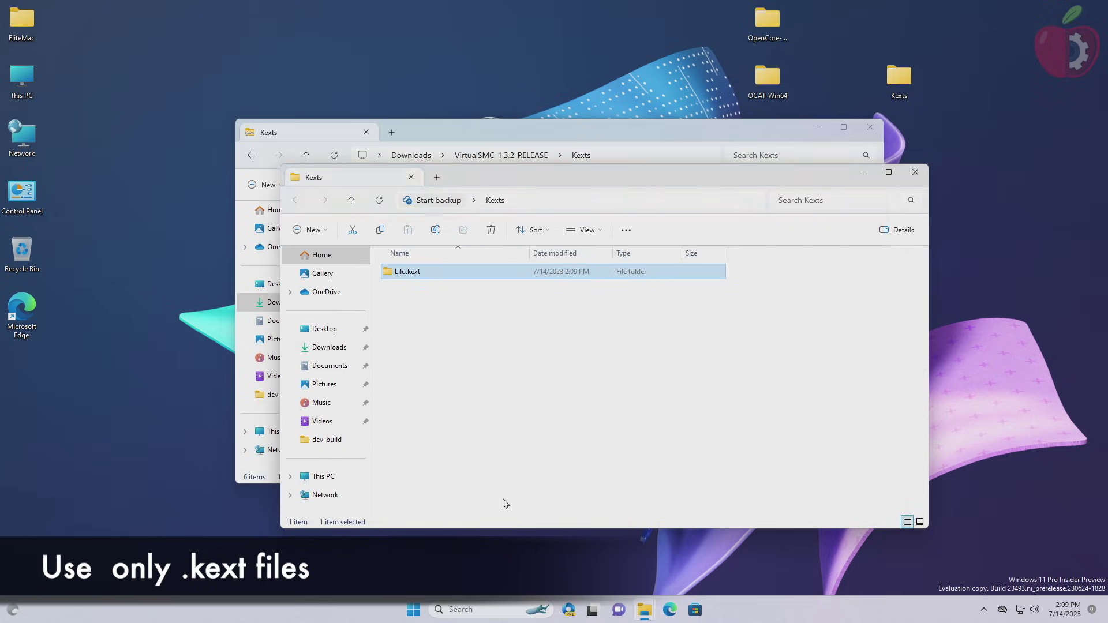
left_click(253, 156)
left_click(253, 155)
left_click(252, 156)
Step: Copy WhateverGreen.kext and AppleALCU.kext from their archives into the Kexts folder
double_click(392, 315)
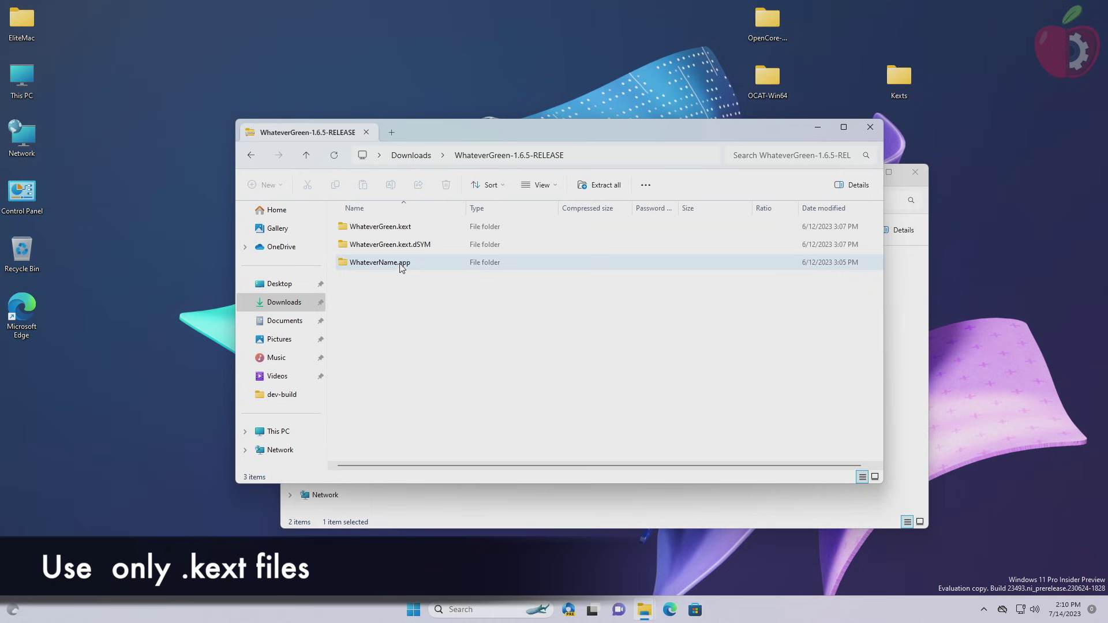
left_click(407, 227)
left_click_drag(374, 231, 541, 503)
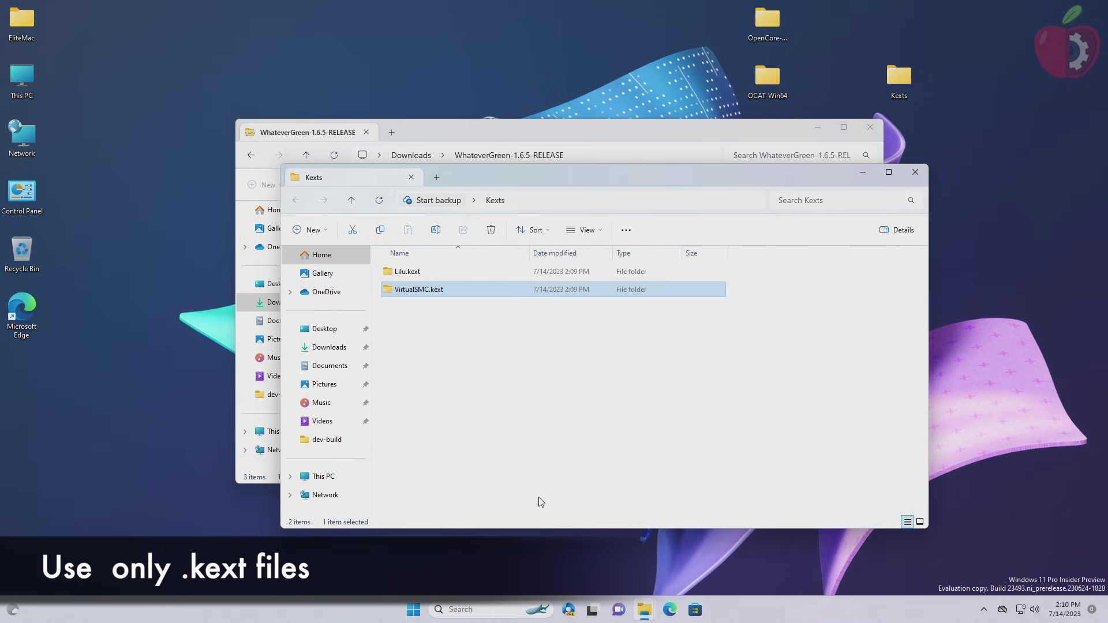
left_click(251, 156)
left_click(372, 332)
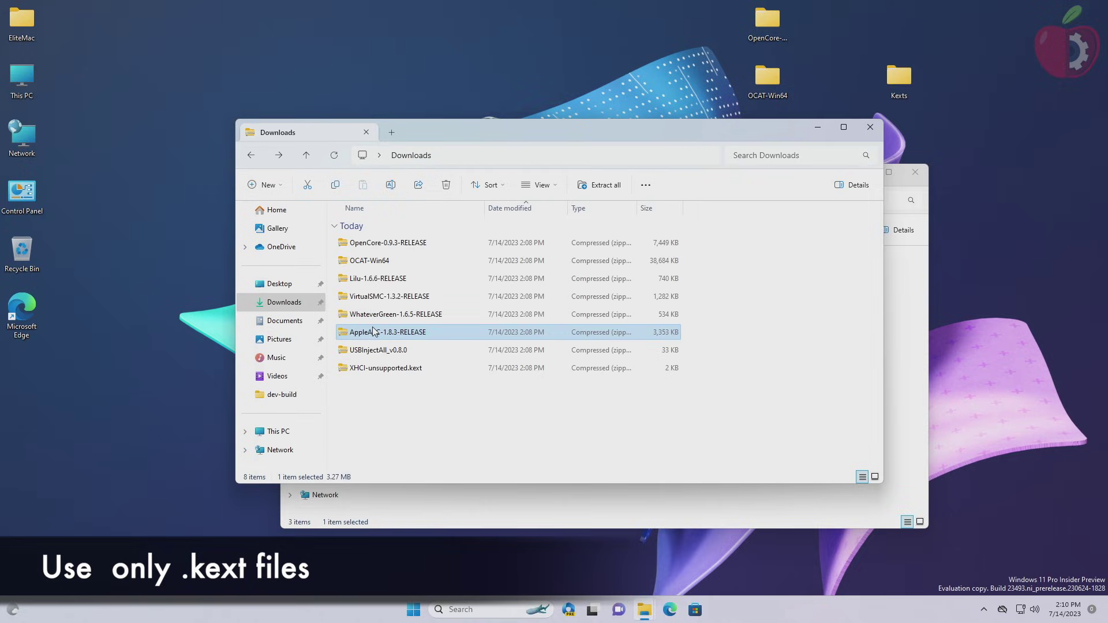
double_click(374, 331)
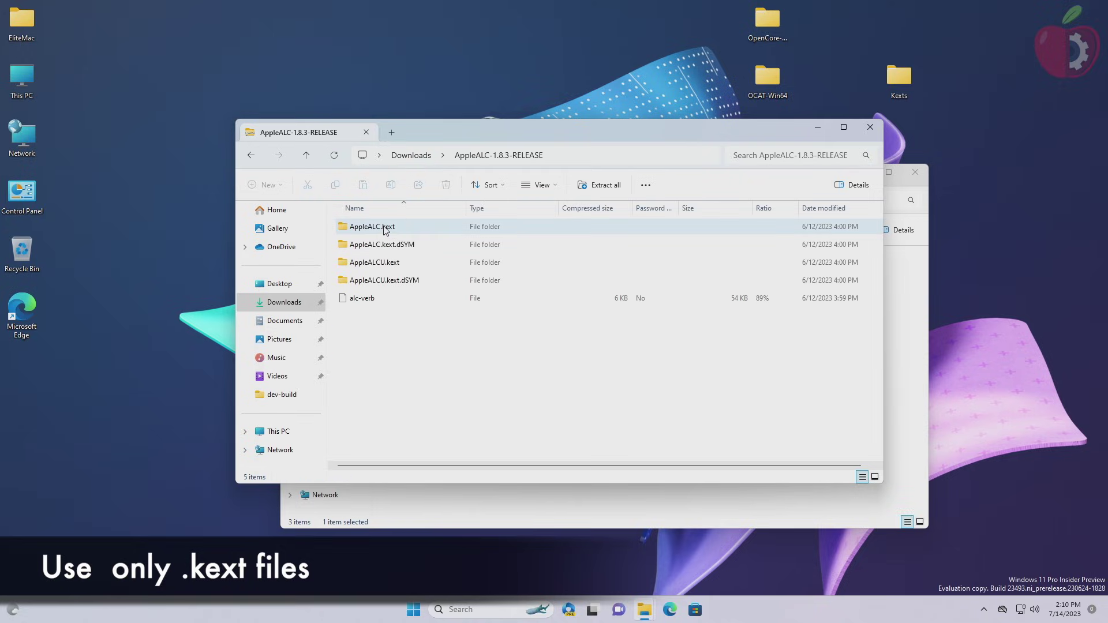
left_click(358, 265)
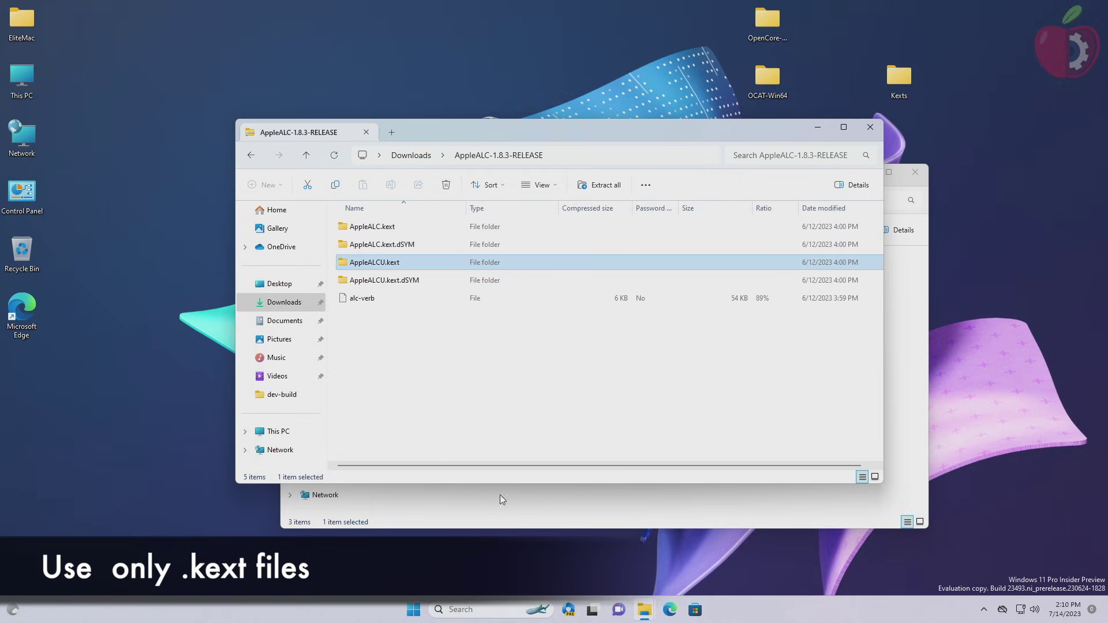
left_click_drag(503, 507, 500, 503)
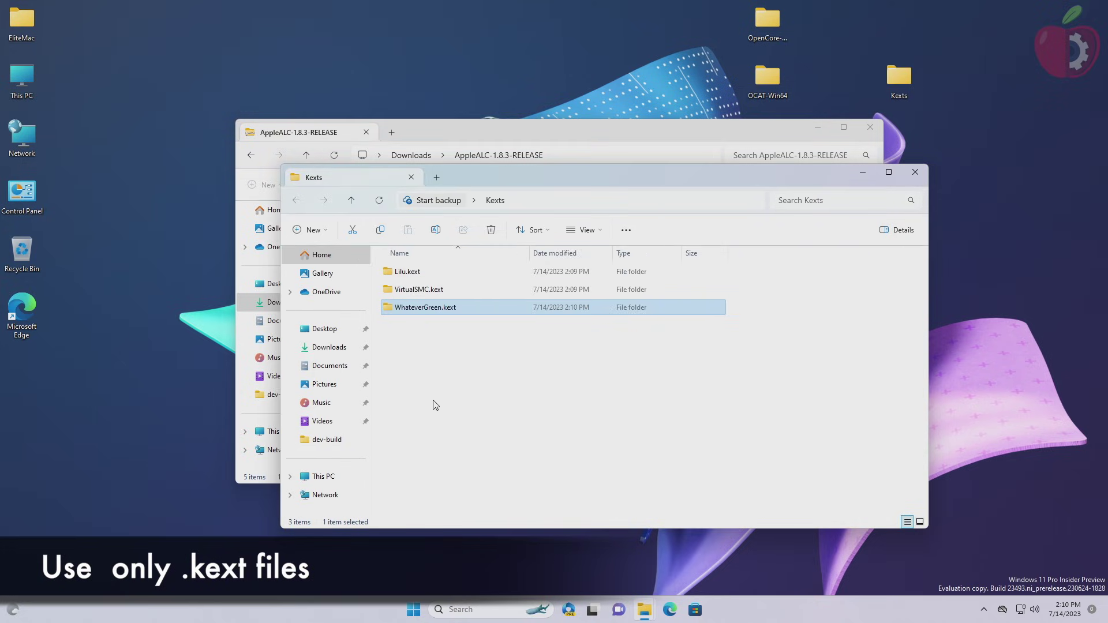
left_click(263, 165)
left_click(251, 155)
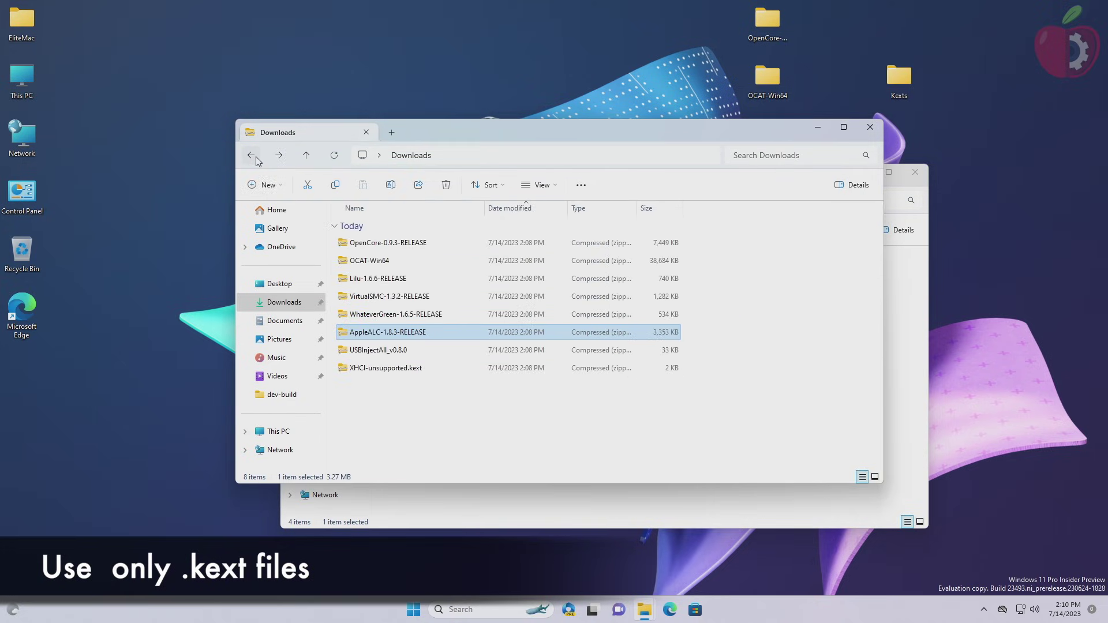
Step: Copy USBInjectAll.kext and XHCI-unsupported.kext into the Kexts folder
double_click(380, 352)
left_click_drag(362, 247, 495, 503)
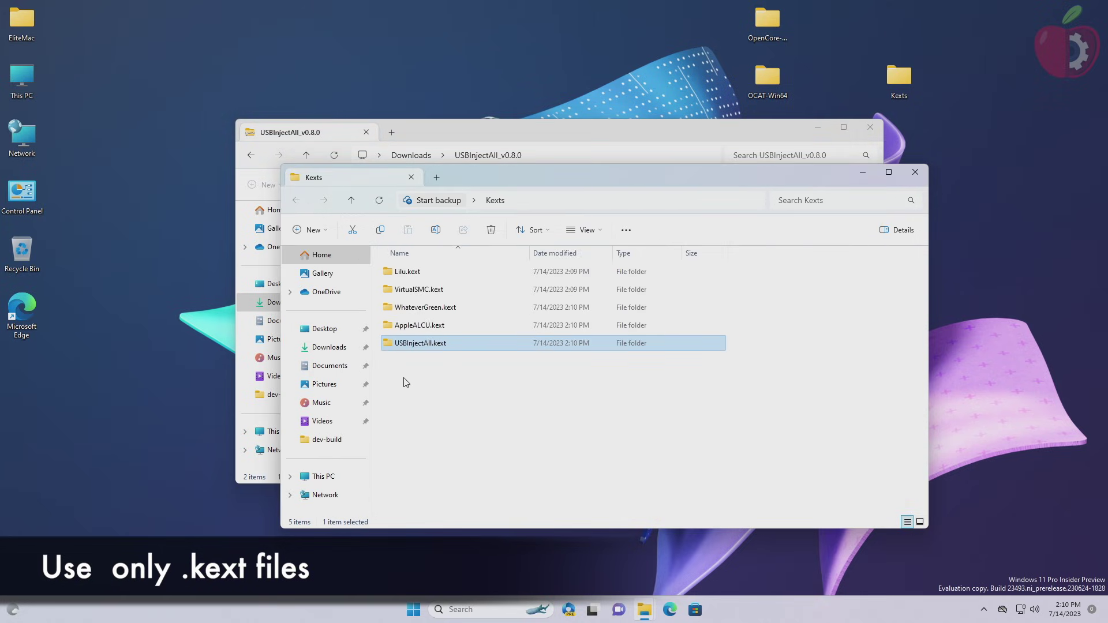
left_click(251, 155)
double_click(386, 368)
left_click_drag(377, 229, 506, 462)
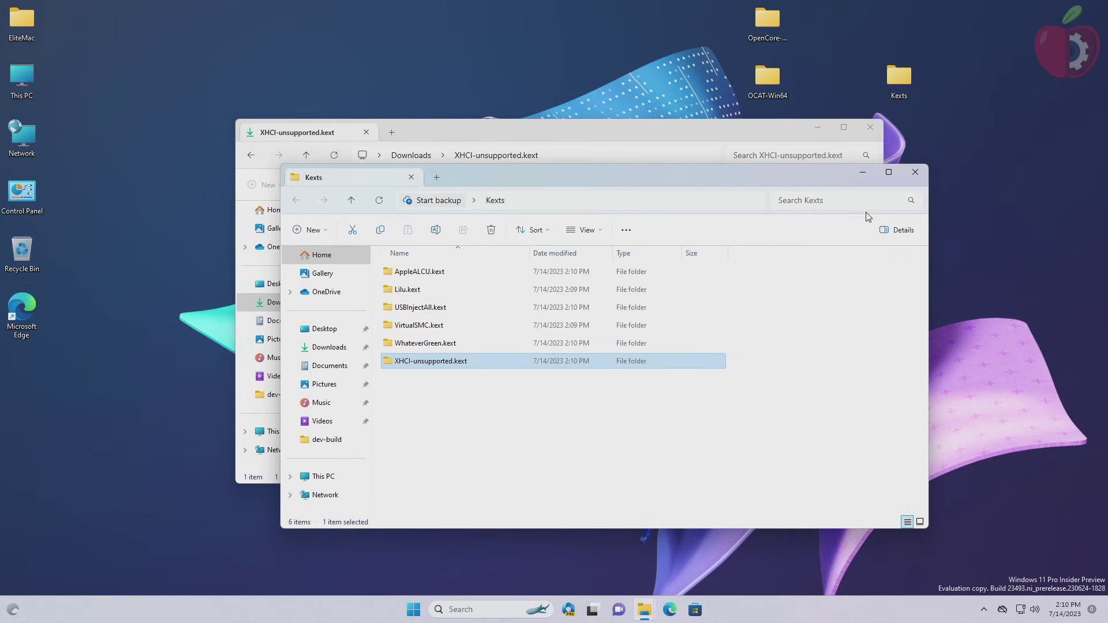
left_click(918, 173)
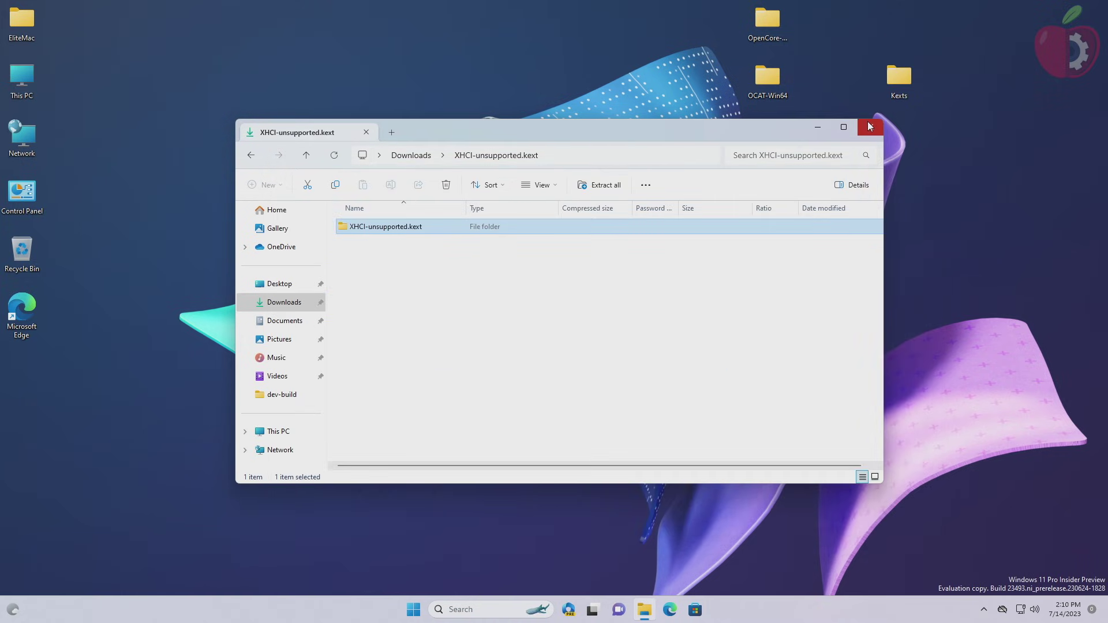
Step: Line up the OpenCore, OCAT-Win64 and Kexts folders in the desktop's top row
left_click(869, 126)
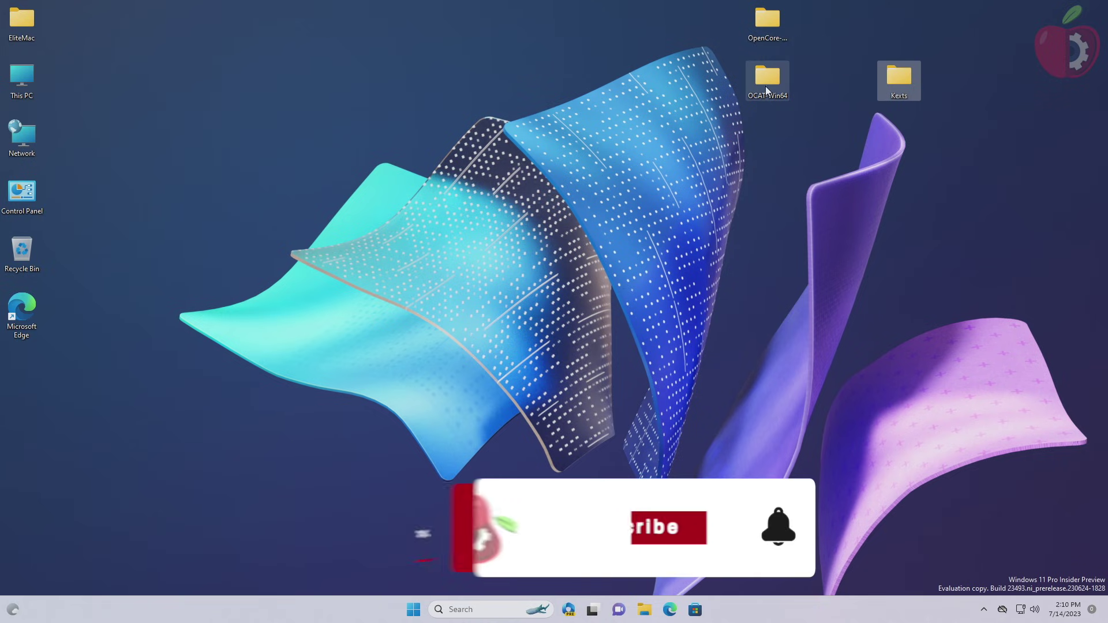
left_click_drag(765, 86, 830, 31)
left_click_drag(899, 78, 856, 25)
right_click(684, 146)
left_click(734, 190)
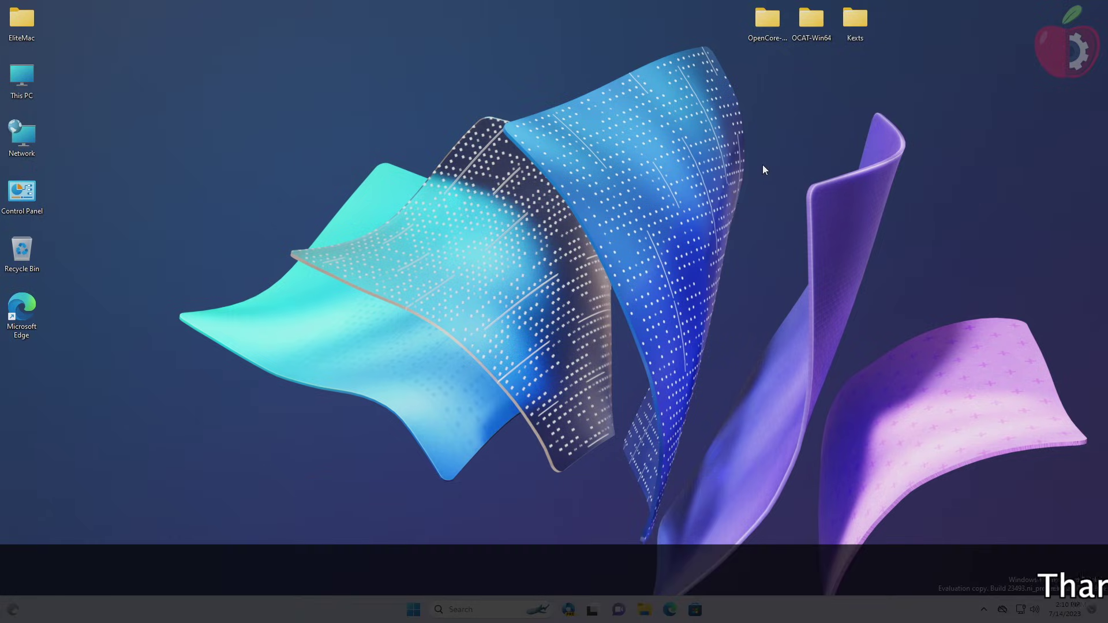
Step: Launch OCAuxiliaryTools from OCAT-Win64\OCAT-Win64, allowing it past the SmartScreen warning
double_click(813, 25)
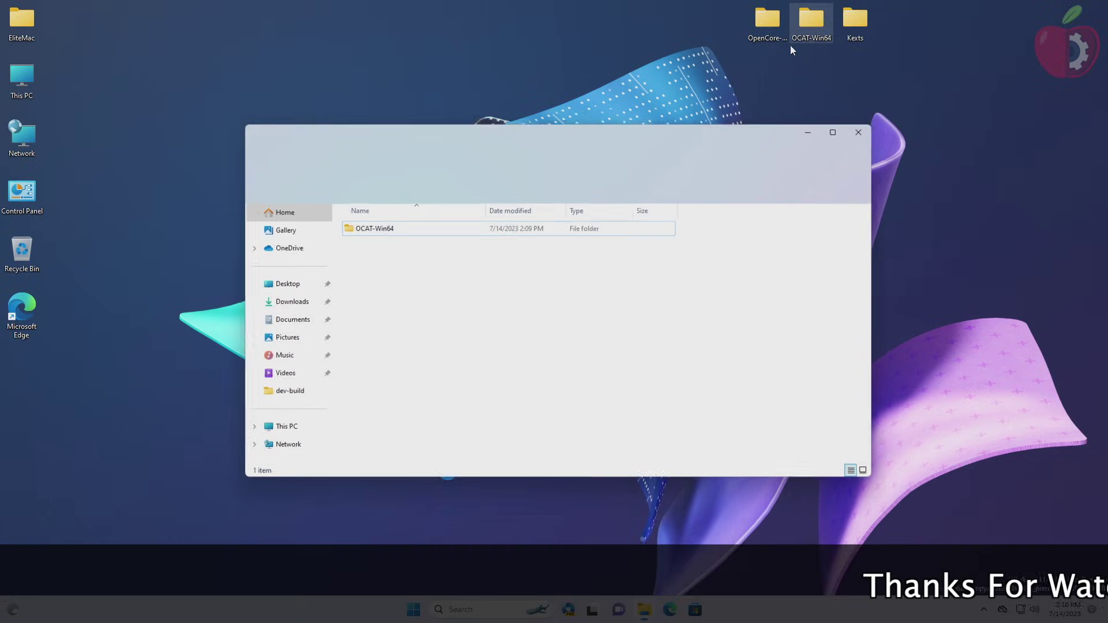
double_click(504, 231)
scroll(479, 346, "down", 15)
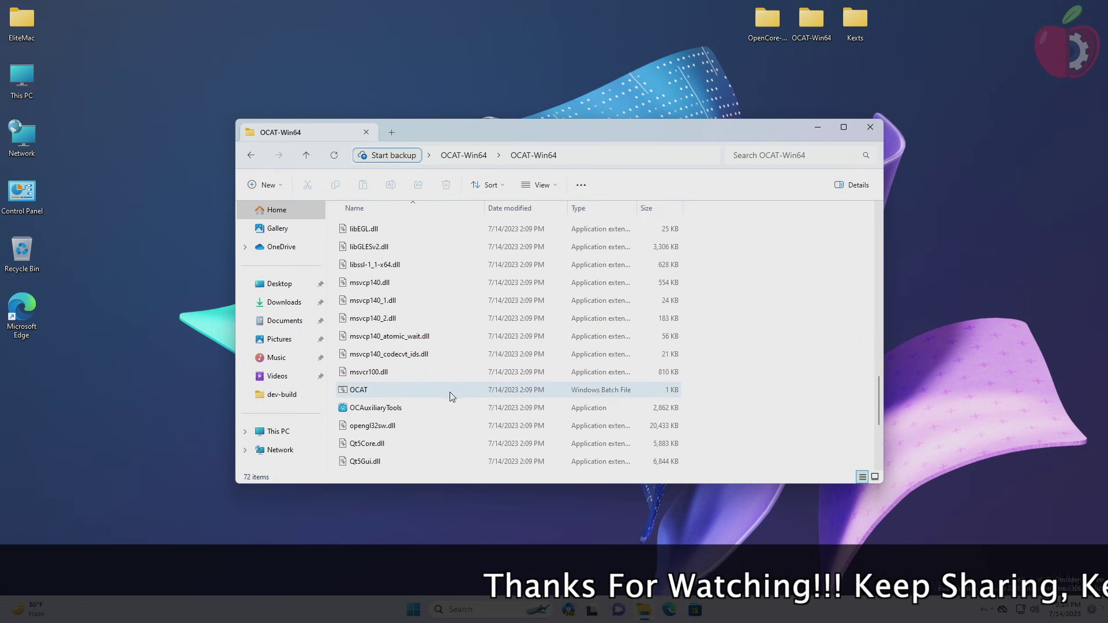
double_click(435, 408)
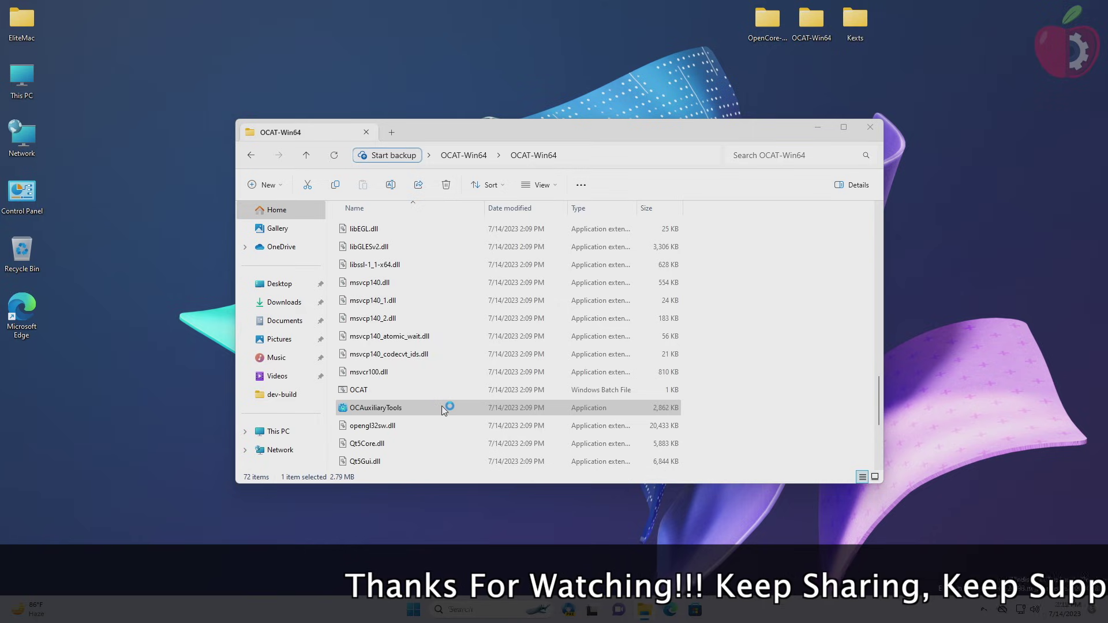
left_click(436, 221)
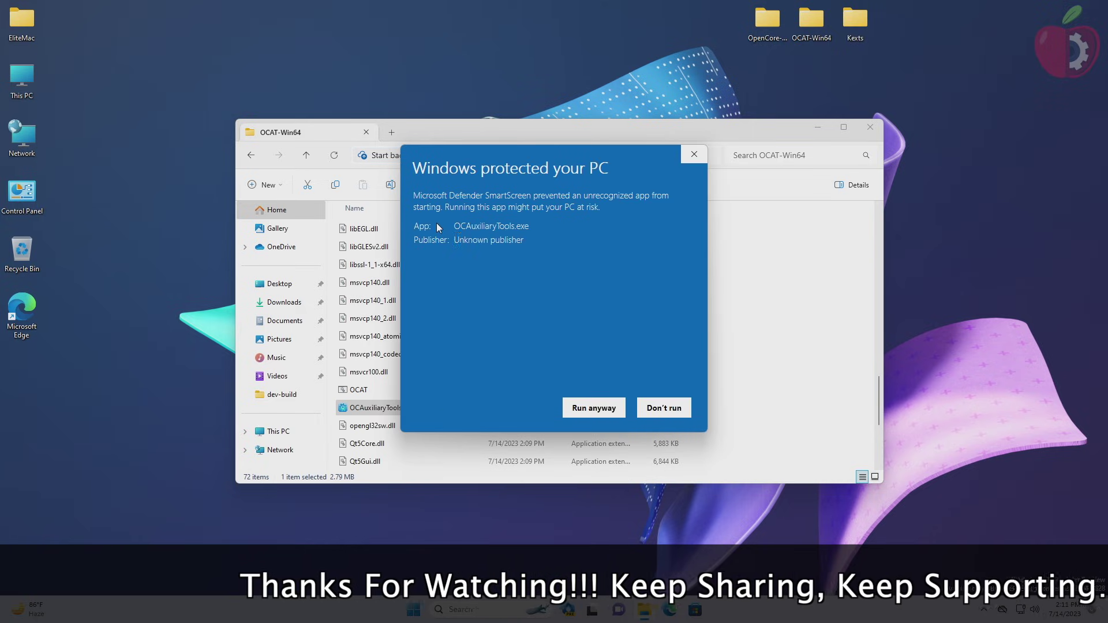
left_click(581, 410)
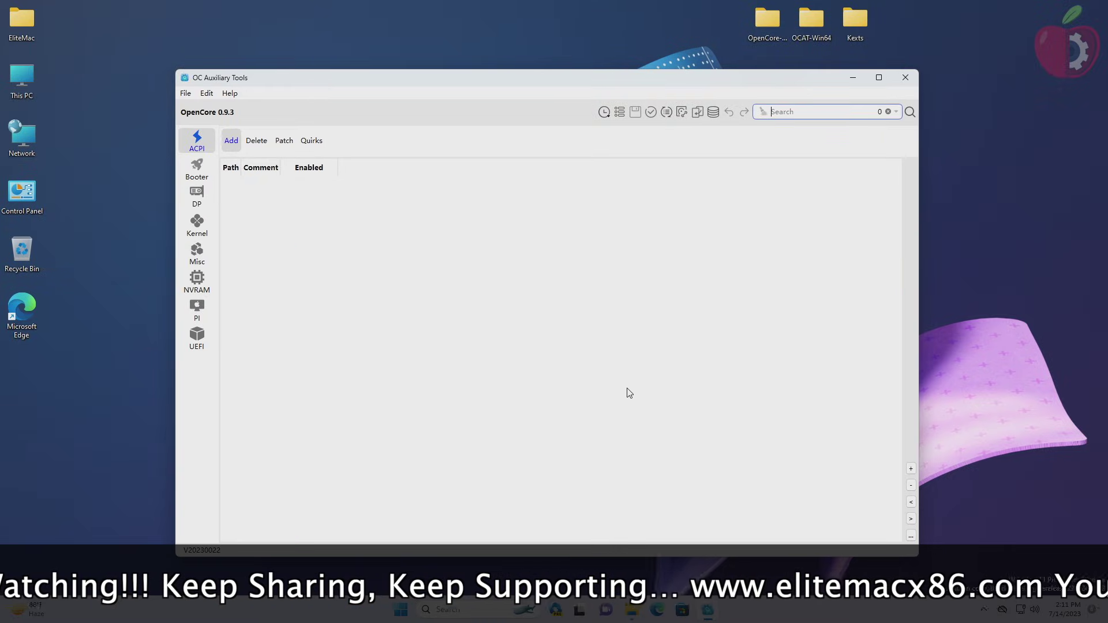
Step: Sync OC to download the Latest Version of OpenCore
left_click(667, 113)
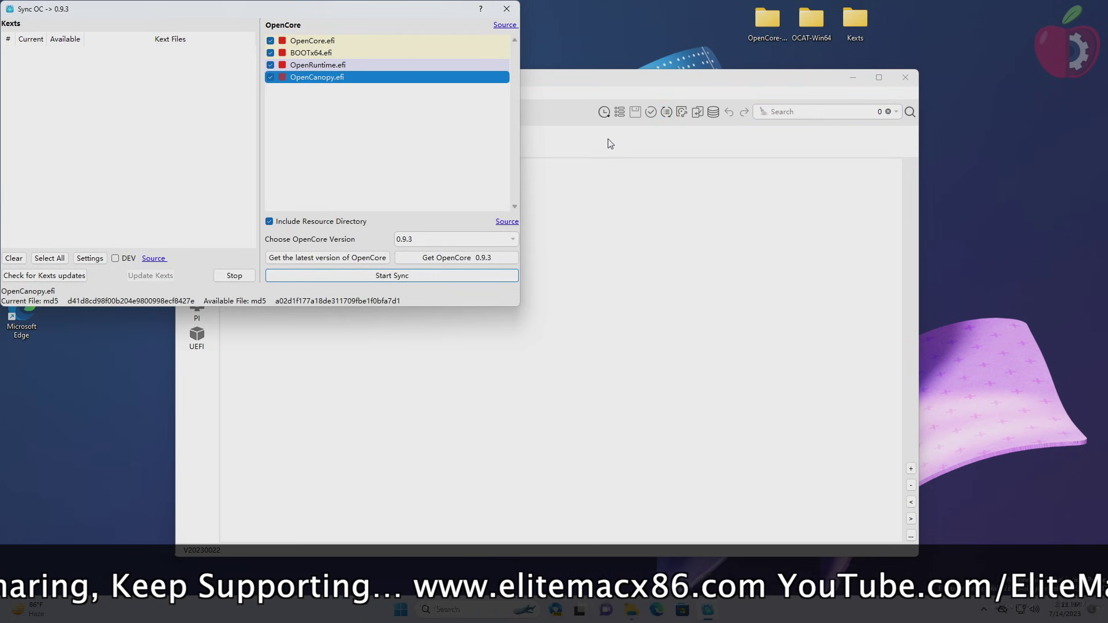
left_click(423, 240)
left_click(439, 253)
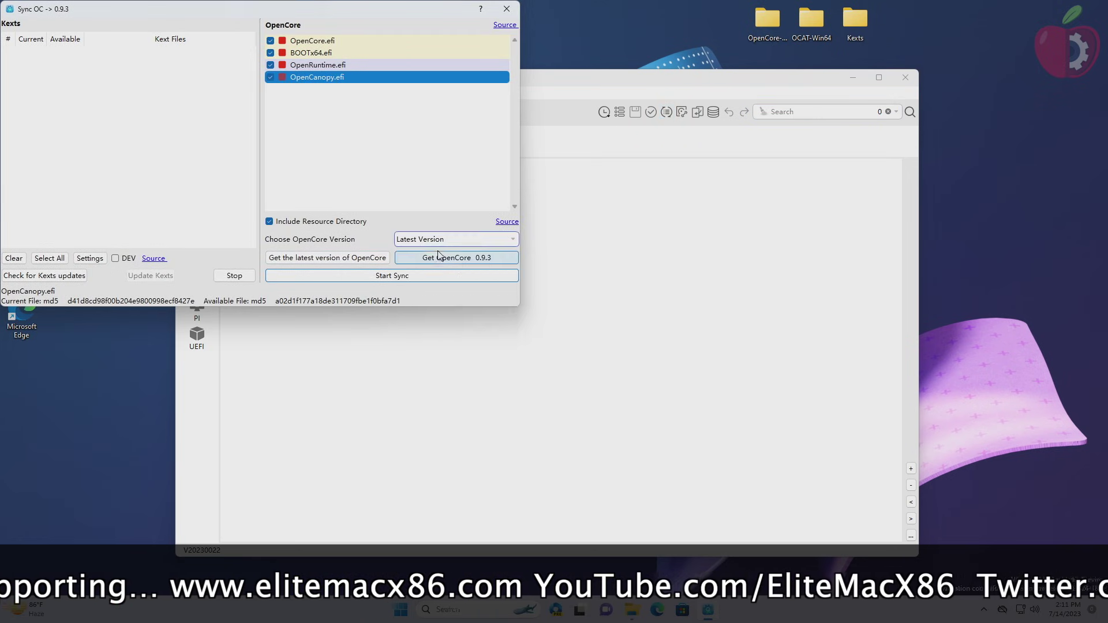
left_click(379, 261)
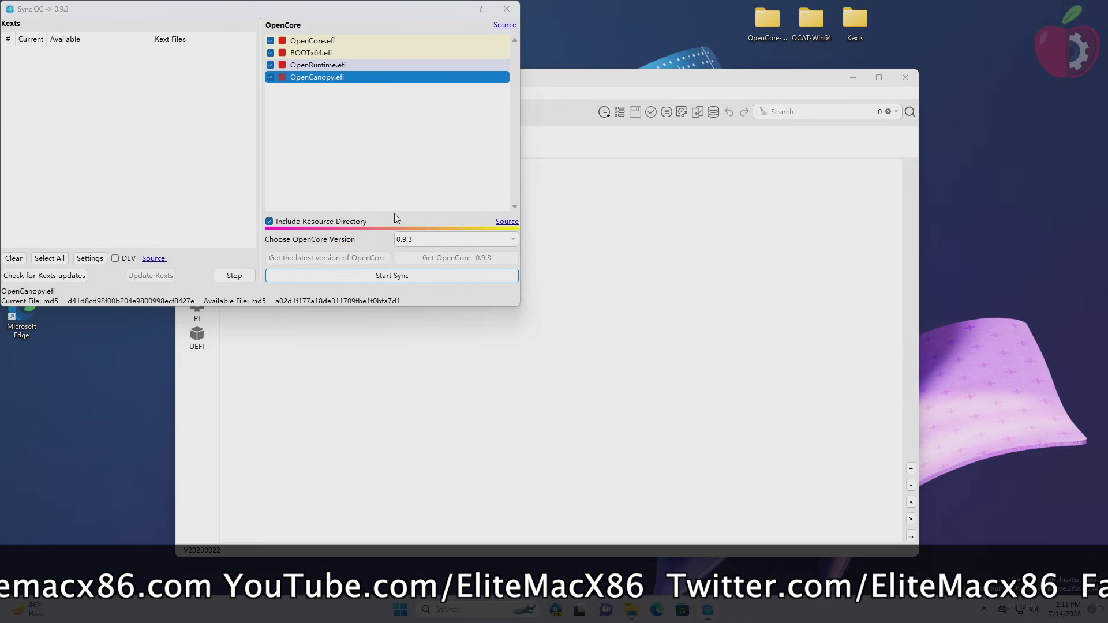
Step: Close the sync tool and quit OCAT, discarding unsaved changes
left_click(624, 313)
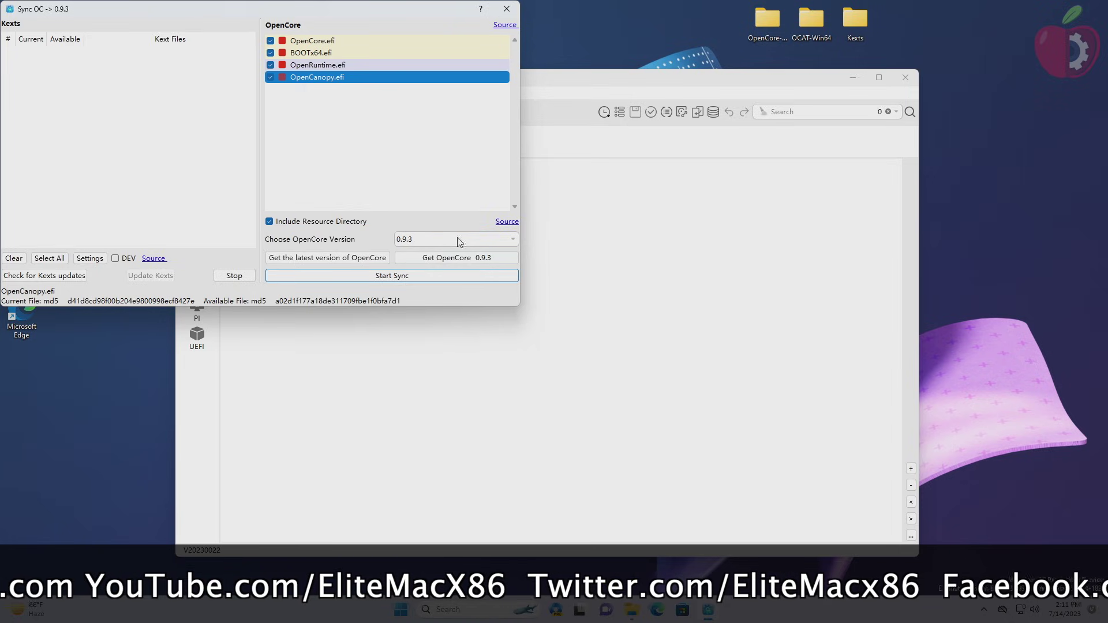
left_click(507, 9)
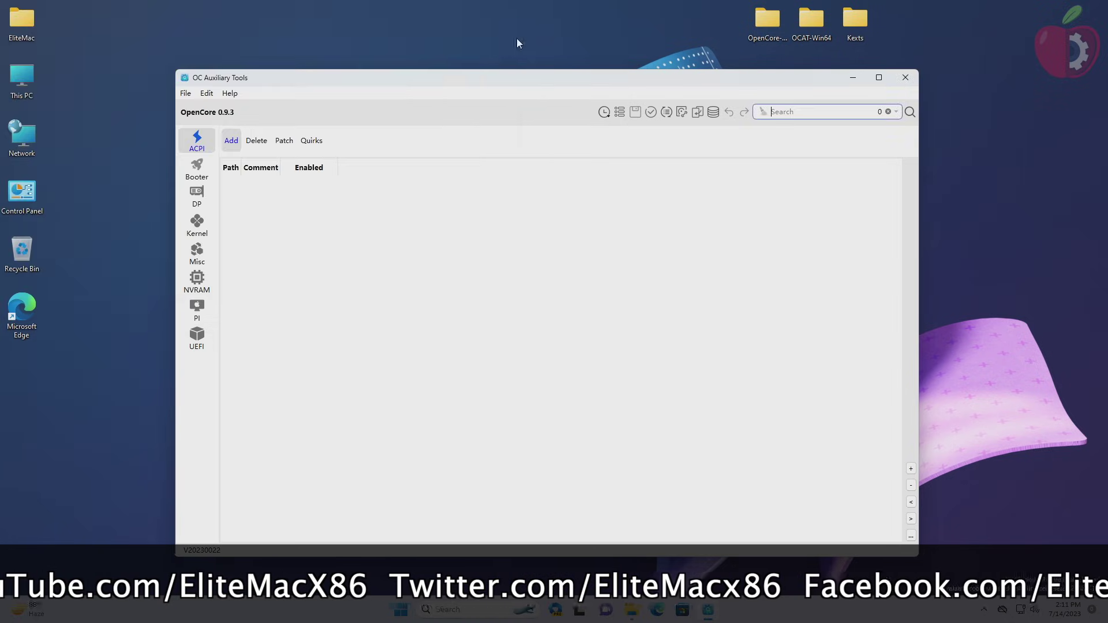
left_click(905, 77)
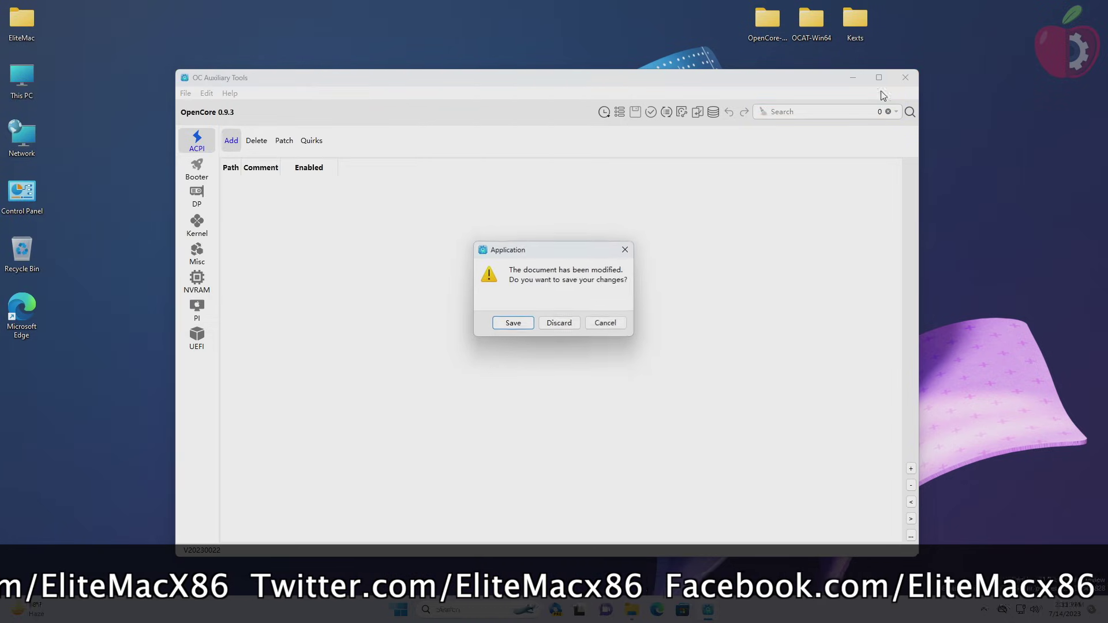
left_click(558, 324)
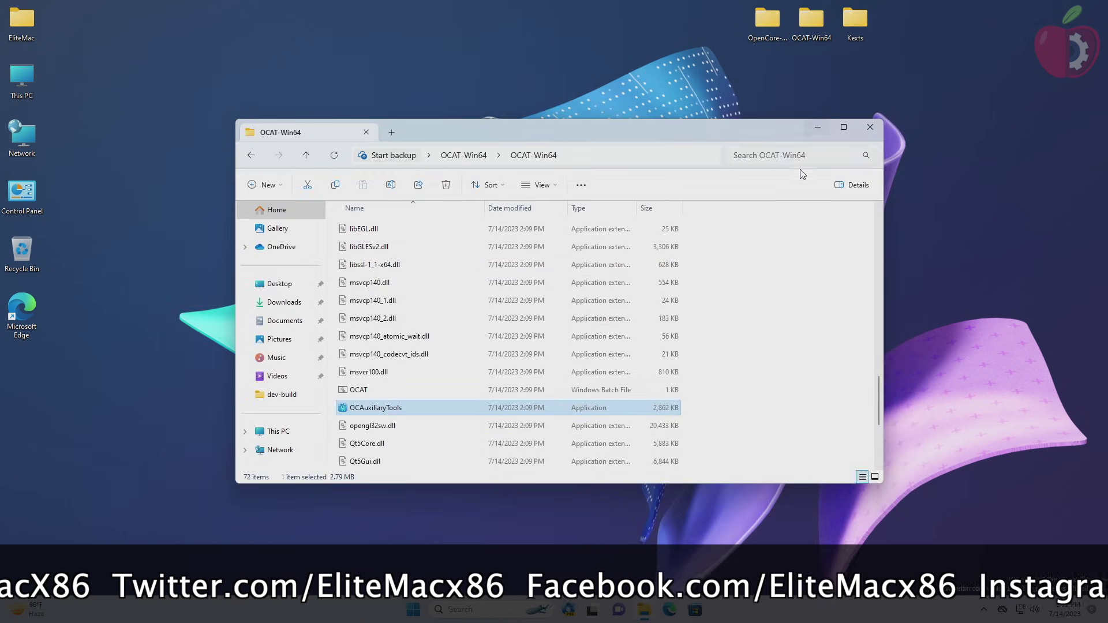
Step: Copy the EFI folder from OpenCore-0.9.3-RELEASE\X64
left_click(870, 129)
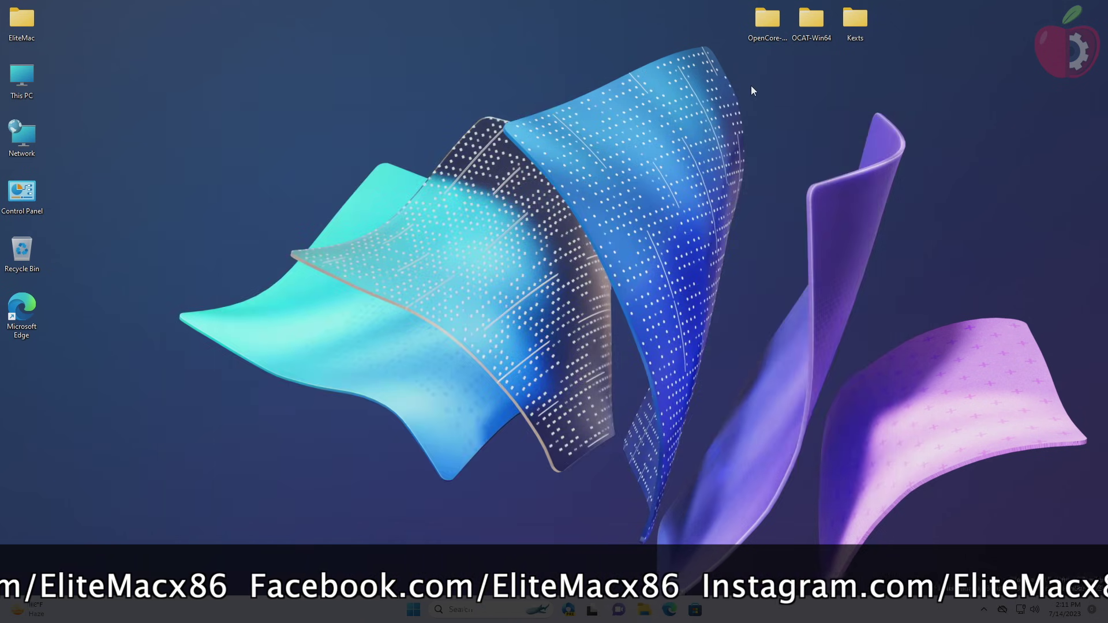
double_click(773, 26)
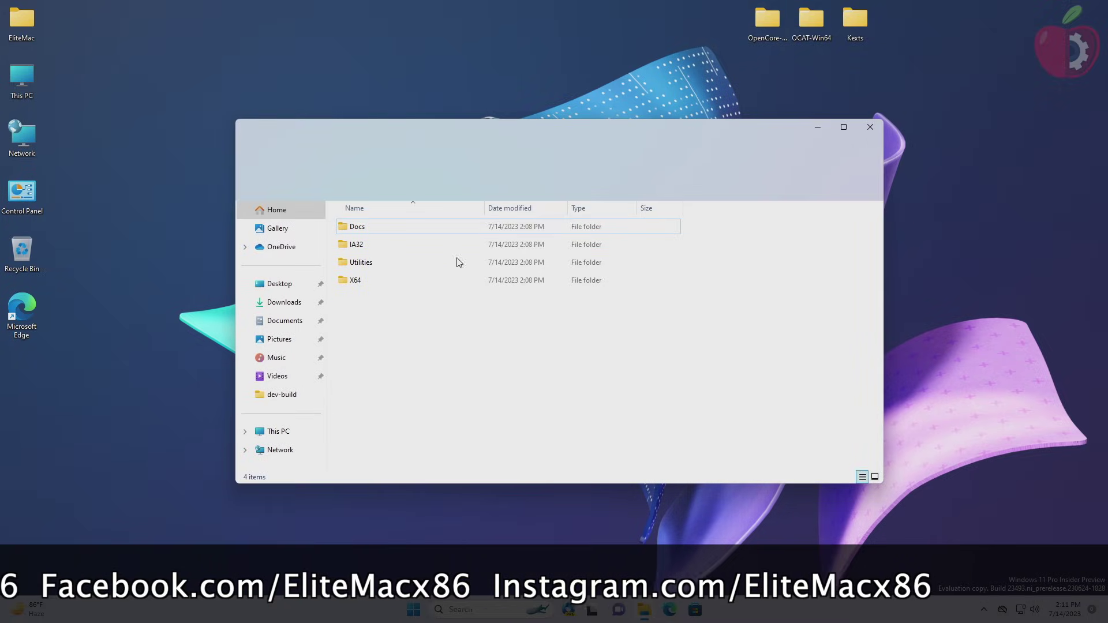
double_click(410, 285)
left_click(402, 230)
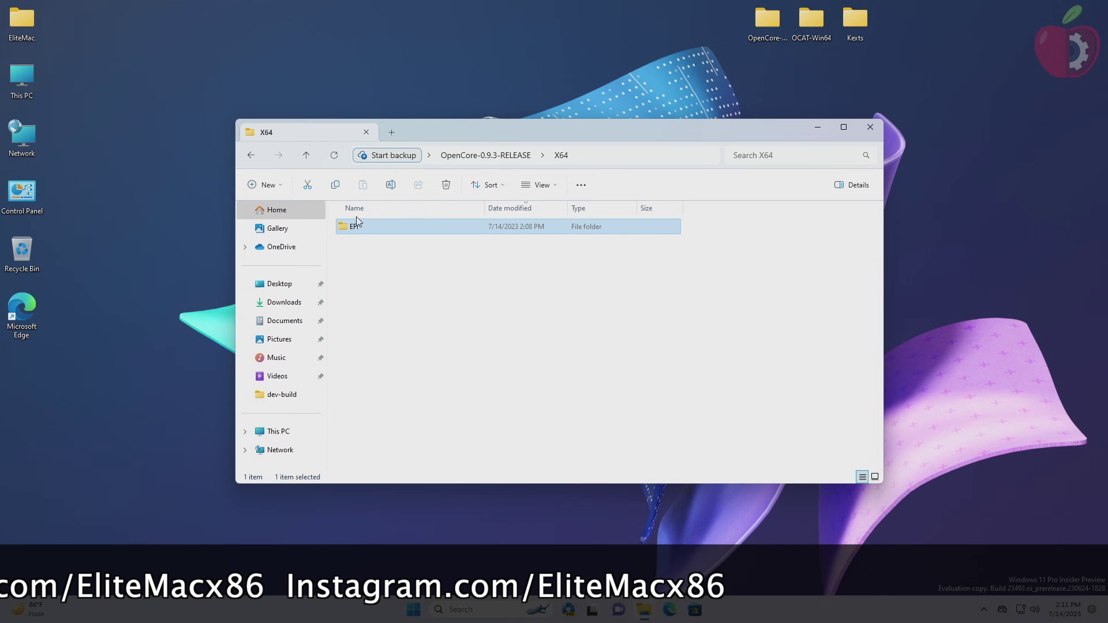
left_click(335, 186)
Step: Paste the EFI folder onto the desktop and place it mid-desktop
left_click(871, 127)
right_click(471, 163)
left_click(483, 175)
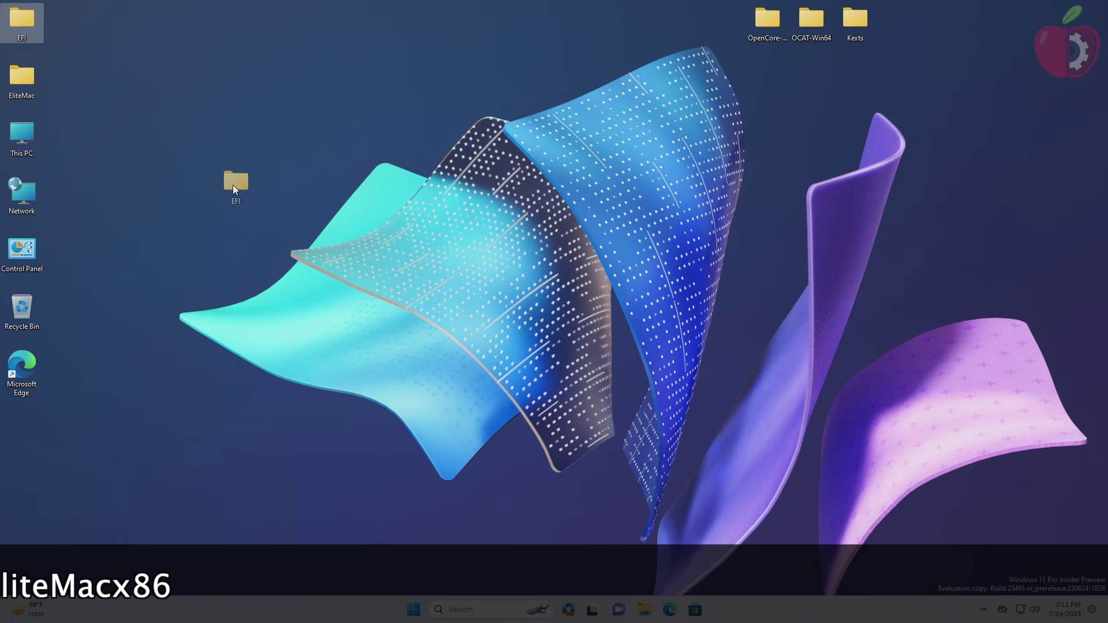
left_click_drag(235, 182, 245, 173)
left_click_drag(87, 57, 33, 306)
right_click(98, 197)
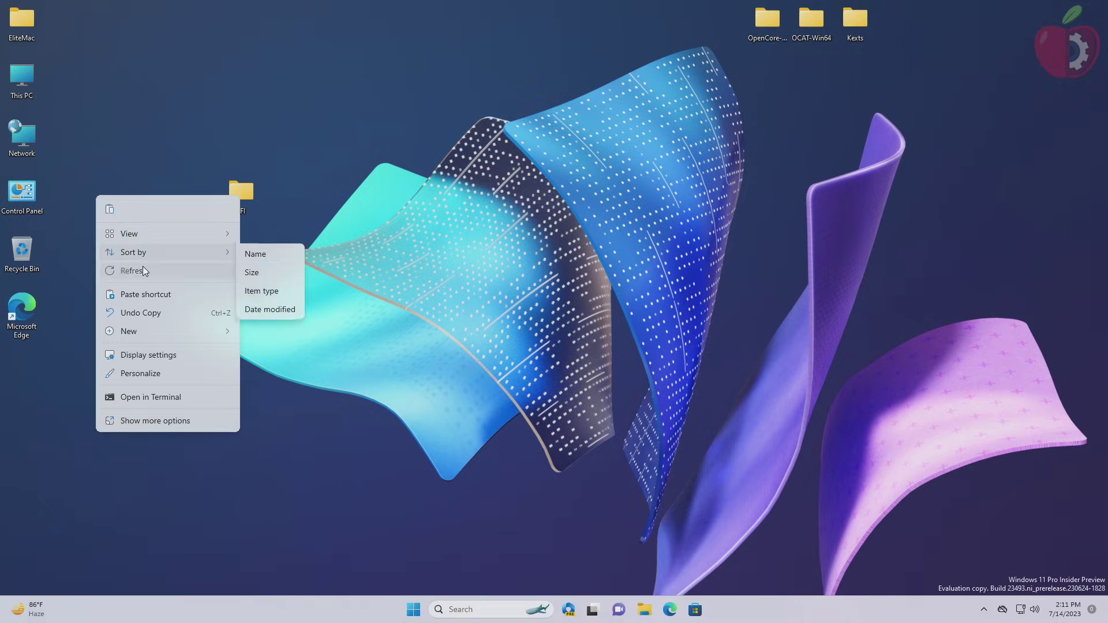
Step: Open the EFI\OC\ACPI folder from the desktop EFI folder
left_click(143, 271)
double_click(248, 194)
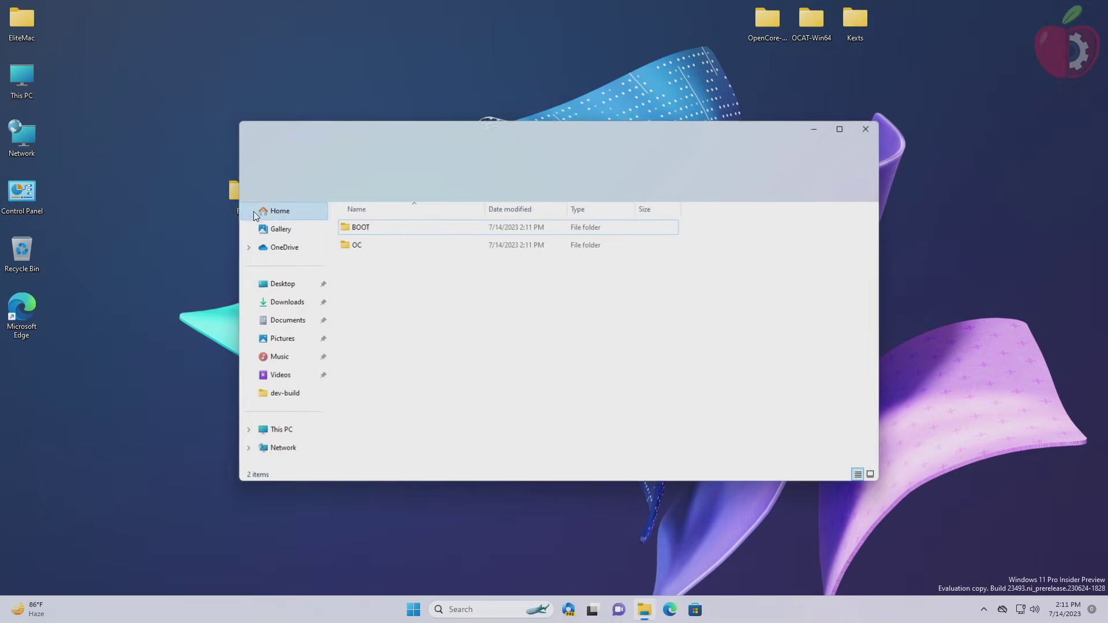
double_click(396, 247)
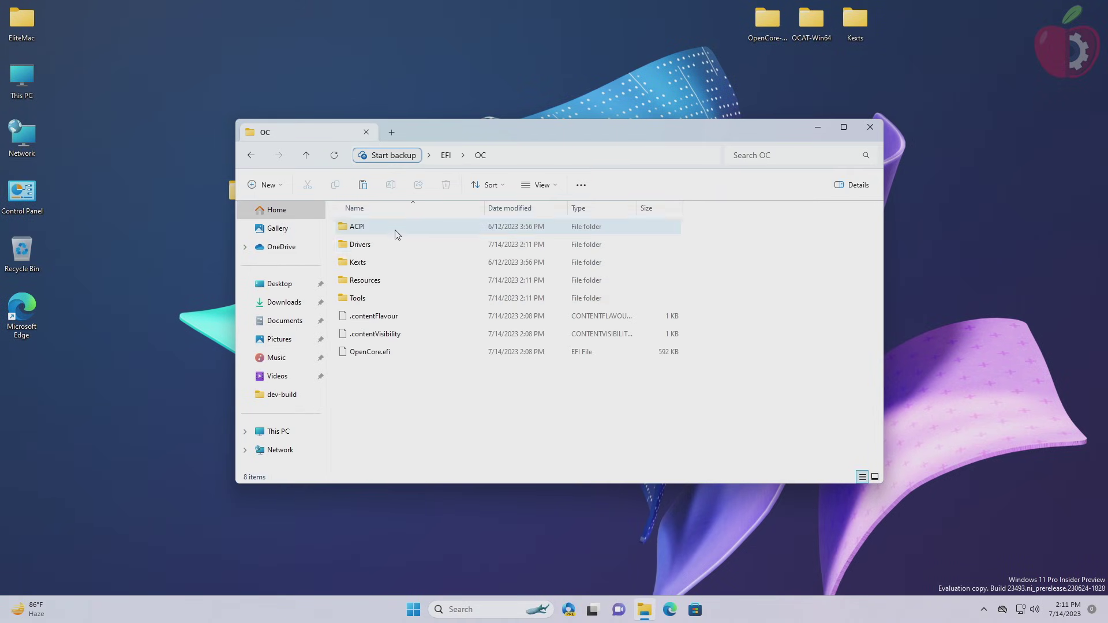
double_click(396, 231)
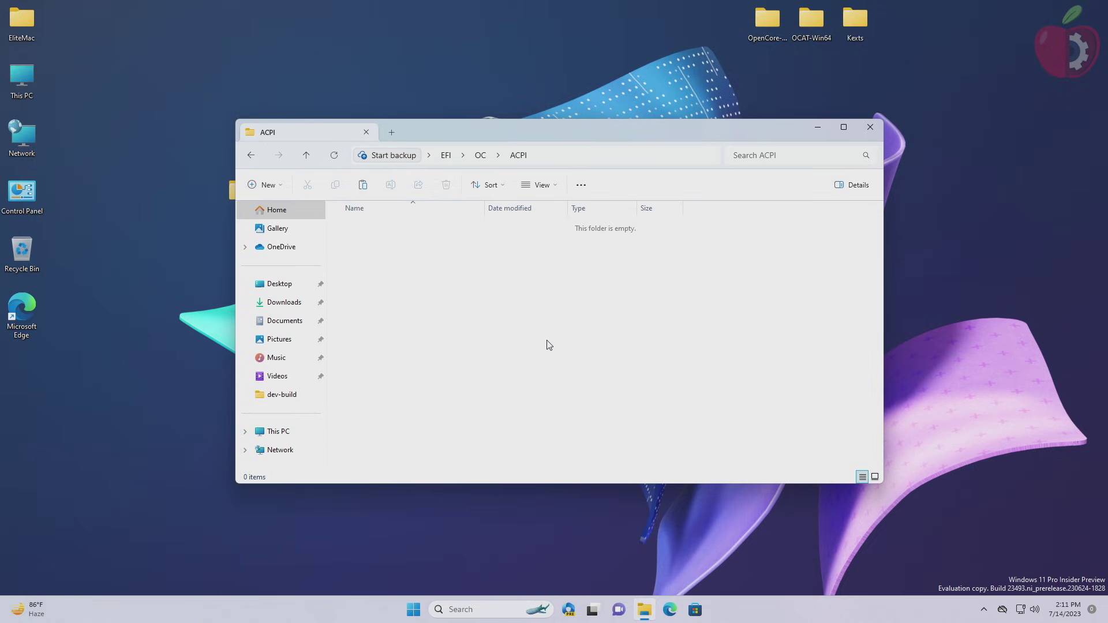
Step: Copy SSDT-AWAC-DISABLE.aml, SSDT-EC-USBX.aml and SSDT-PLUG.aml from Docs\AcpiSamples\Binaries
left_click(762, 26)
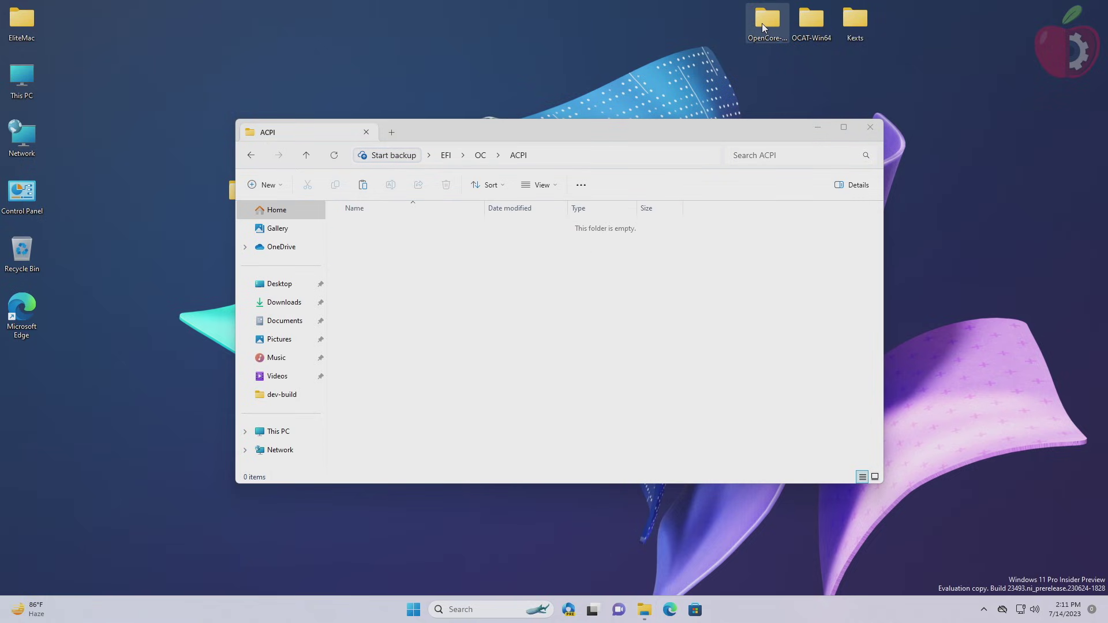
double_click(762, 27)
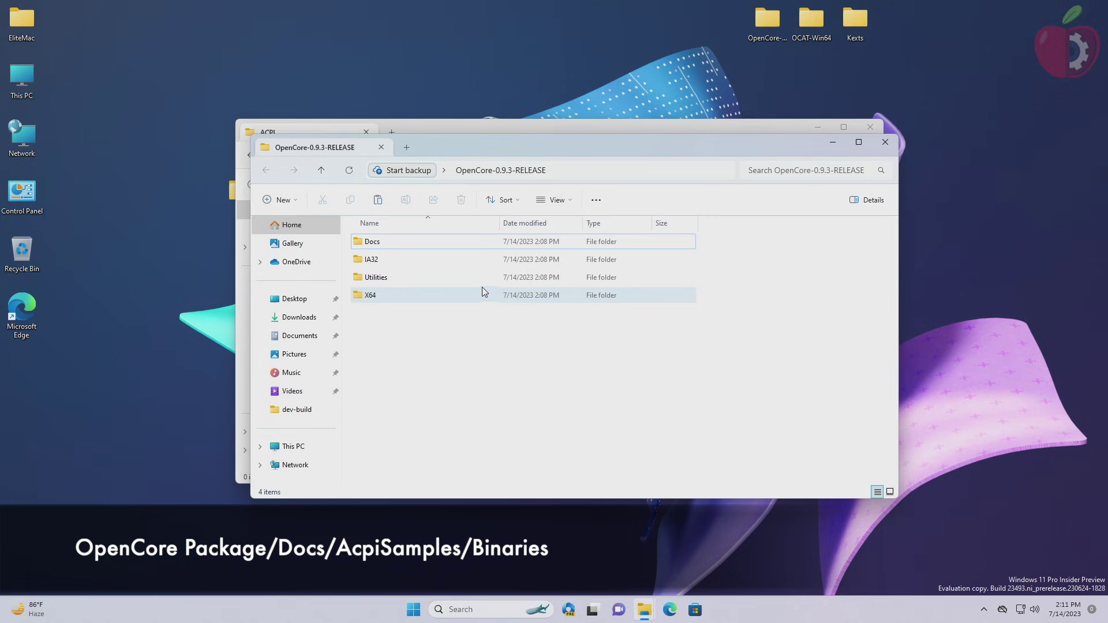
double_click(440, 247)
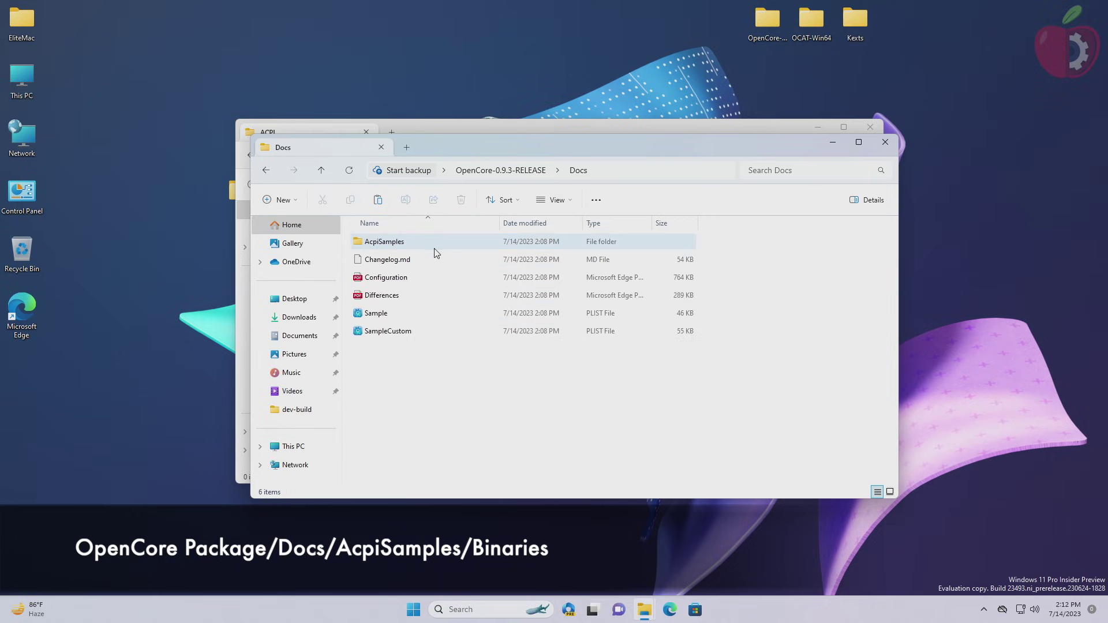
double_click(434, 247)
left_click(435, 251)
double_click(435, 249)
left_click(452, 255)
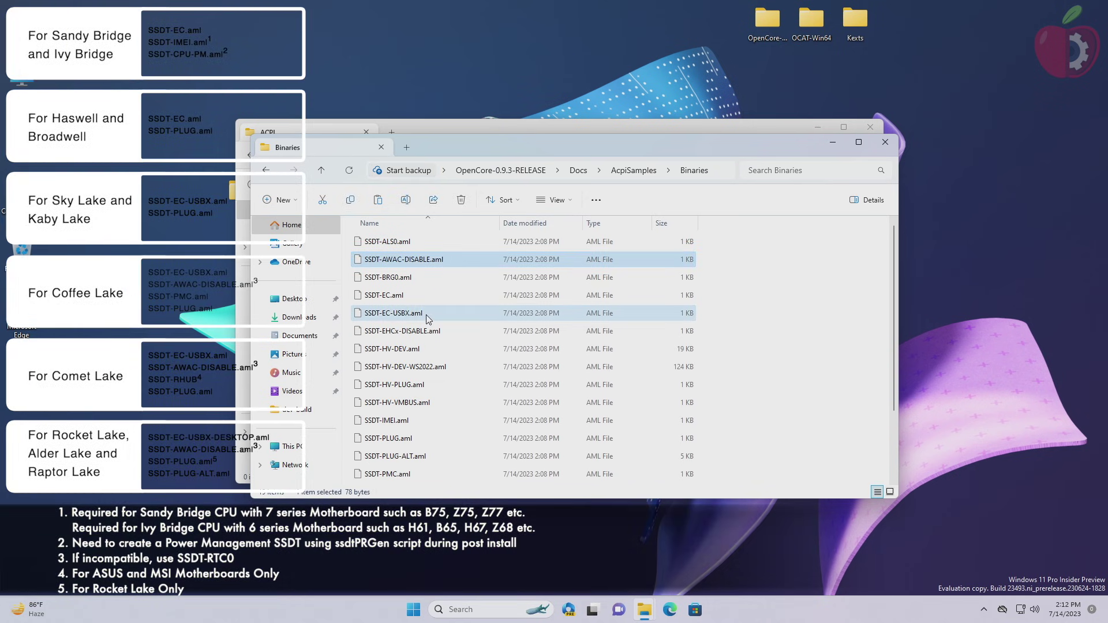
left_click(423, 315, "ctrl")
left_click(426, 441, "ctrl")
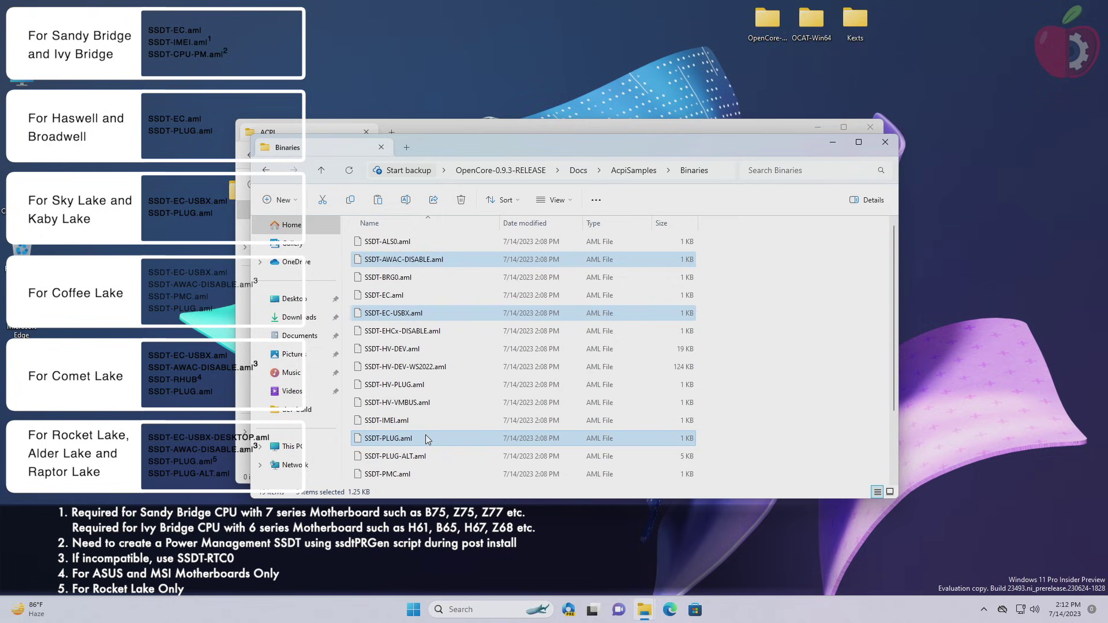
left_click(356, 206)
left_click(875, 147)
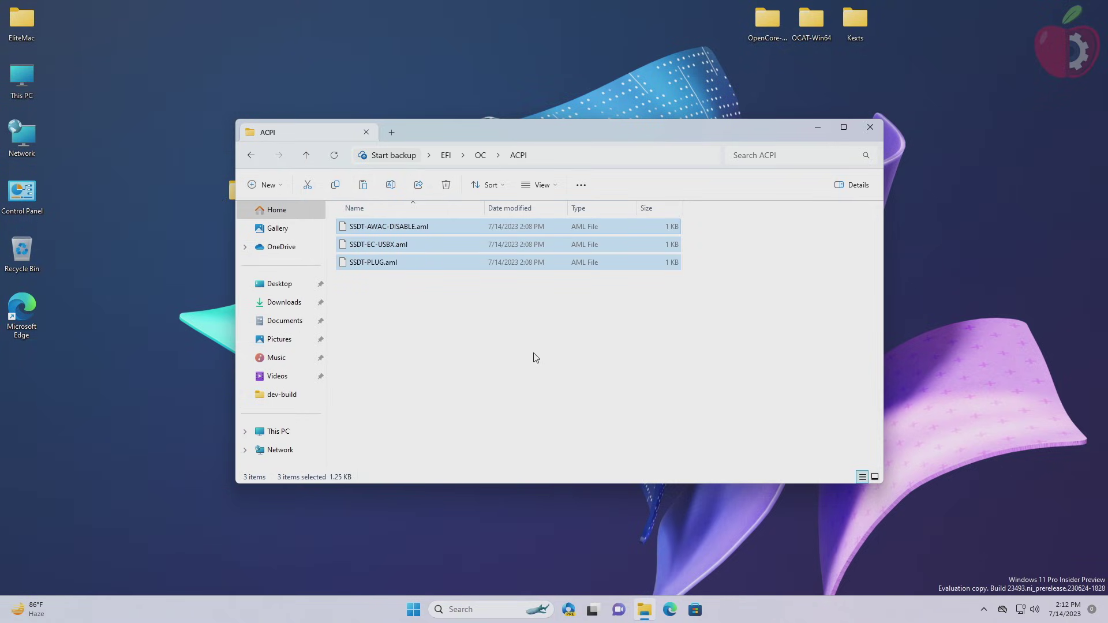
Step: Delete 29 drivers from EFI\OC\Drivers, keeping OpenHfsPlus.efi, OpenRuntime.efi and ResetNvramEntry.efi
left_click(251, 155)
double_click(385, 247)
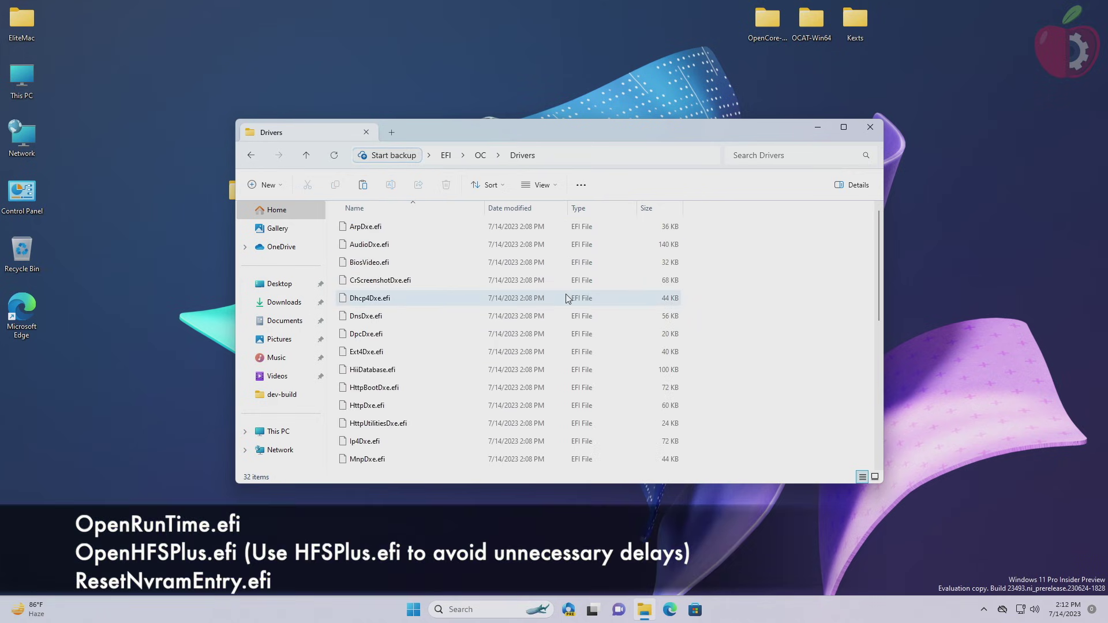
key("ctrl+a")
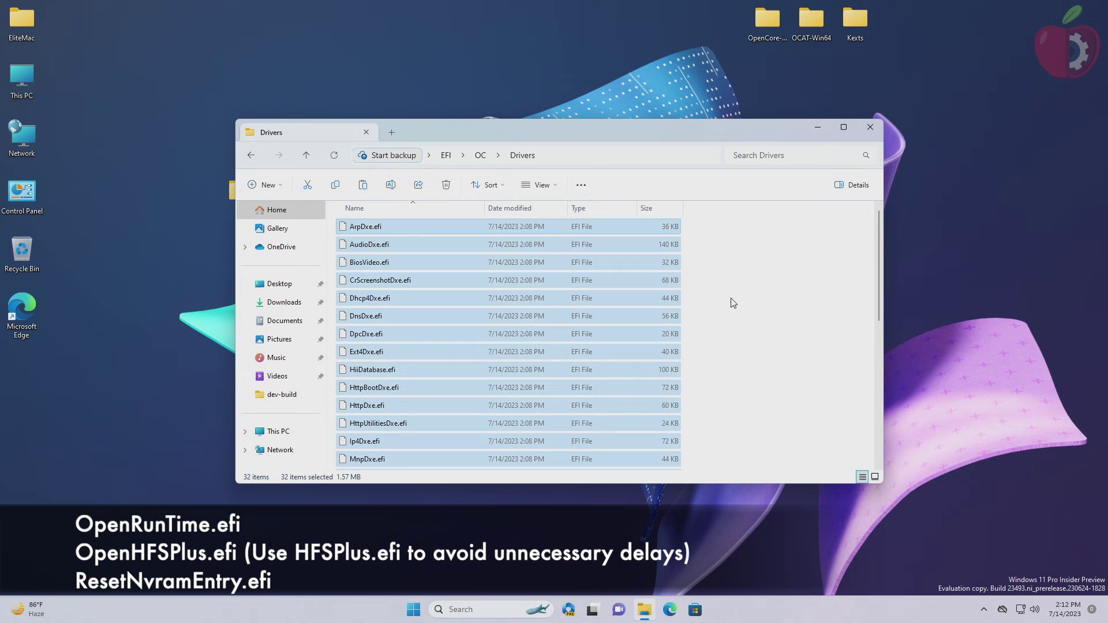
scroll(656, 334, "down", 3)
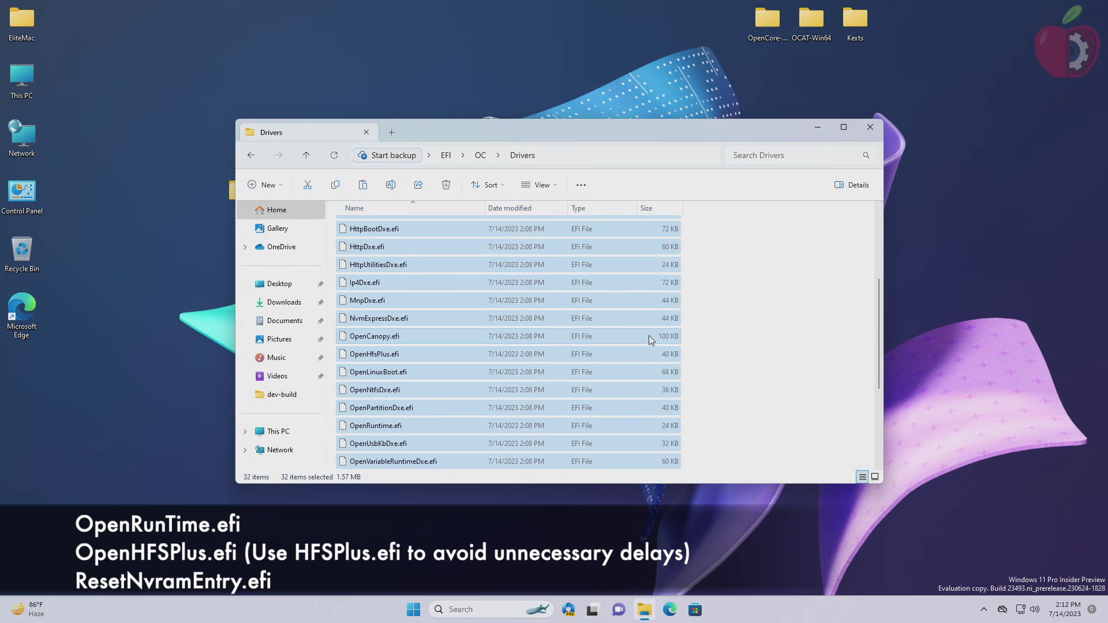
left_click(396, 357, "ctrl")
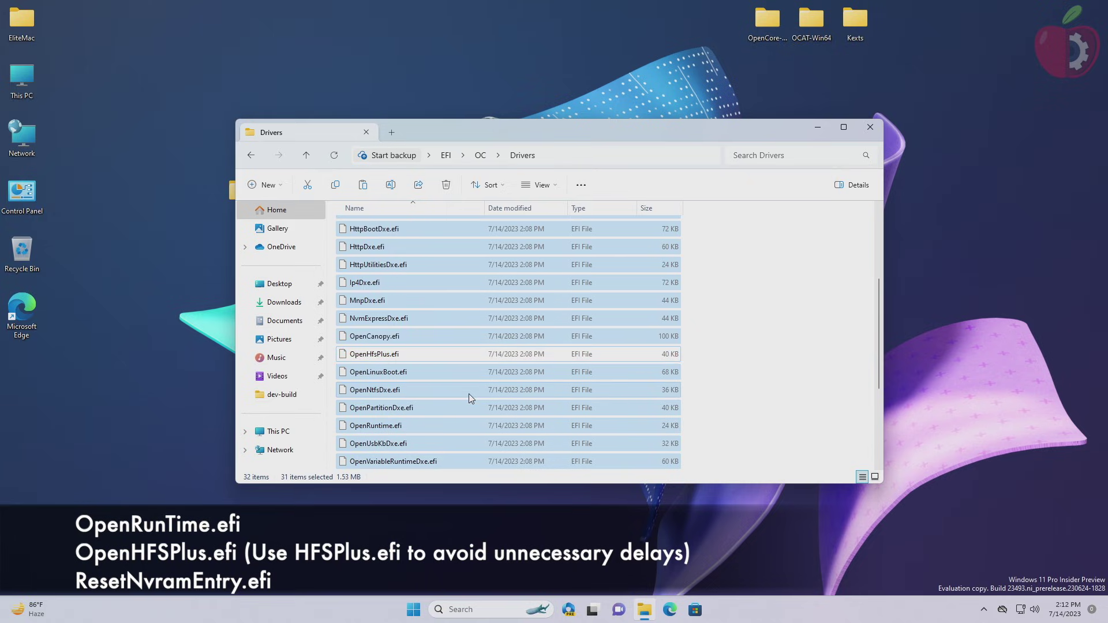
left_click(411, 427, "ctrl")
scroll(464, 422, "down", 3)
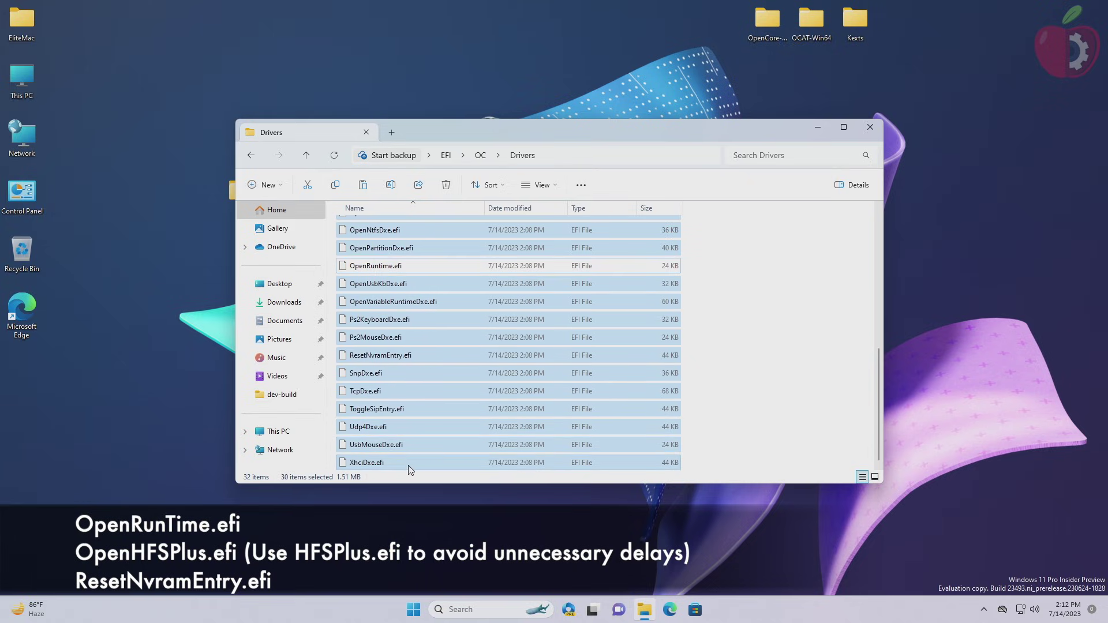
left_click(380, 356, "ctrl")
scroll(712, 293, "up", 2)
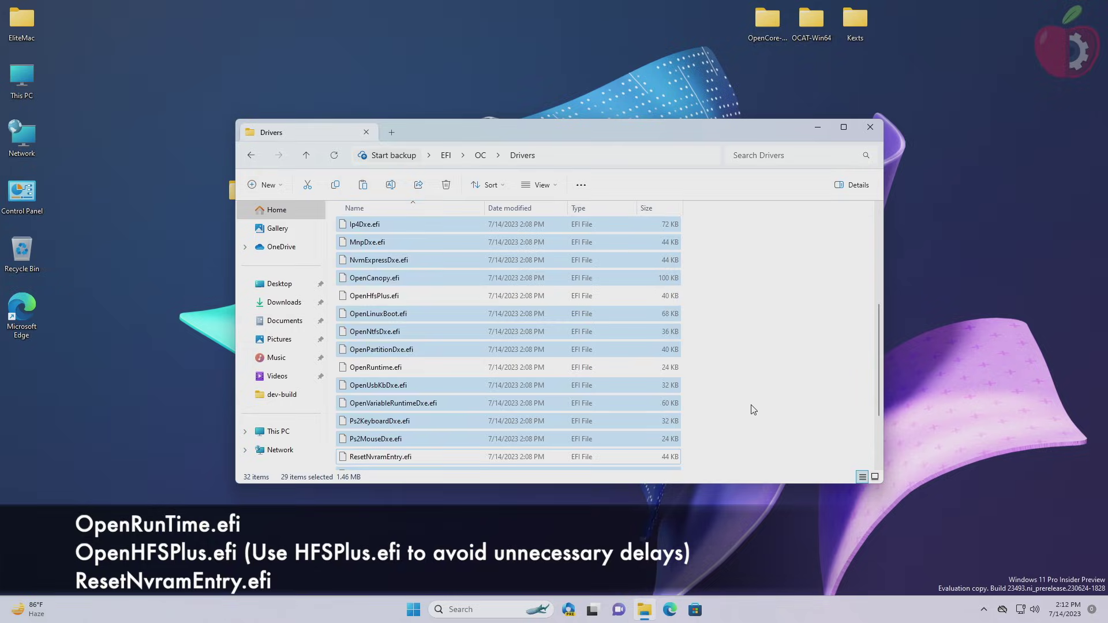
key("Delete")
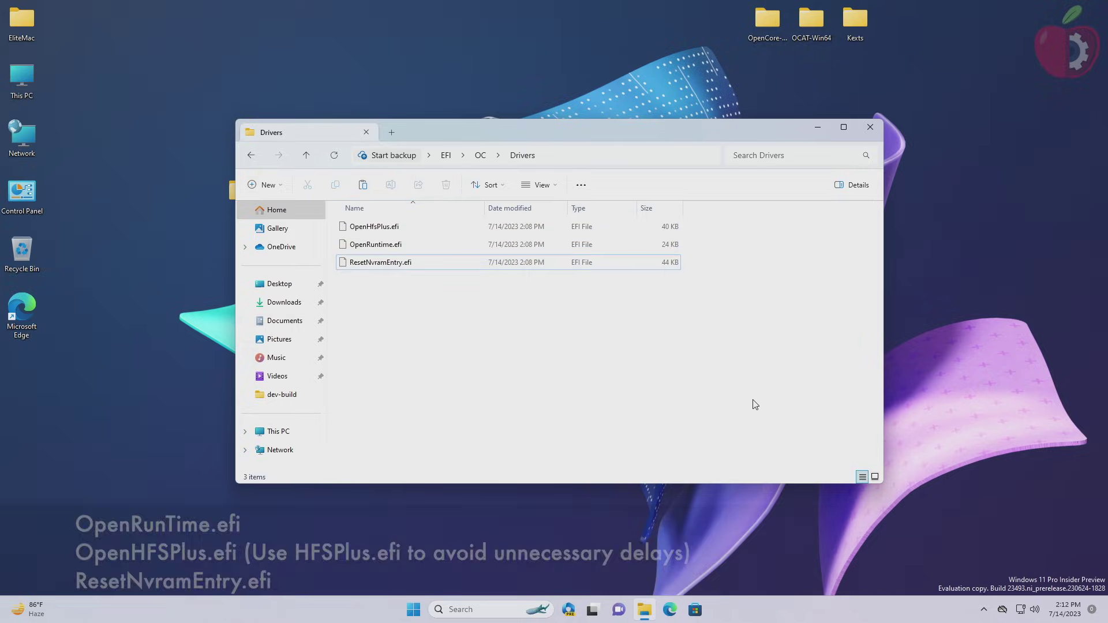
Step: Open EFI\OC\Kexts and select all six kext folders in the desktop Kexts folder
left_click(252, 161)
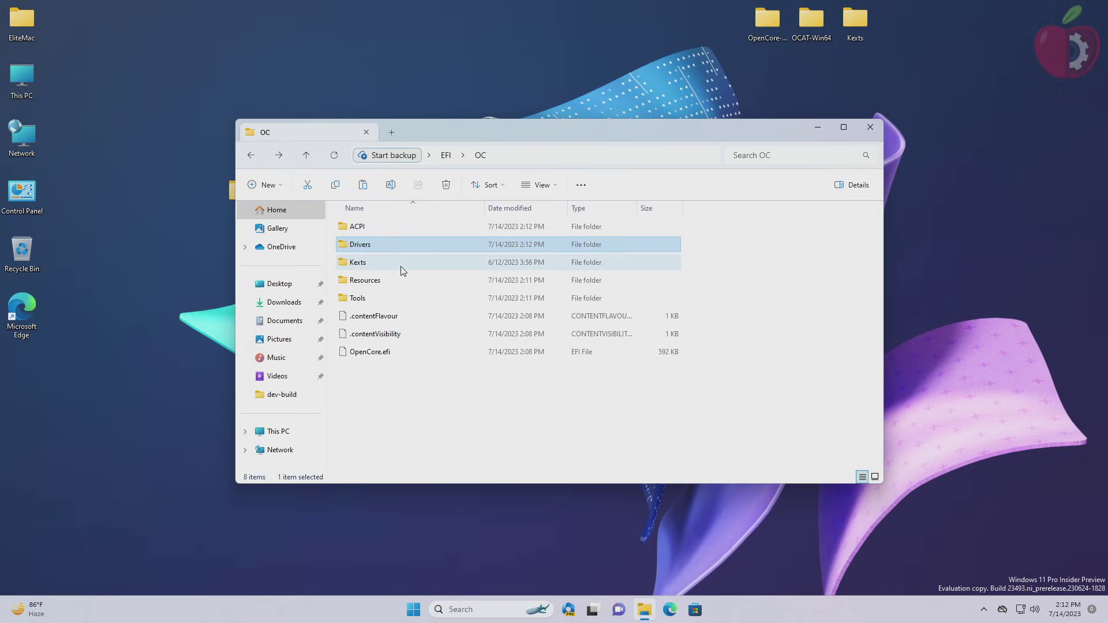
double_click(401, 265)
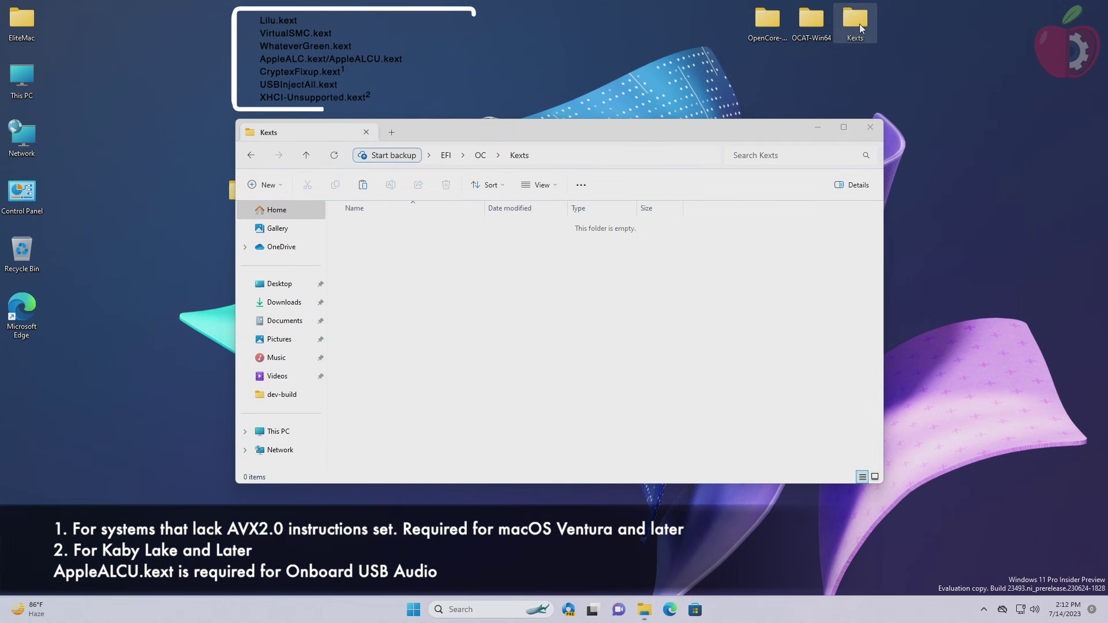
double_click(860, 23)
key("ctrl+a")
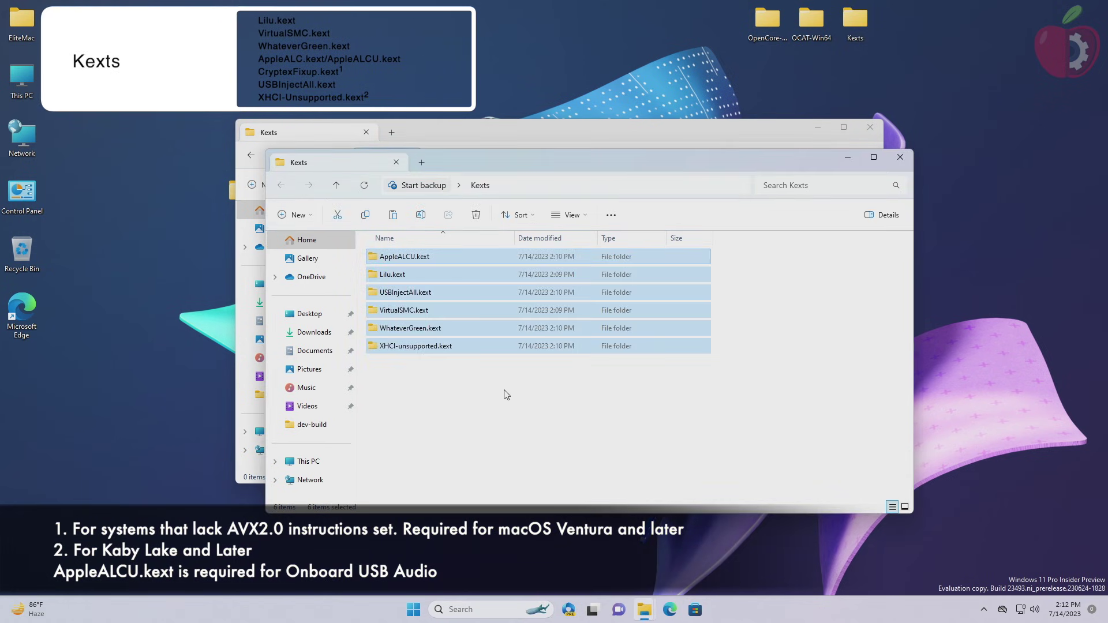
left_click(893, 160)
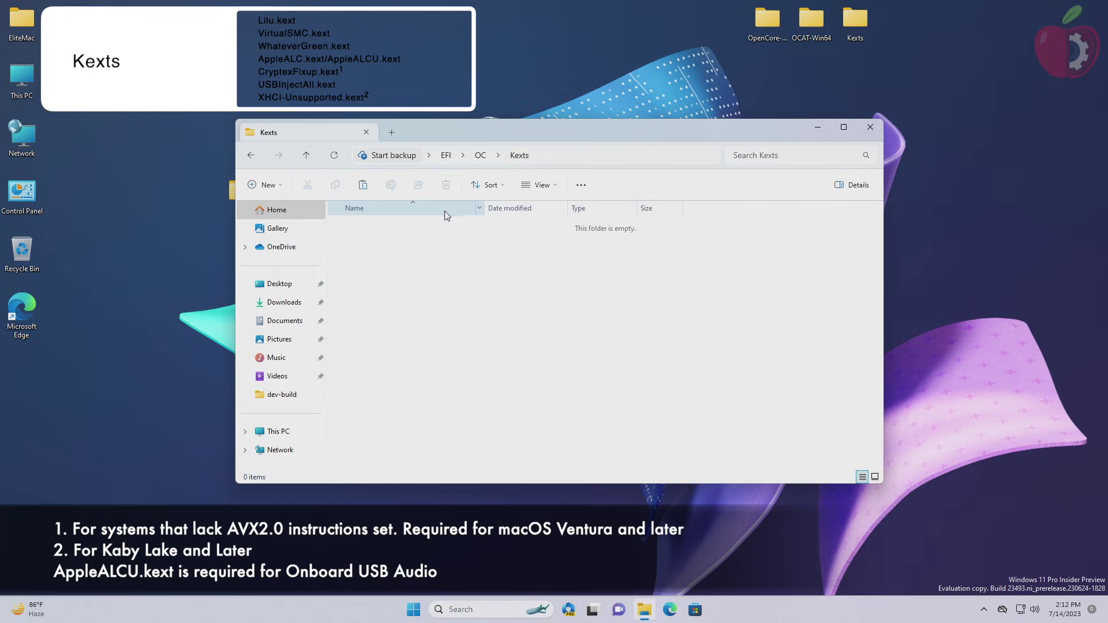
Step: Paste the six kexts into EFI\OC\Kexts and copy Sample.plist from the OpenCore Docs folder
left_click(363, 185)
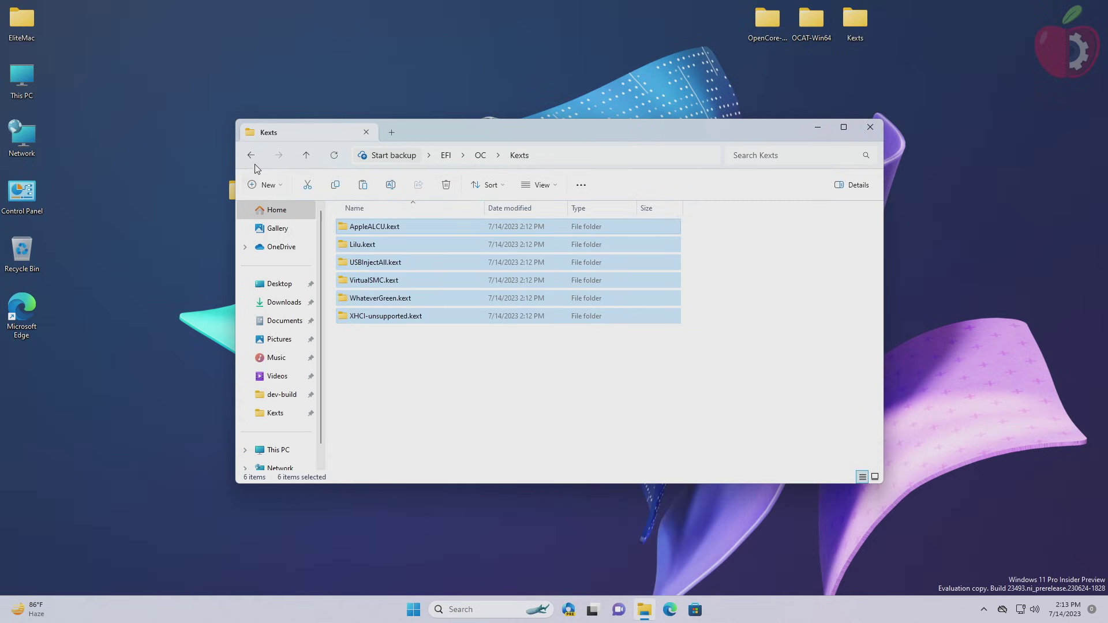
left_click(253, 156)
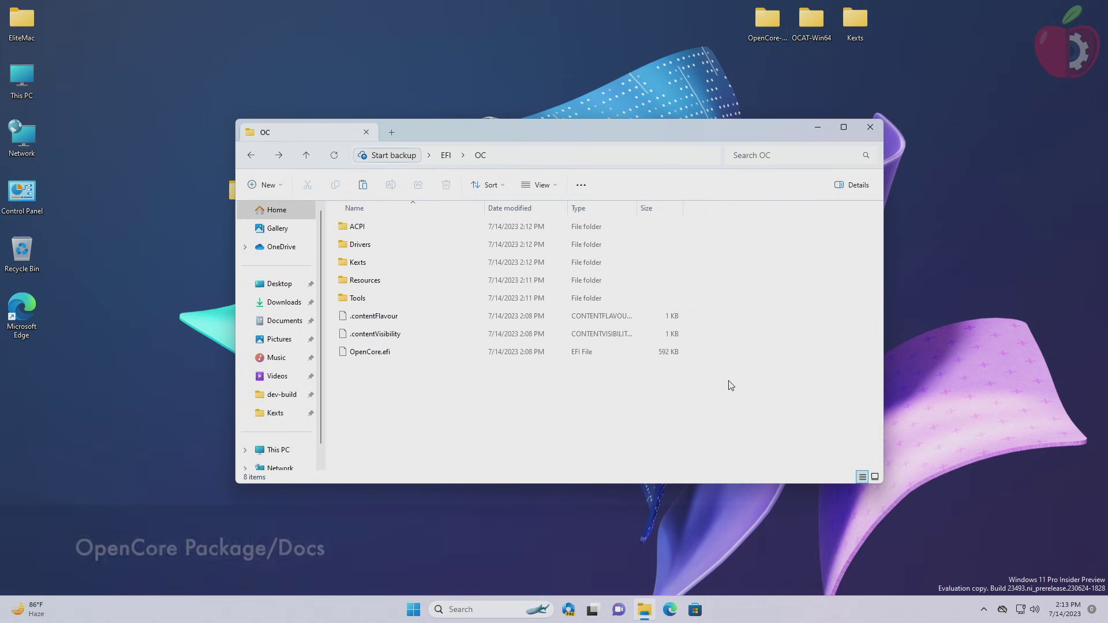
double_click(766, 32)
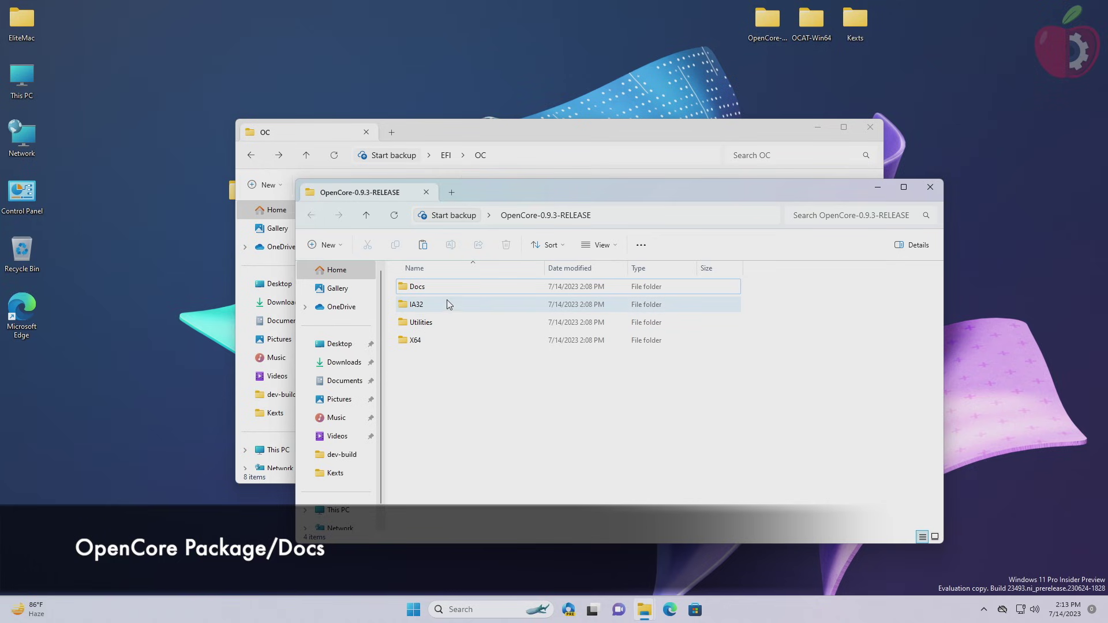
double_click(450, 293)
left_click(446, 361)
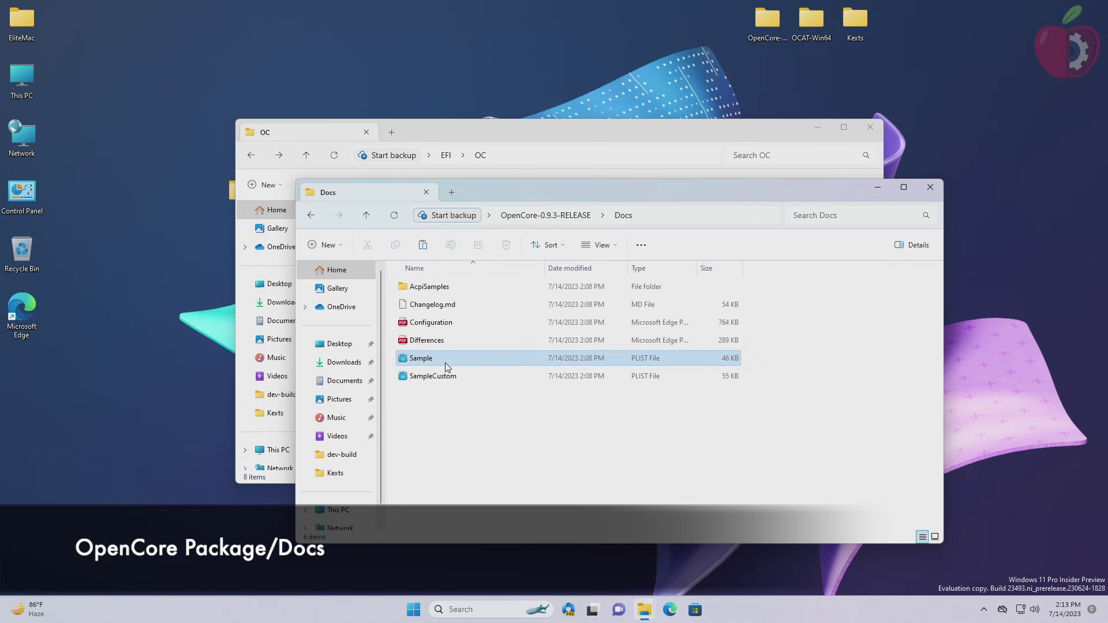
left_click(396, 245)
key("ctrl+w")
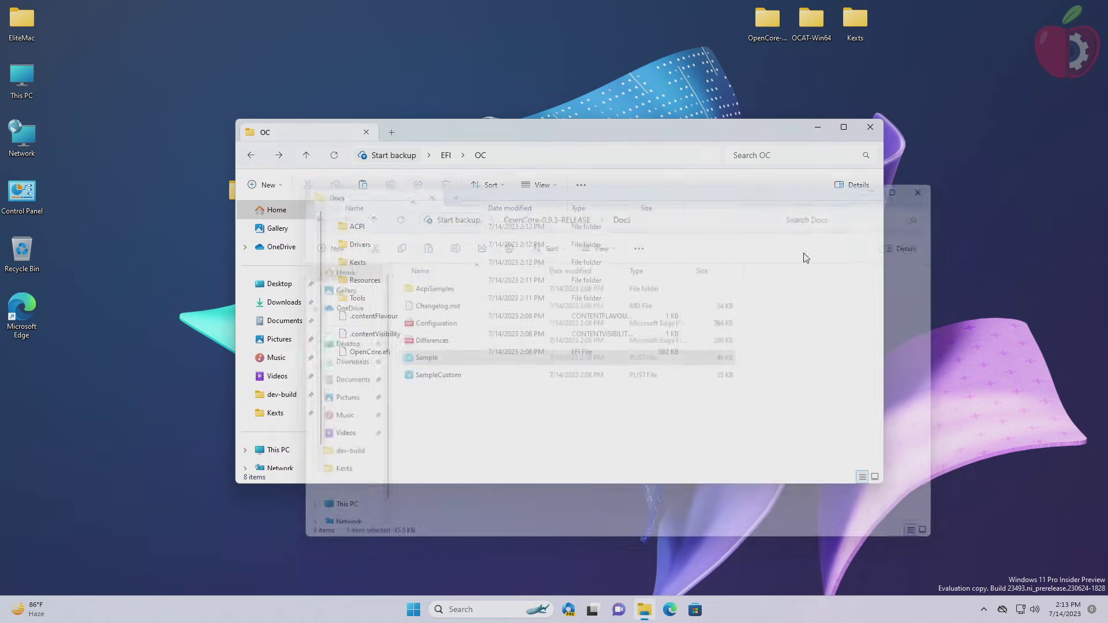
Step: Paste Sample.plist into EFI\OC and rename it to config
left_click(363, 186)
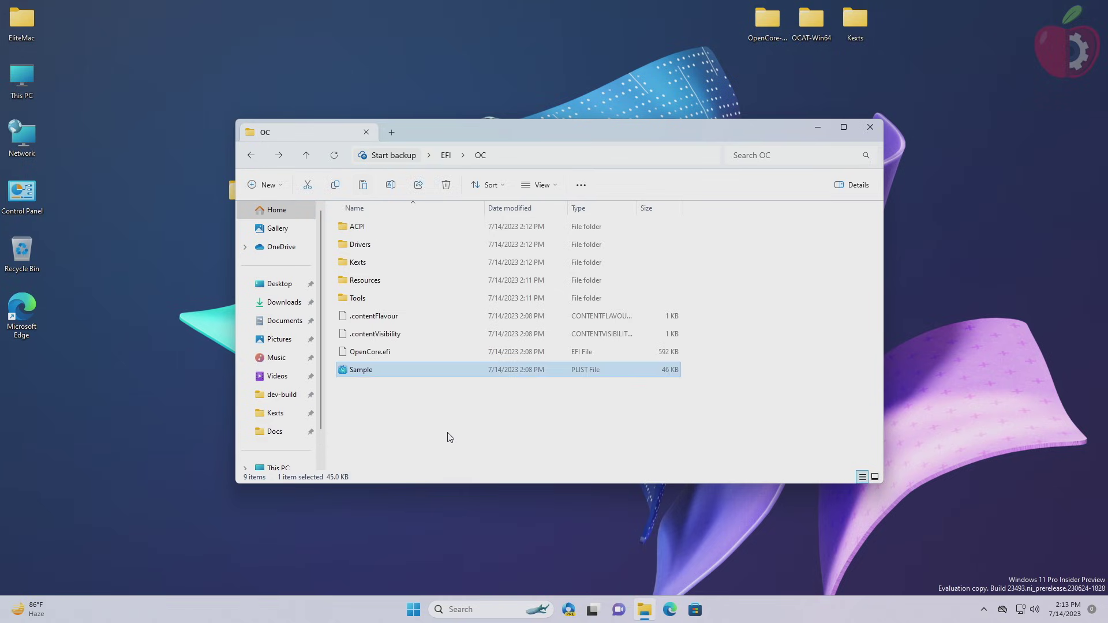
left_click(453, 406)
left_click(391, 185)
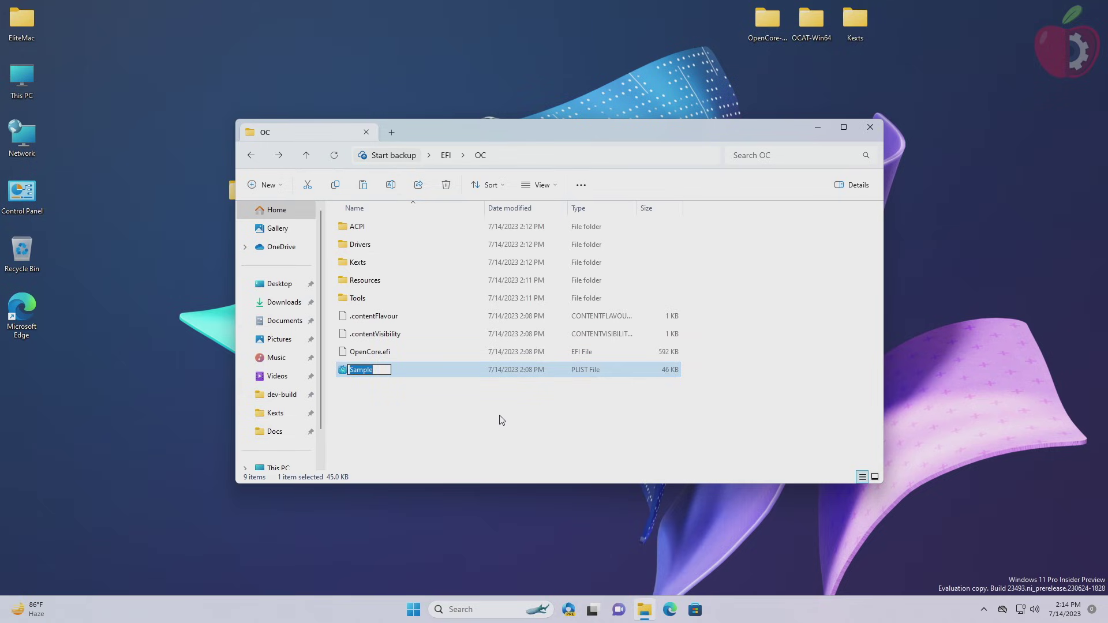
type("config")
key("Return")
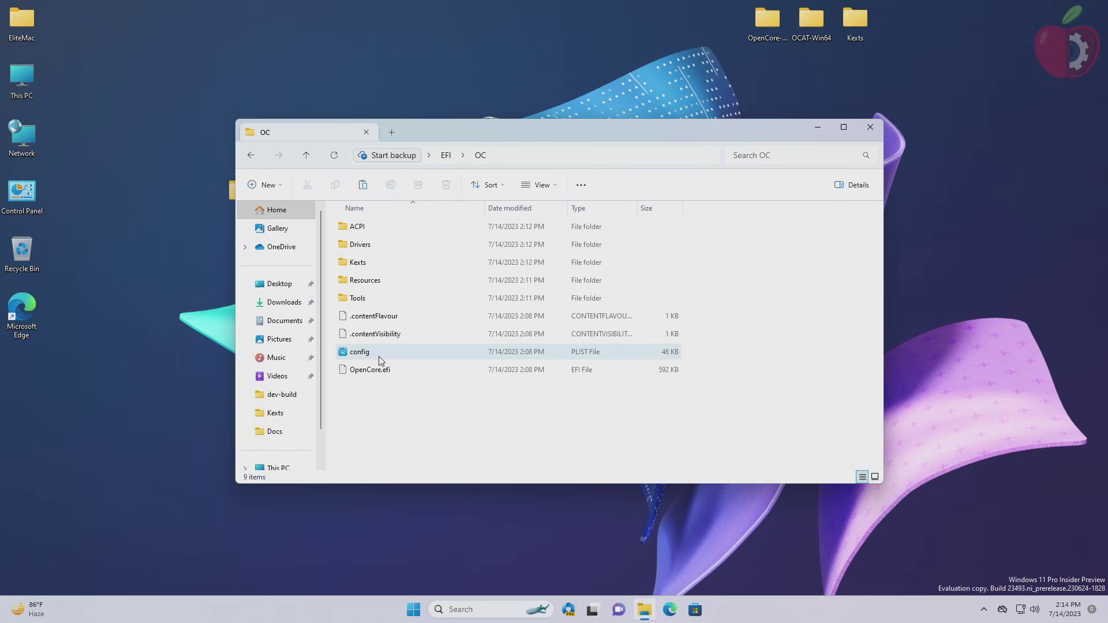
Step: Open config.plist in OCAT and remove all 16 ACPI Add entries
double_click(379, 354)
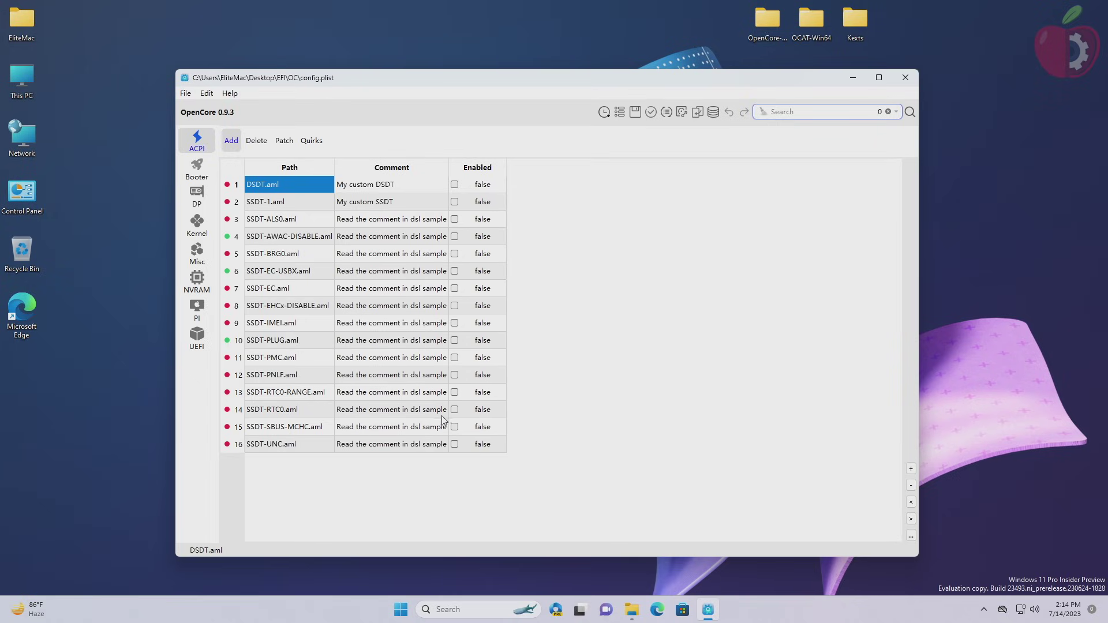
left_click(470, 480)
key("ctrl+a")
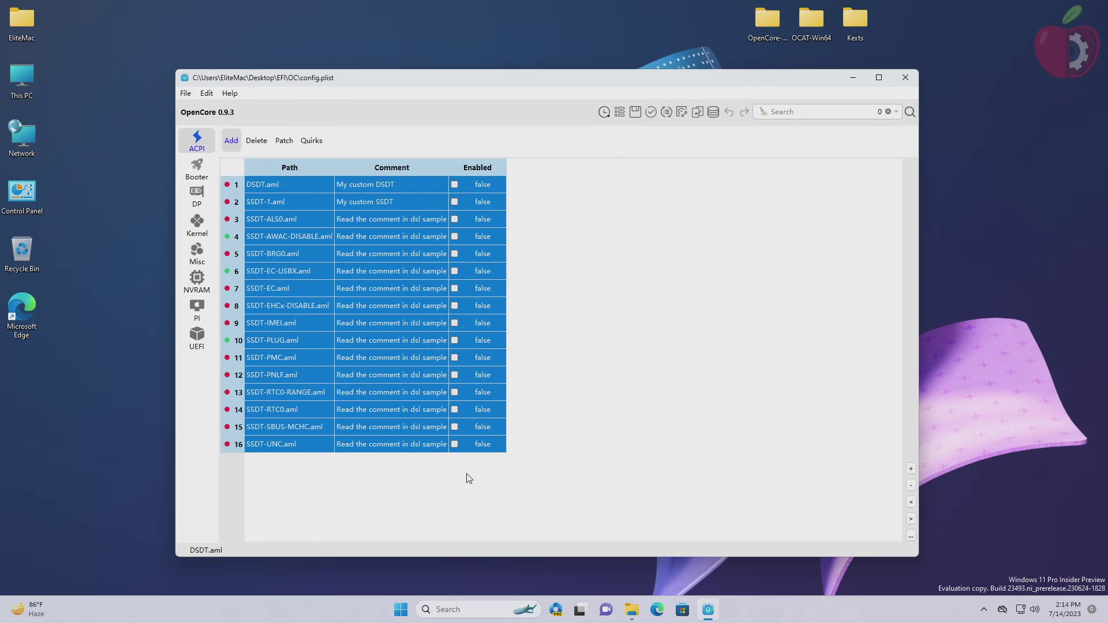
left_click(911, 485)
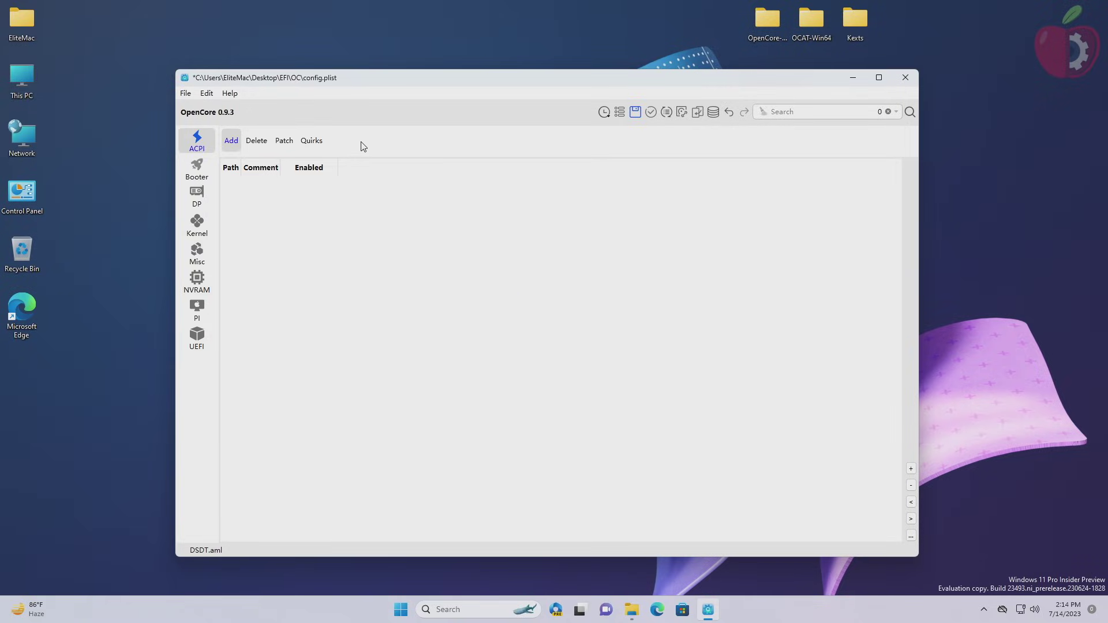
Step: Remove both ACPI Delete entries and both ACPI Patch entries
left_click(266, 144)
key("ctrl+a")
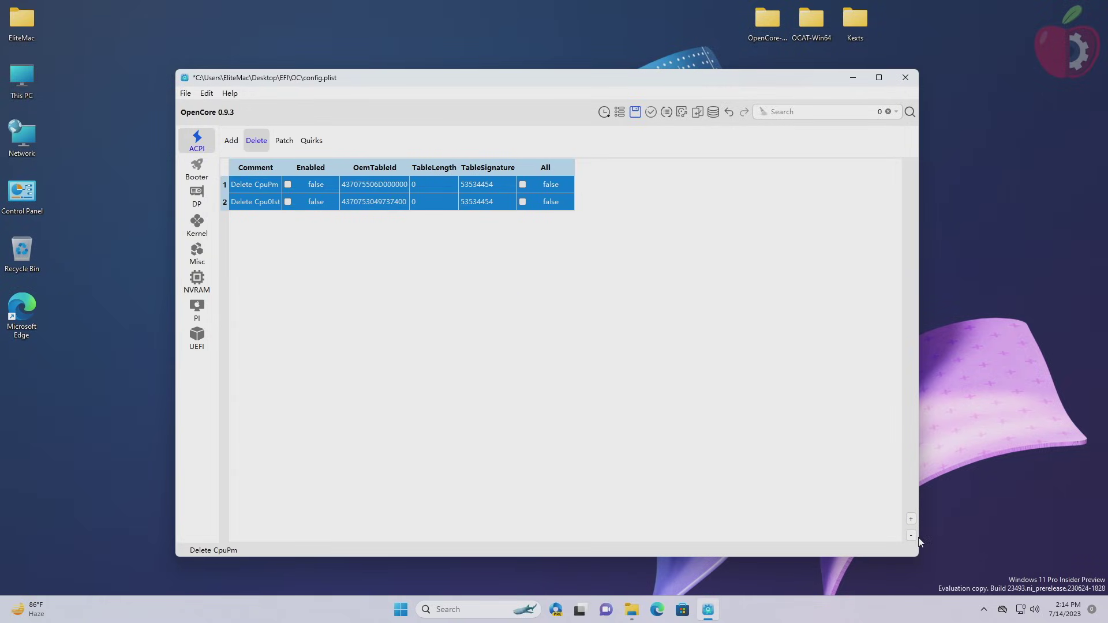
left_click(911, 536)
left_click(284, 140)
key("ctrl+a")
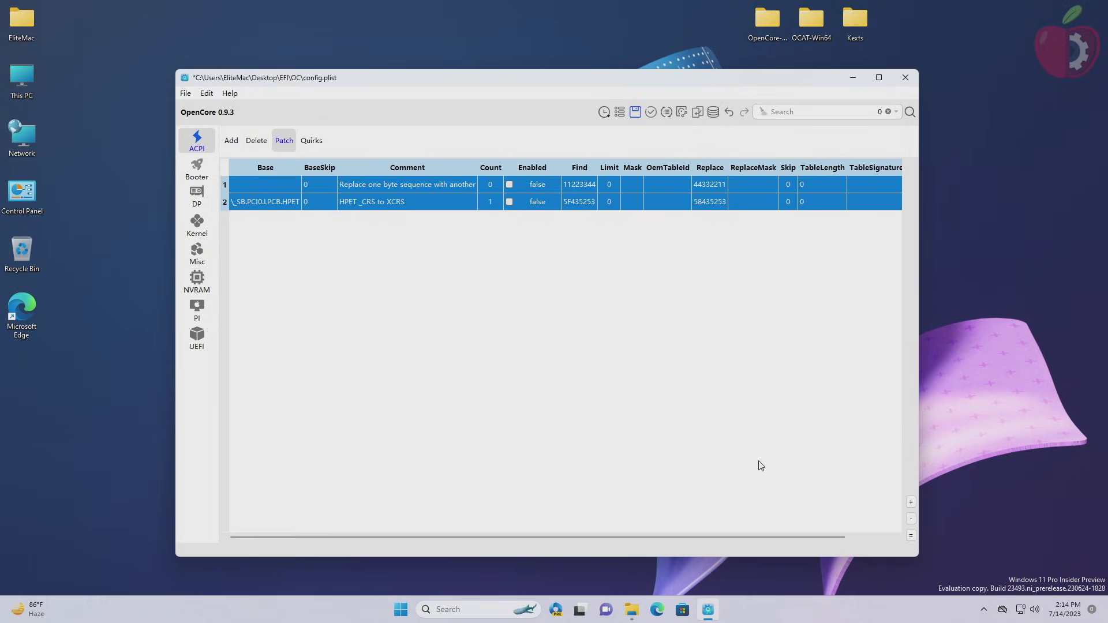
left_click(910, 519)
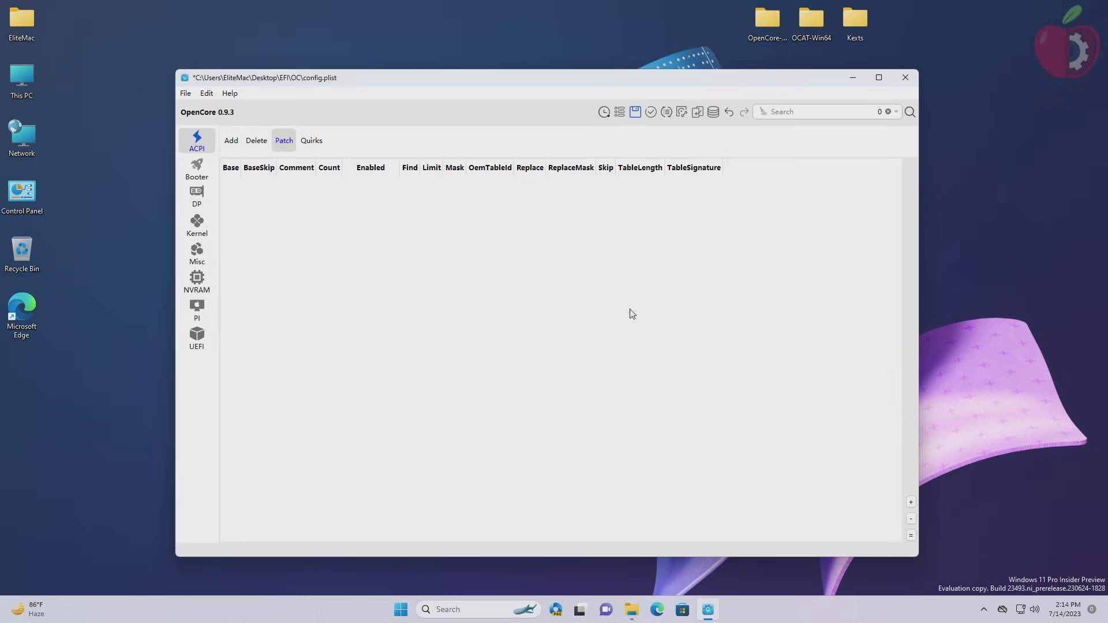
left_click(310, 145)
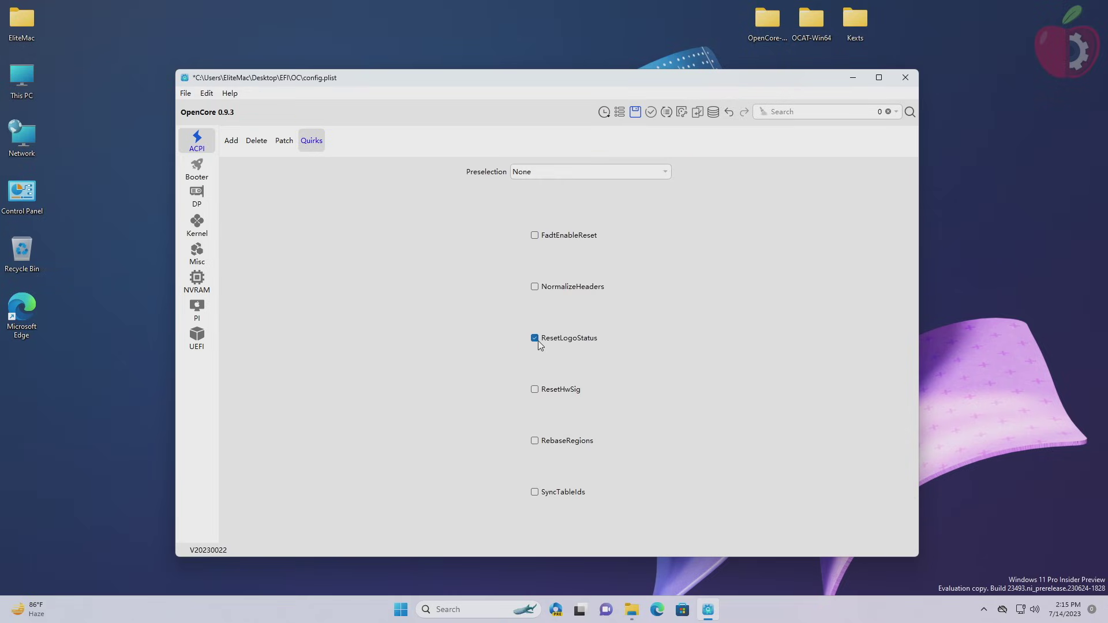
Step: Load all three SSDT .aml files from the ACPI folder into the ACPI Add list
left_click(233, 143)
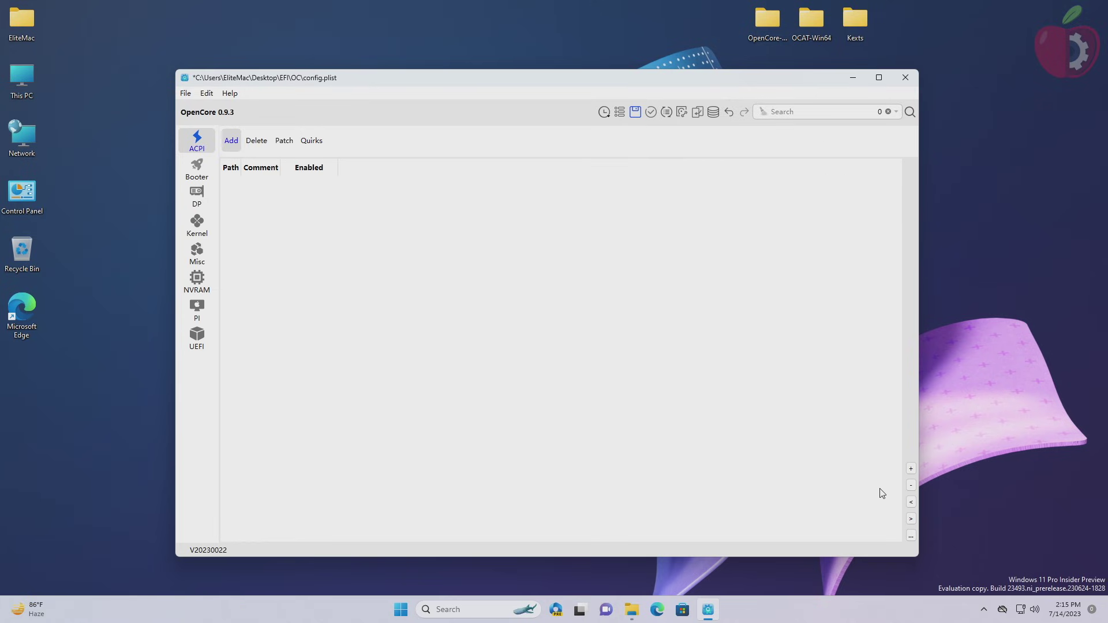
left_click(911, 468)
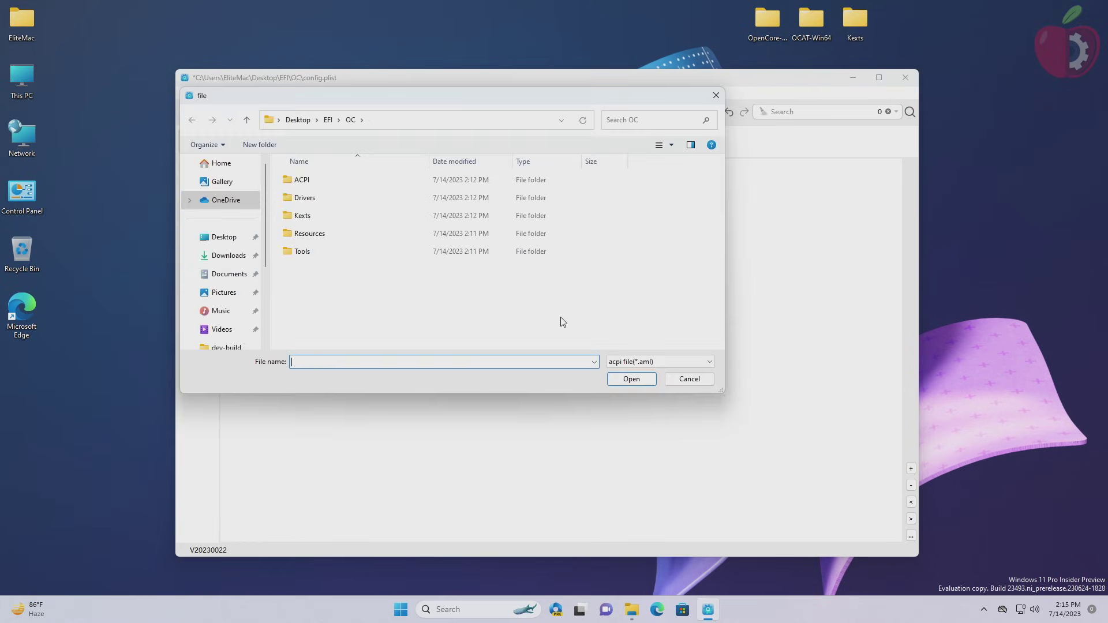
double_click(324, 181)
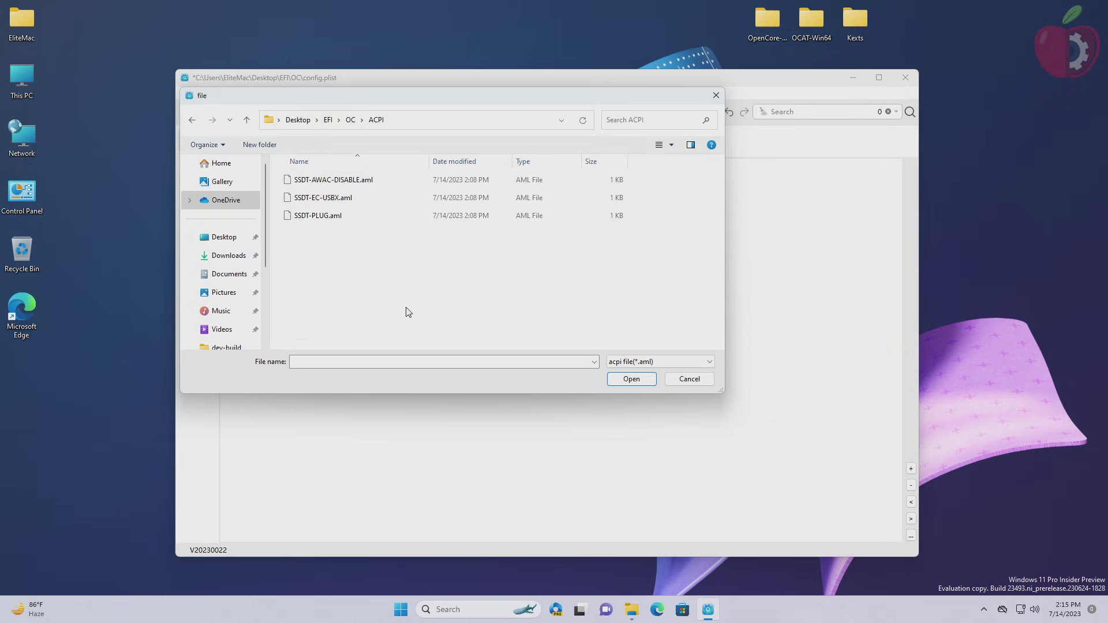
left_click_drag(408, 307, 277, 168)
left_click(632, 379)
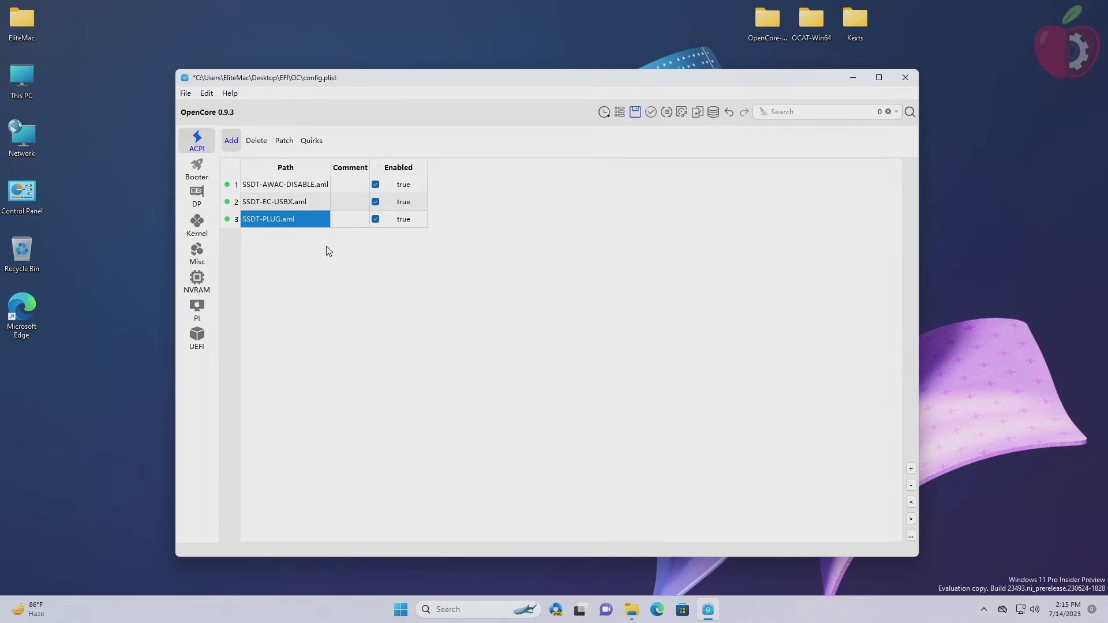
Step: Move SSDT-EC-USBX.aml to the top of ACPI Add, leaving ACPI Delete empty
left_click(289, 207)
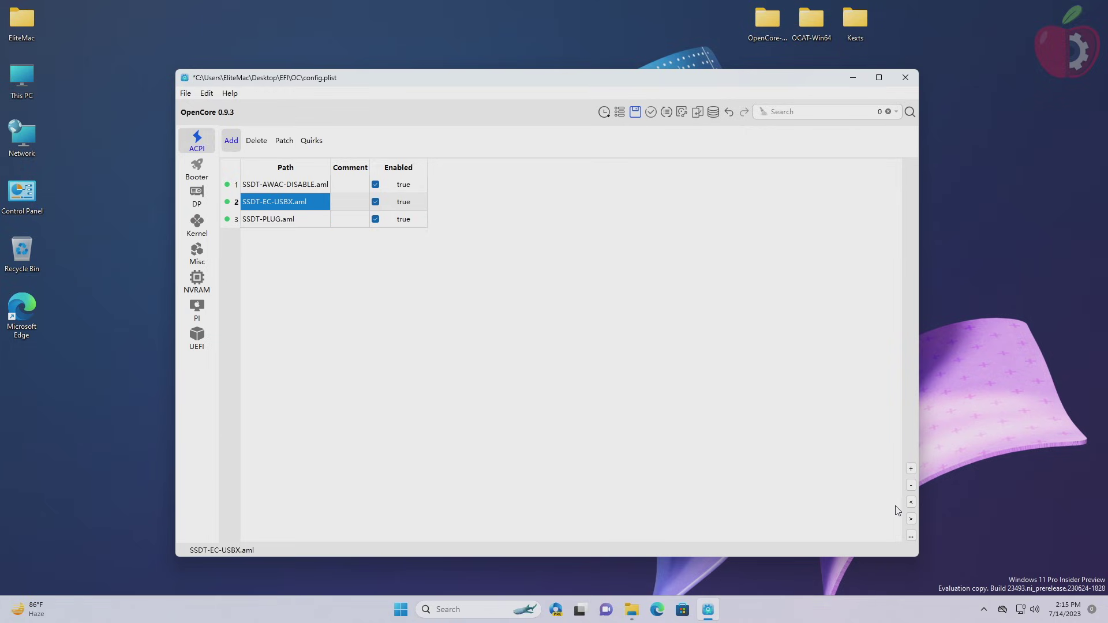
left_click(911, 502)
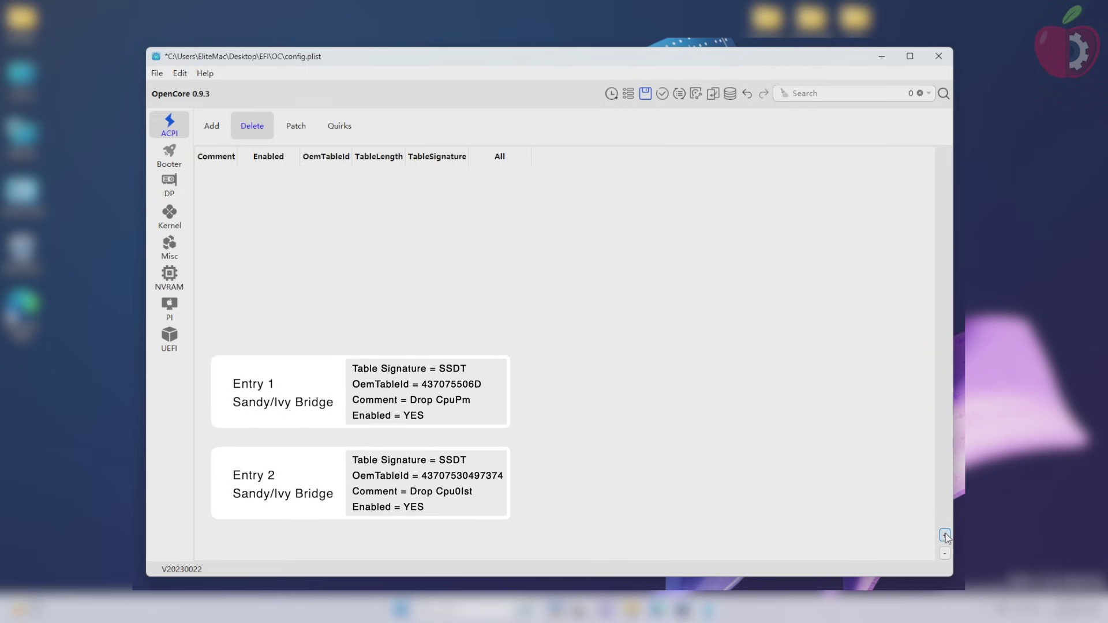
left_click(945, 536)
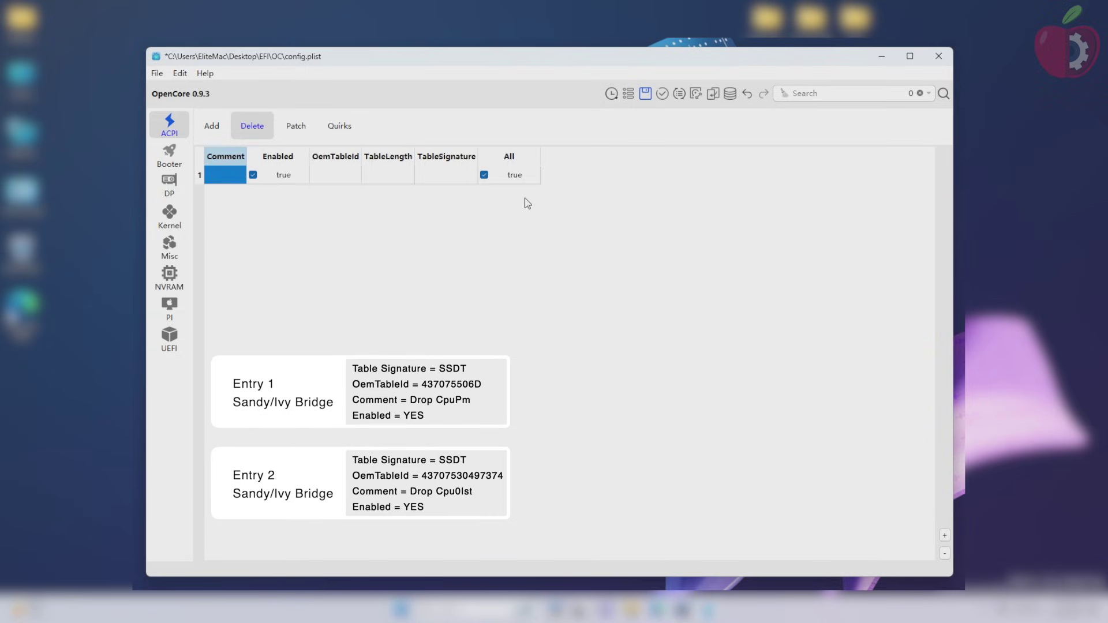
key("Delete")
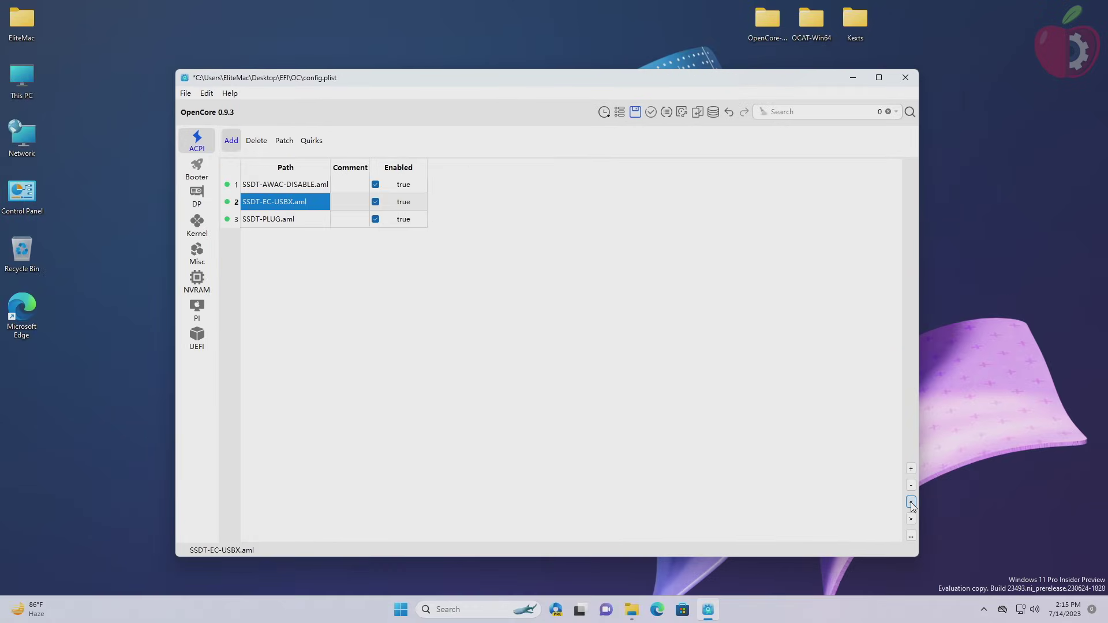
left_click(911, 502)
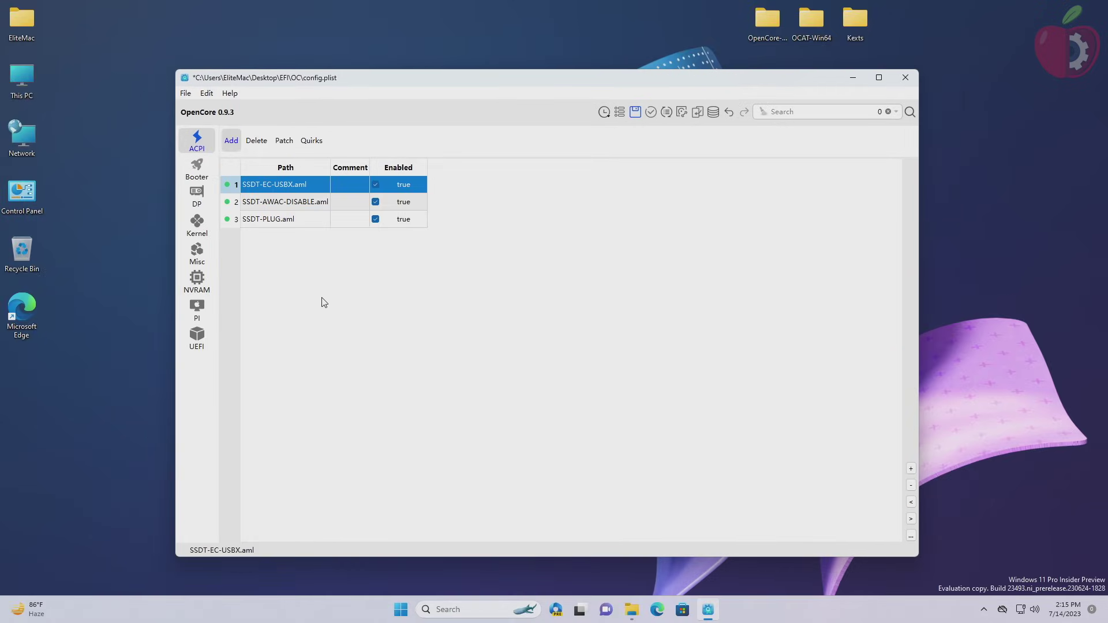
Step: Remove both Booter MmioWhitelist entries and the Apple Booter patch entry
left_click(195, 174)
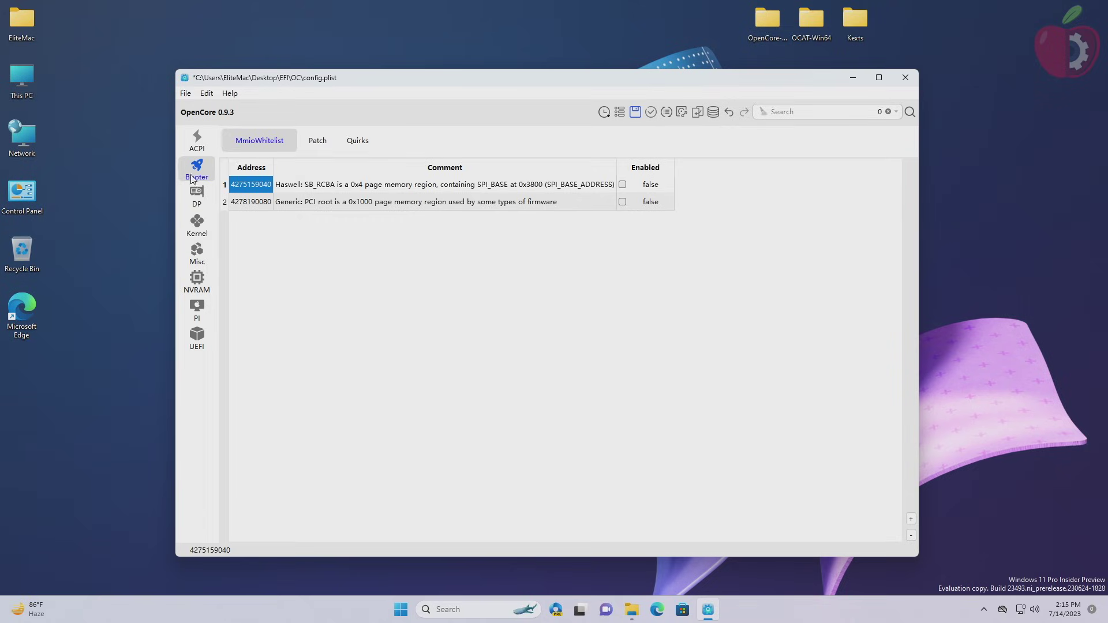
key("ctrl+a")
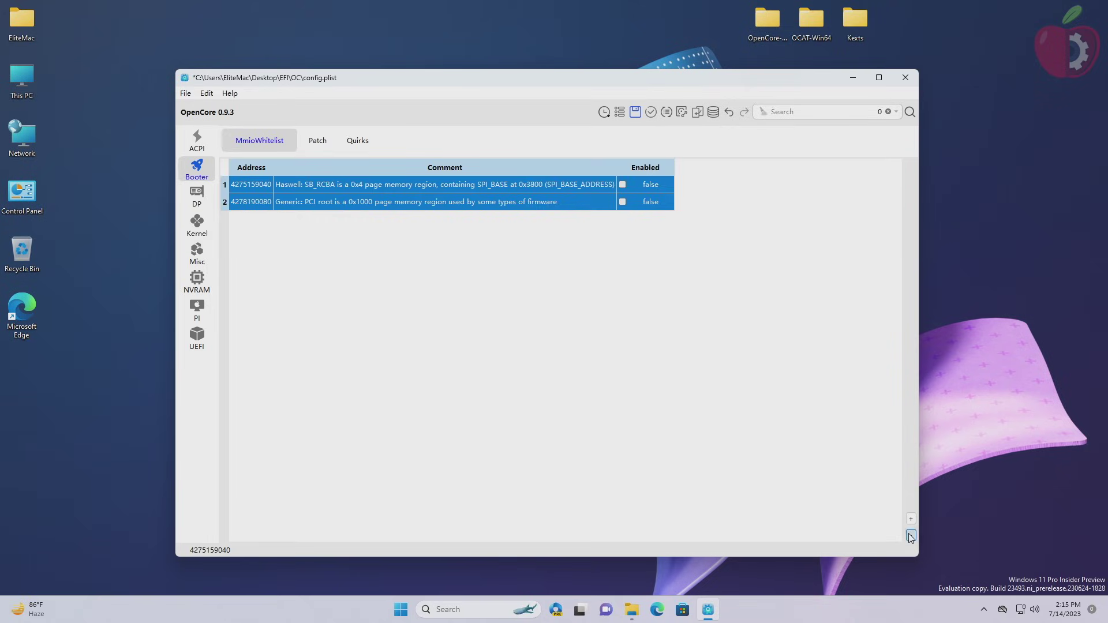
left_click(911, 536)
left_click(318, 140)
key("ctrl+a")
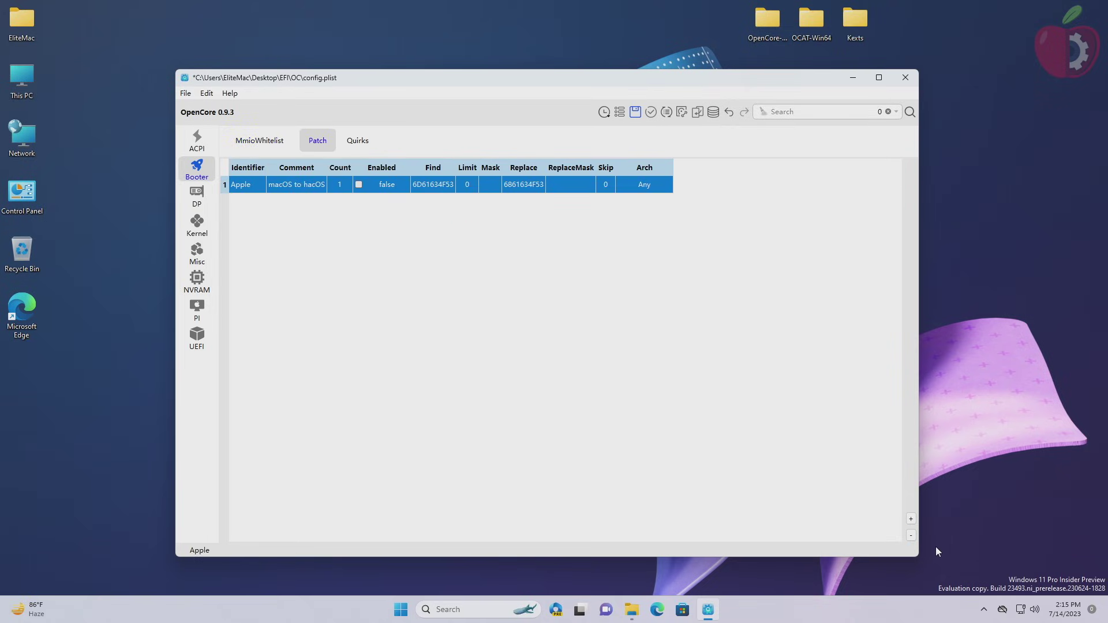
left_click(915, 534)
Step: In Booter quirks, turn off SetupVirtualMap and EnableWriteUnprotector; turn on ProtectUefiServices and SyncRuntimePermissions
left_click(376, 148)
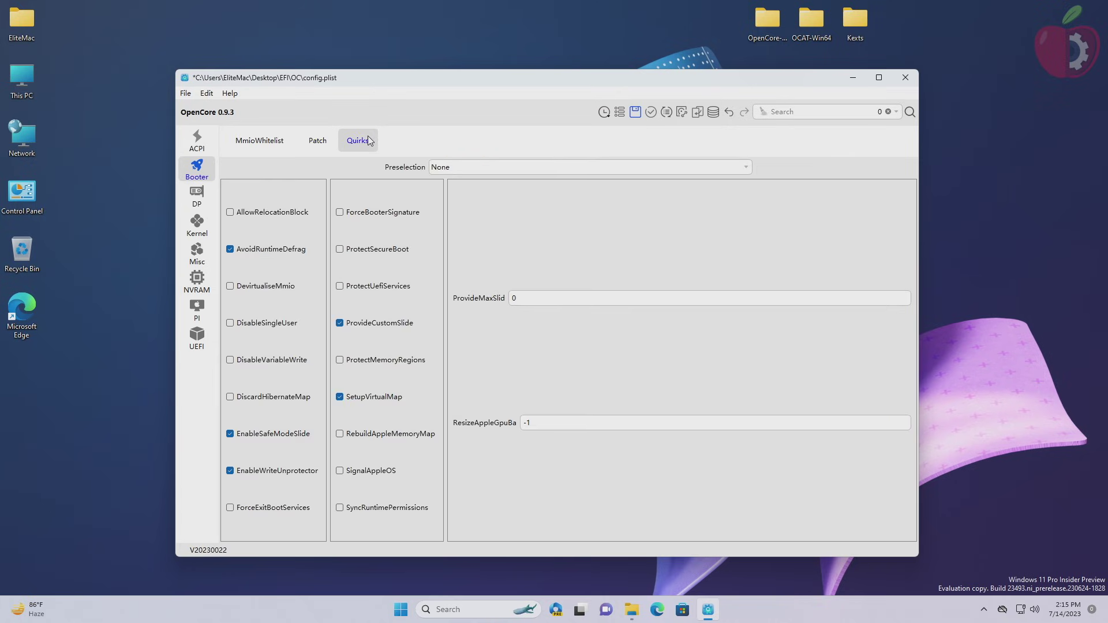
left_click(344, 397)
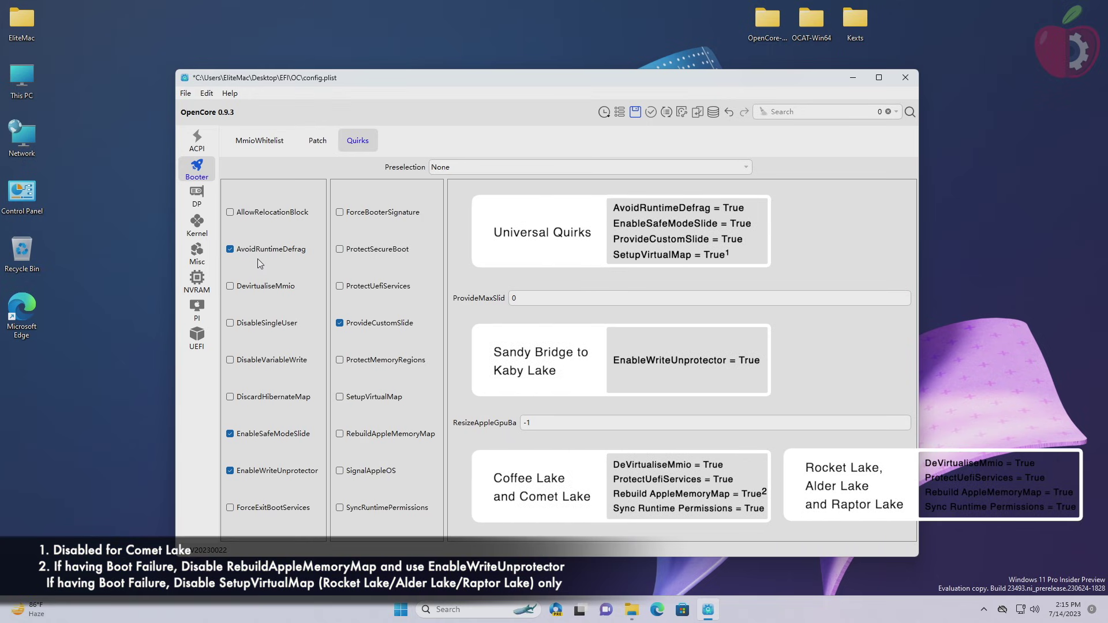
left_click(354, 291)
left_click(385, 509)
left_click(272, 472)
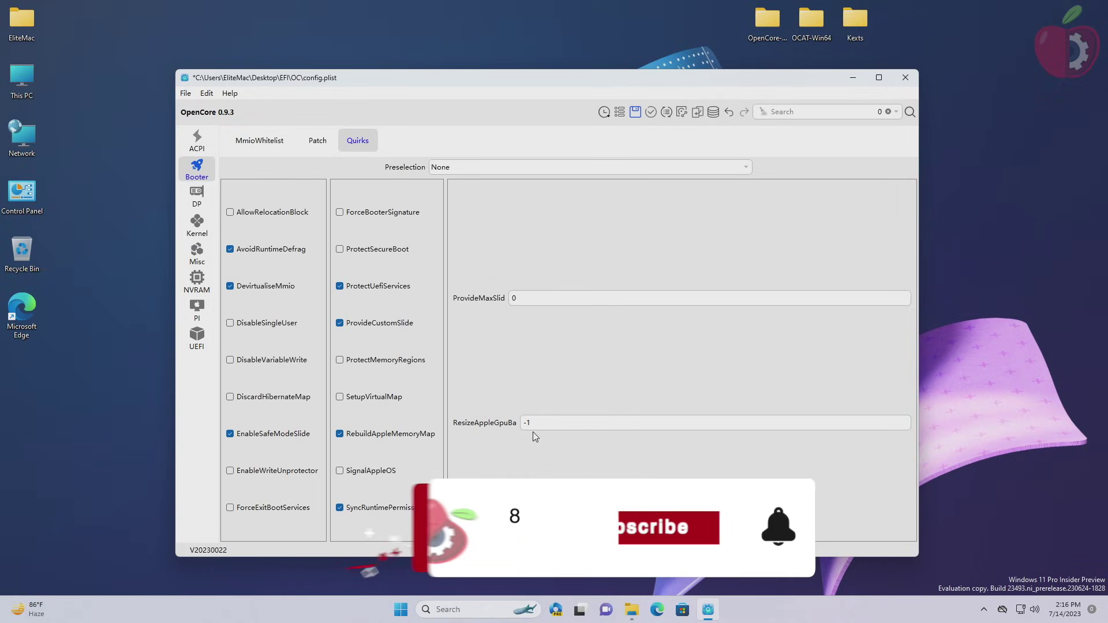
Step: Remove the DeviceProperties PCI entry with its layout-id and all 16 Kernel Add kexts
left_click(202, 211)
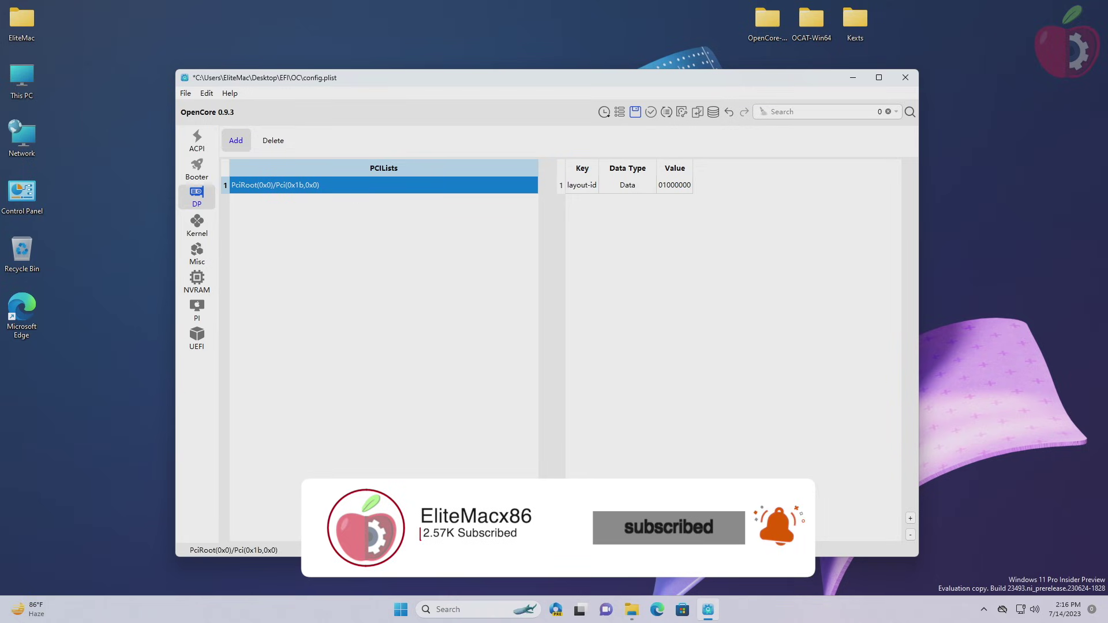
left_click(548, 518)
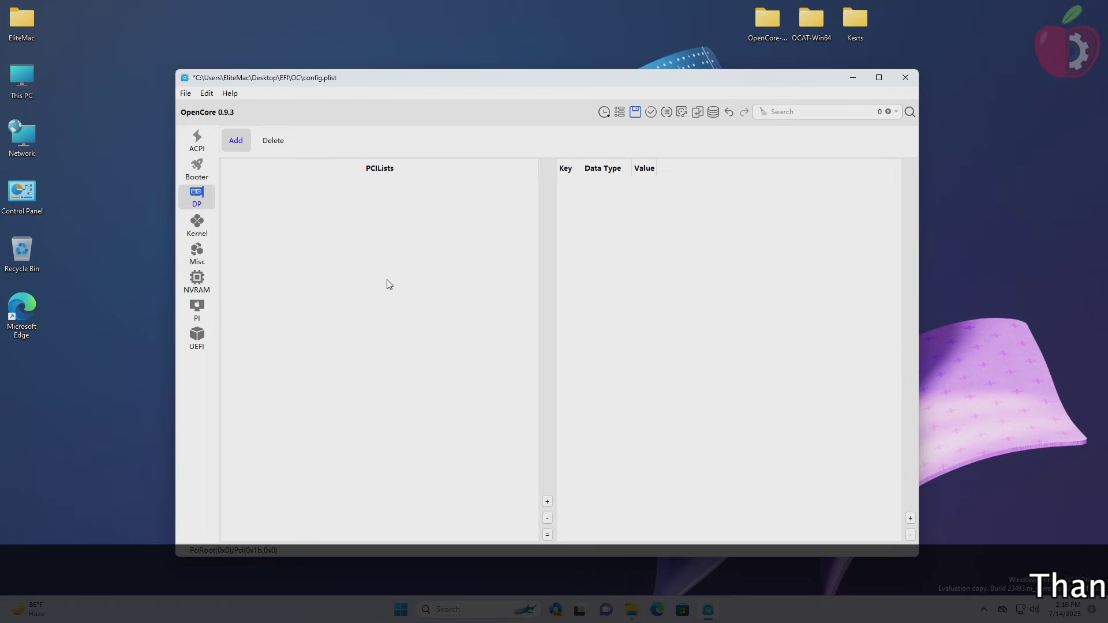
left_click(196, 225)
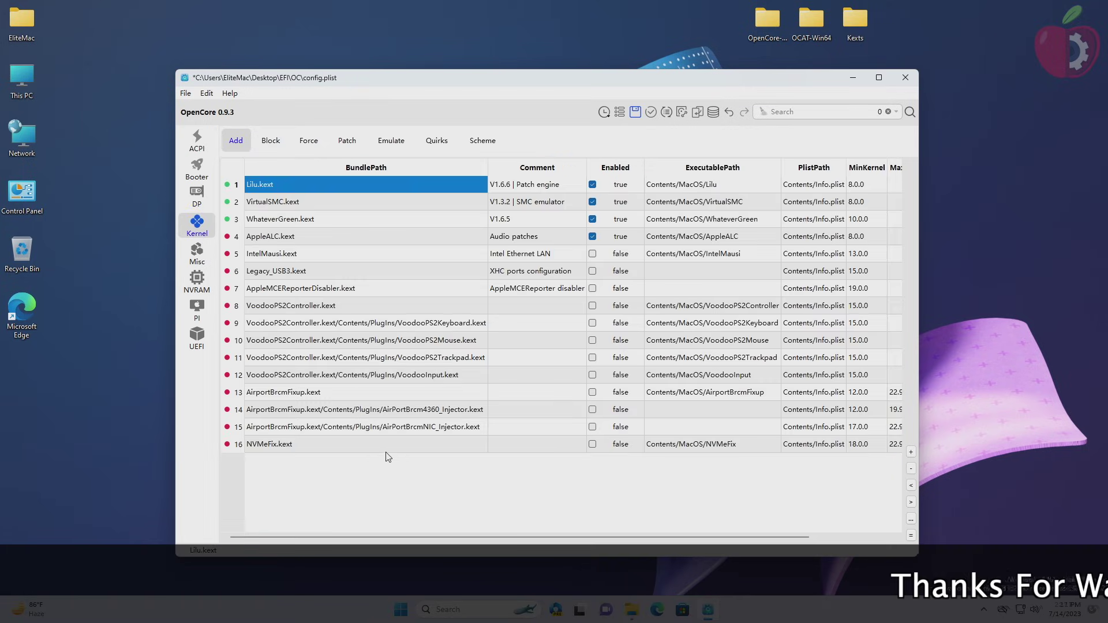
key("ctrl+a")
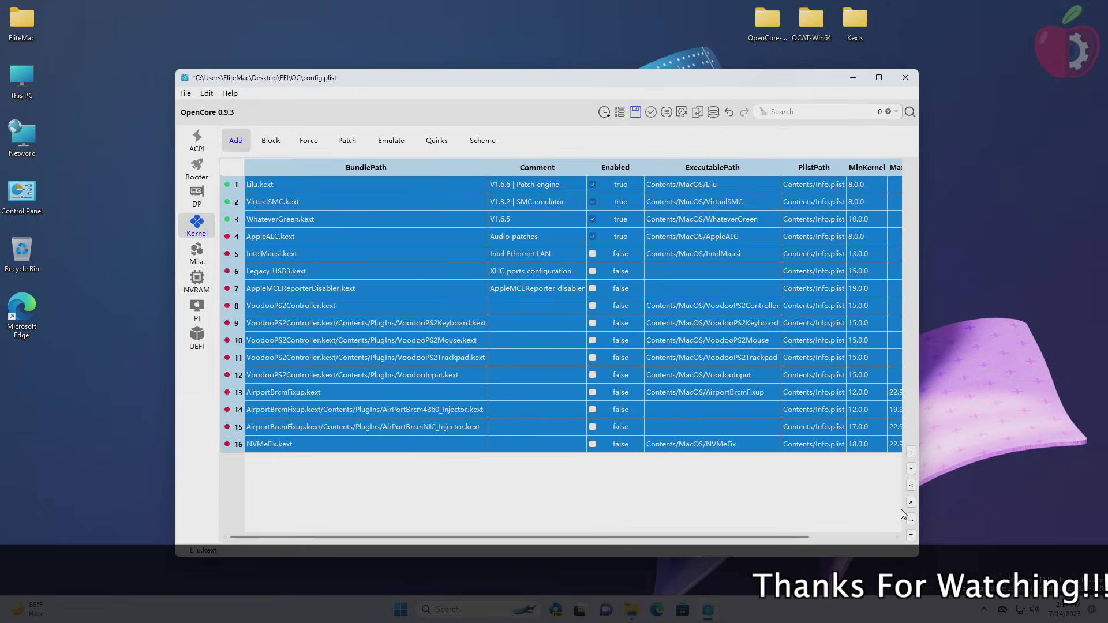
left_click(911, 469)
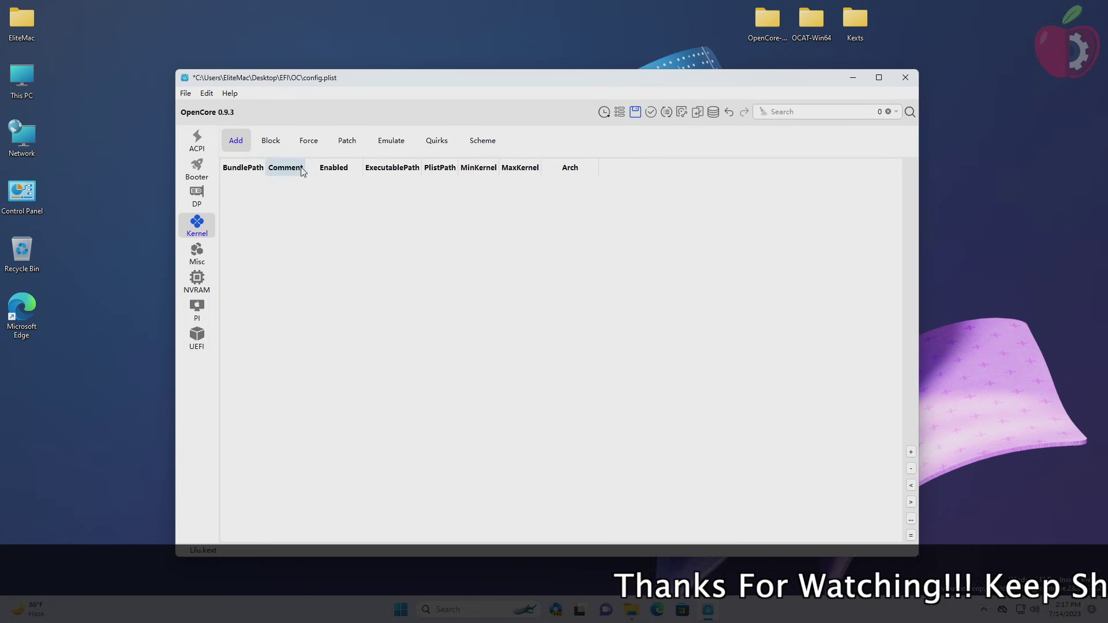
Step: Delete the single Kernel Block and Force entries and all ten kernel patches
left_click(271, 140)
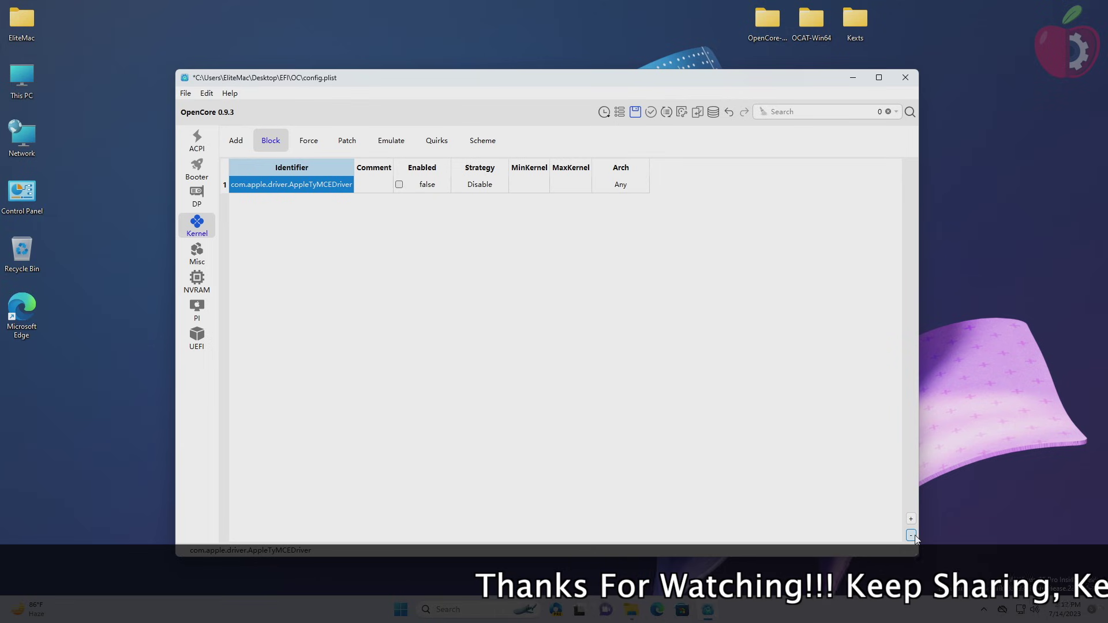
left_click(911, 535)
left_click(309, 141)
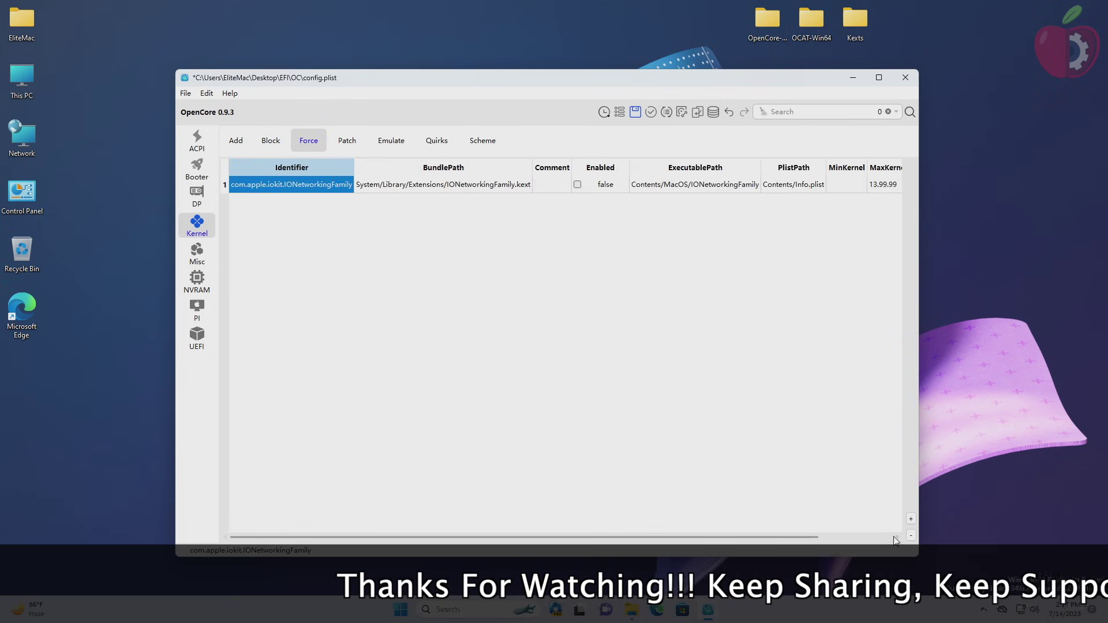
left_click(911, 535)
left_click(347, 141)
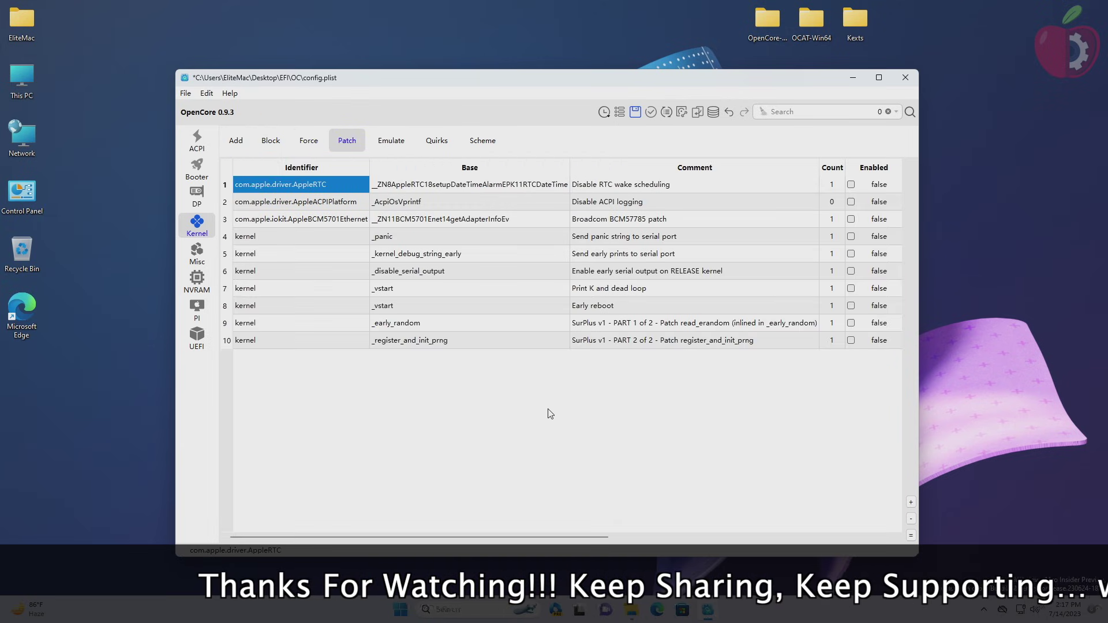
key("ctrl+a")
left_click(911, 519)
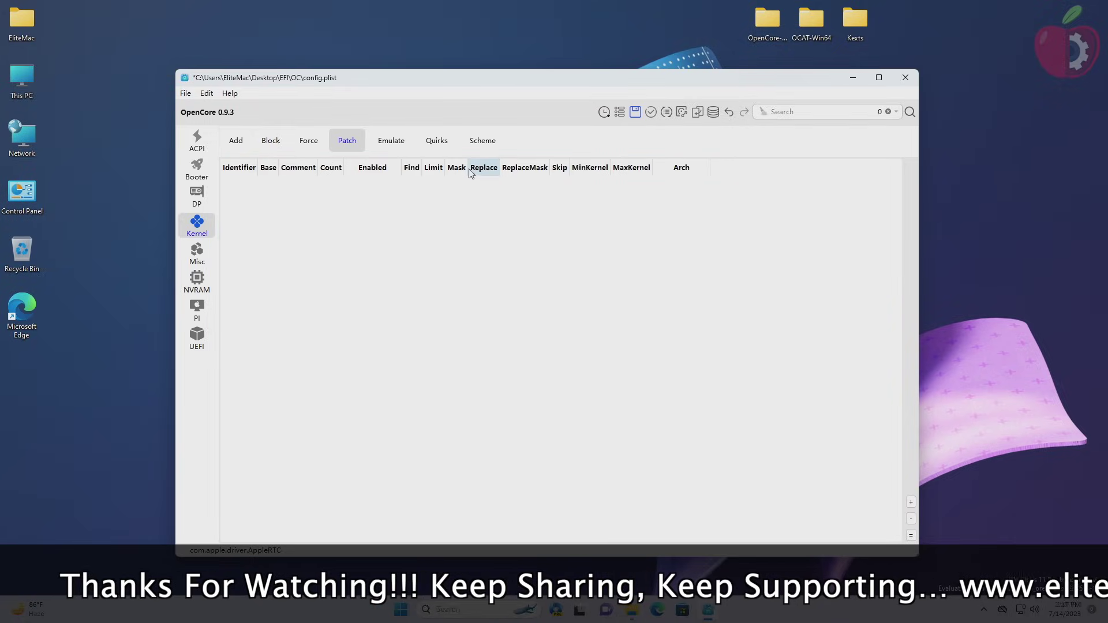
left_click(393, 143)
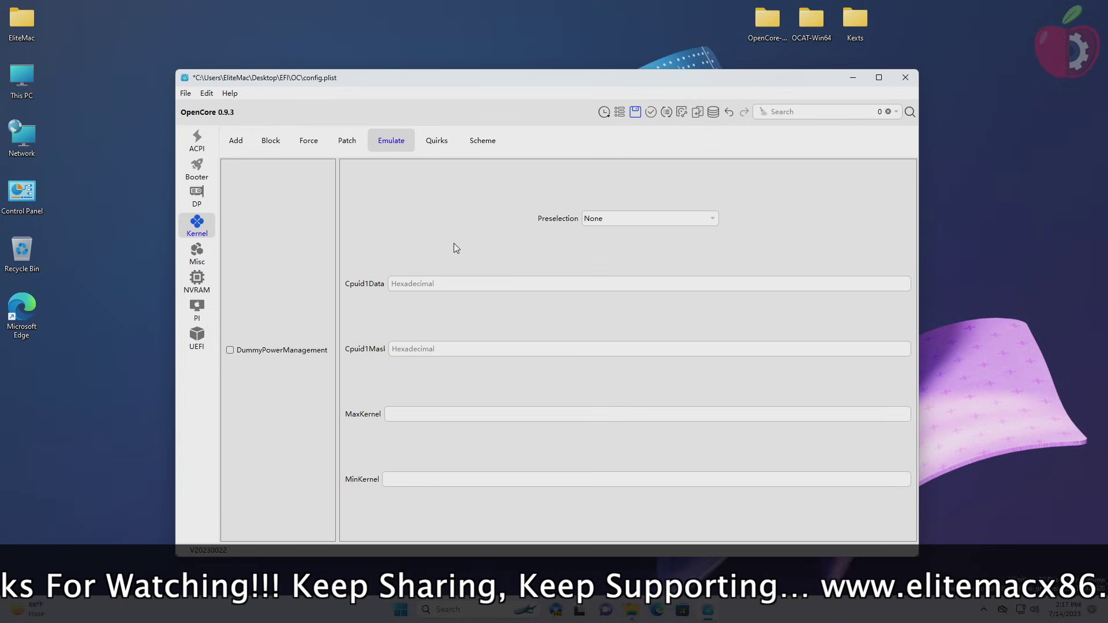
left_click(437, 141)
left_click(482, 141)
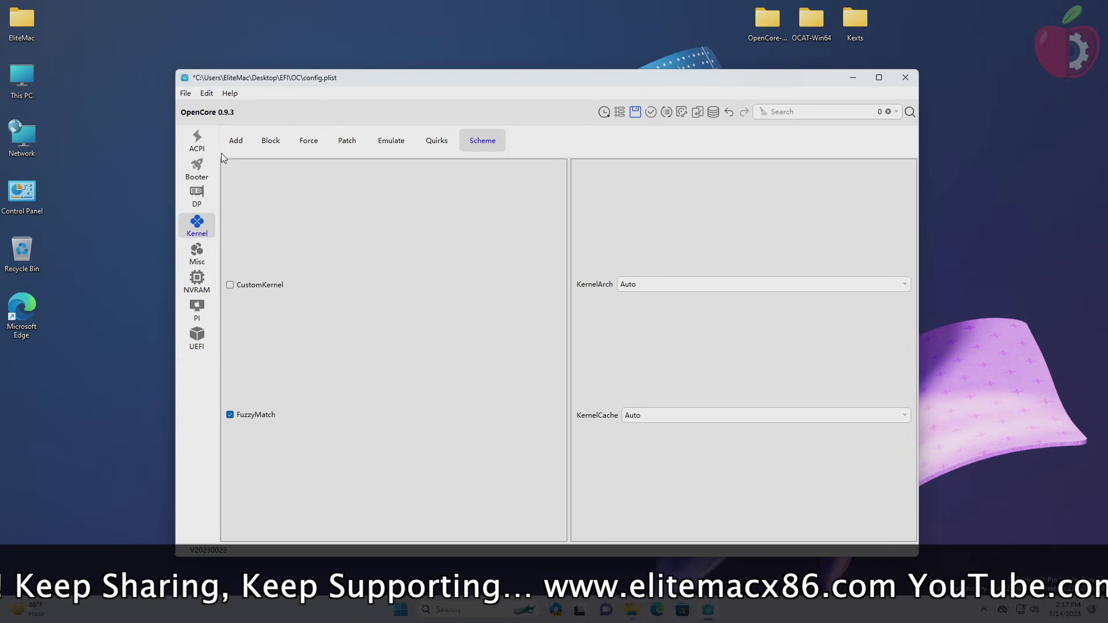
Step: Add Lilu.kext, VirtualSMC.kext and WhateverGreen.kext from EFI\OC\Kexts to Kernel Add
left_click(235, 140)
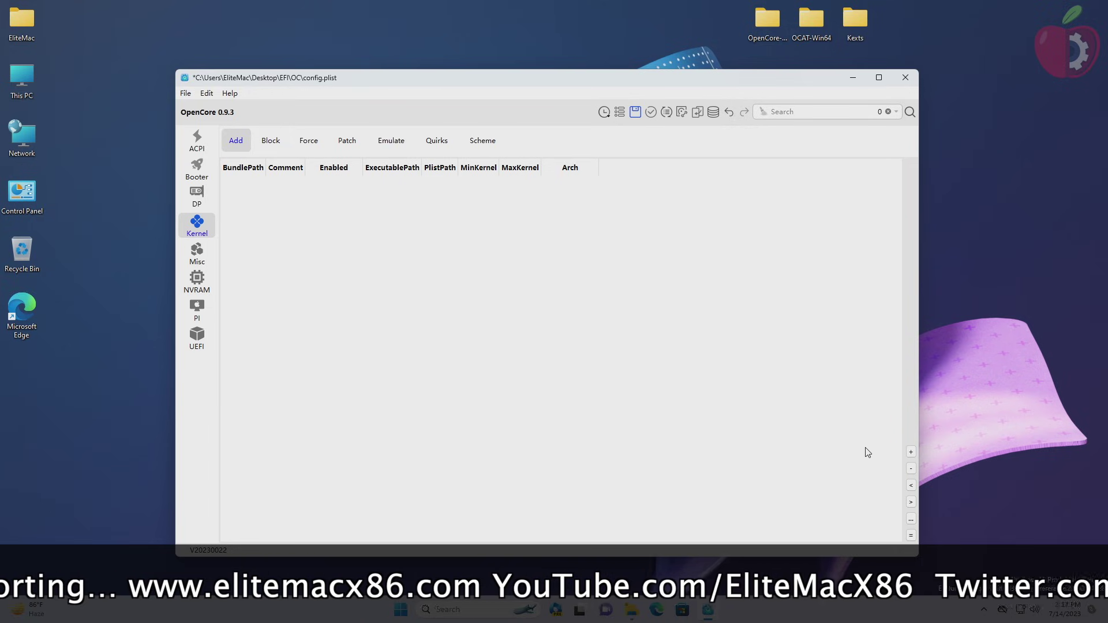
left_click(911, 452)
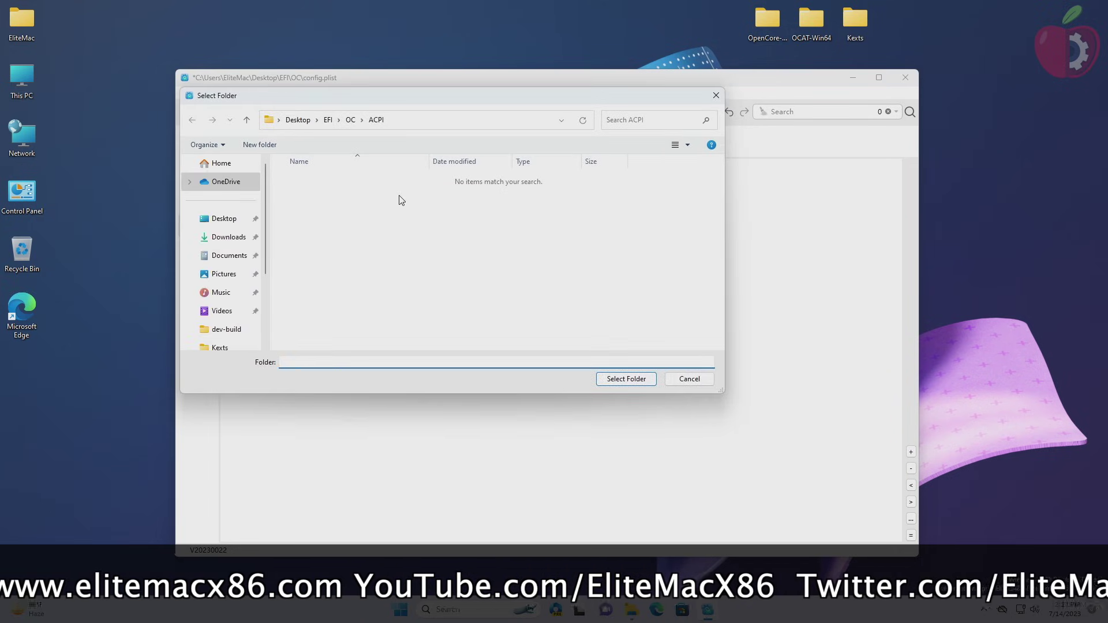
left_click(351, 119)
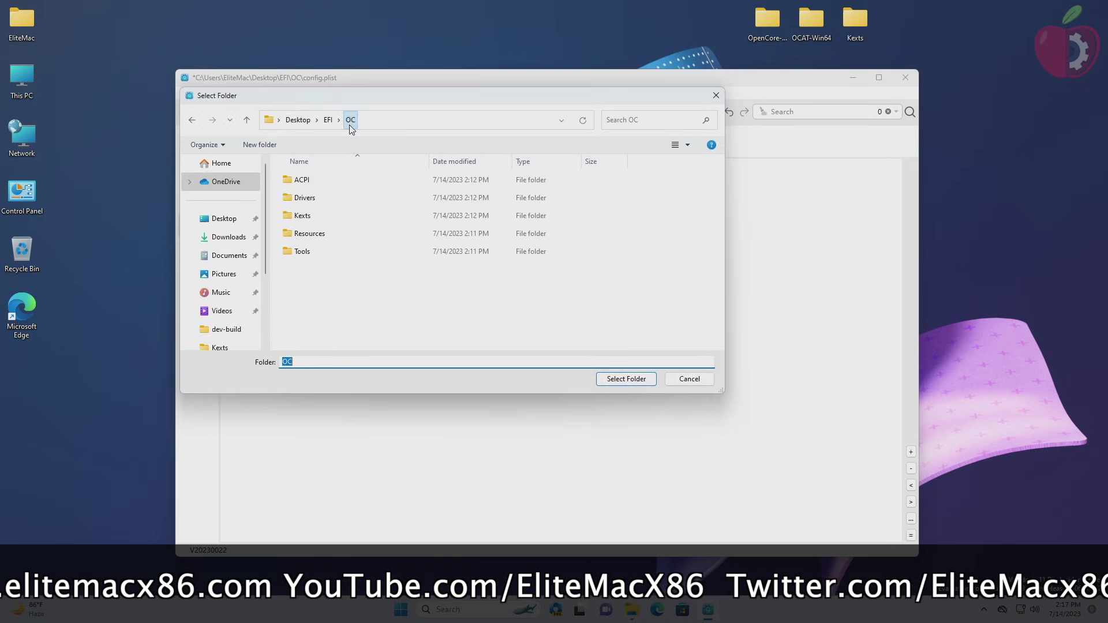
double_click(337, 217)
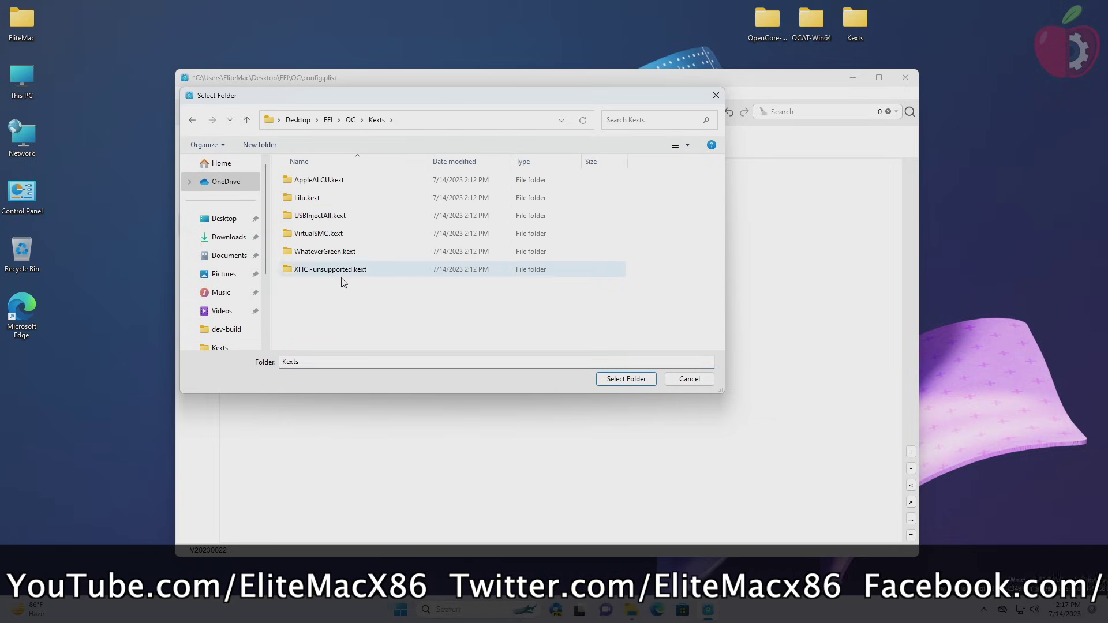
left_click(354, 195)
left_click(615, 381)
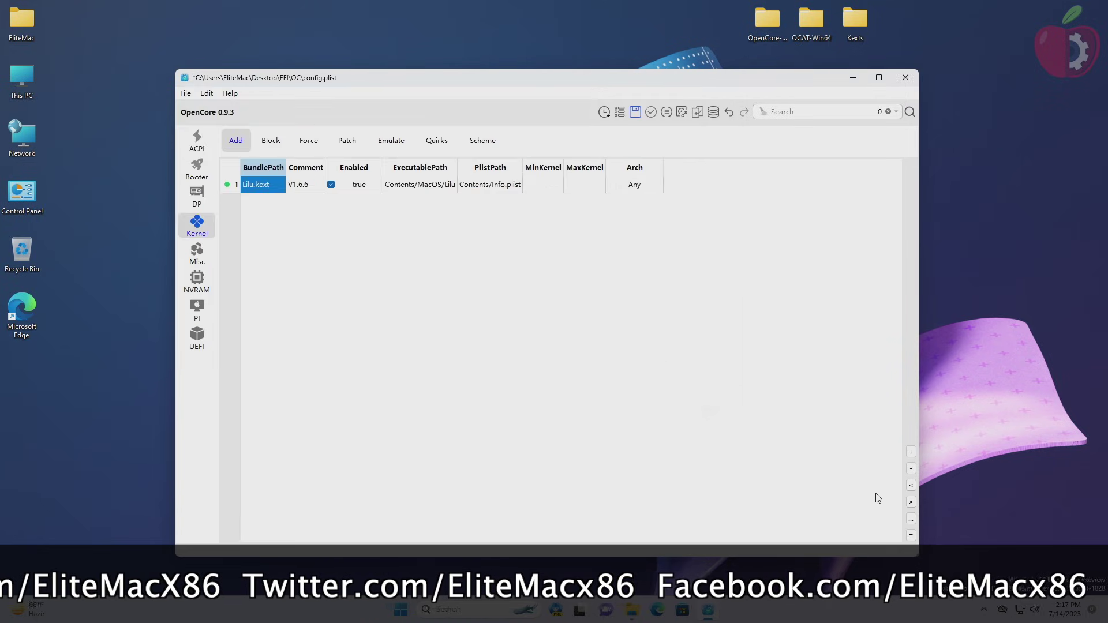
left_click(911, 451)
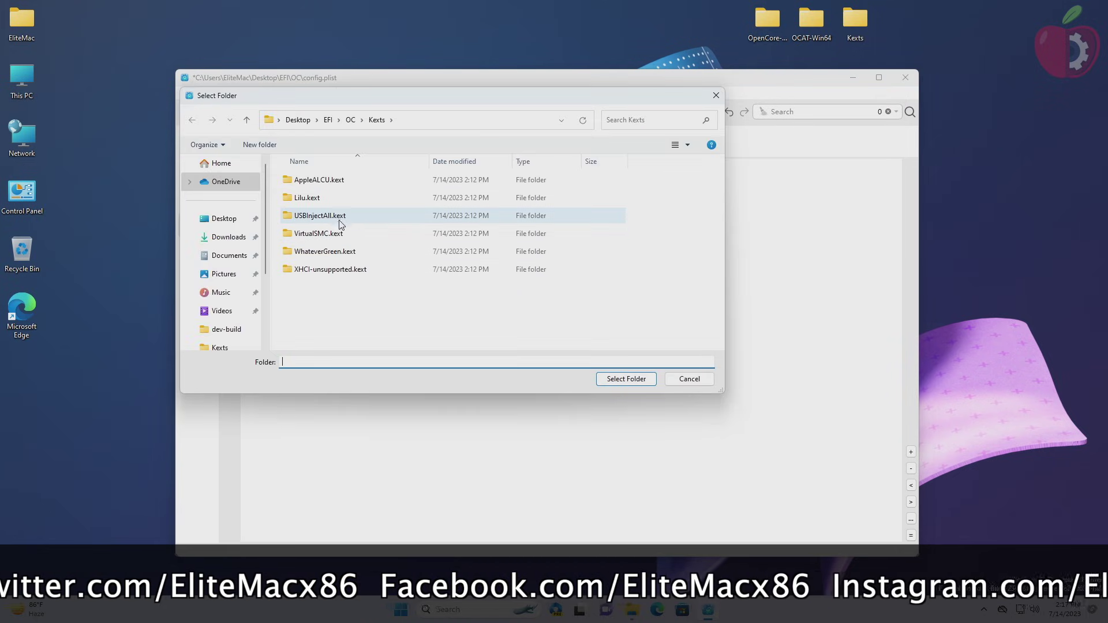
left_click(340, 233)
left_click(630, 381)
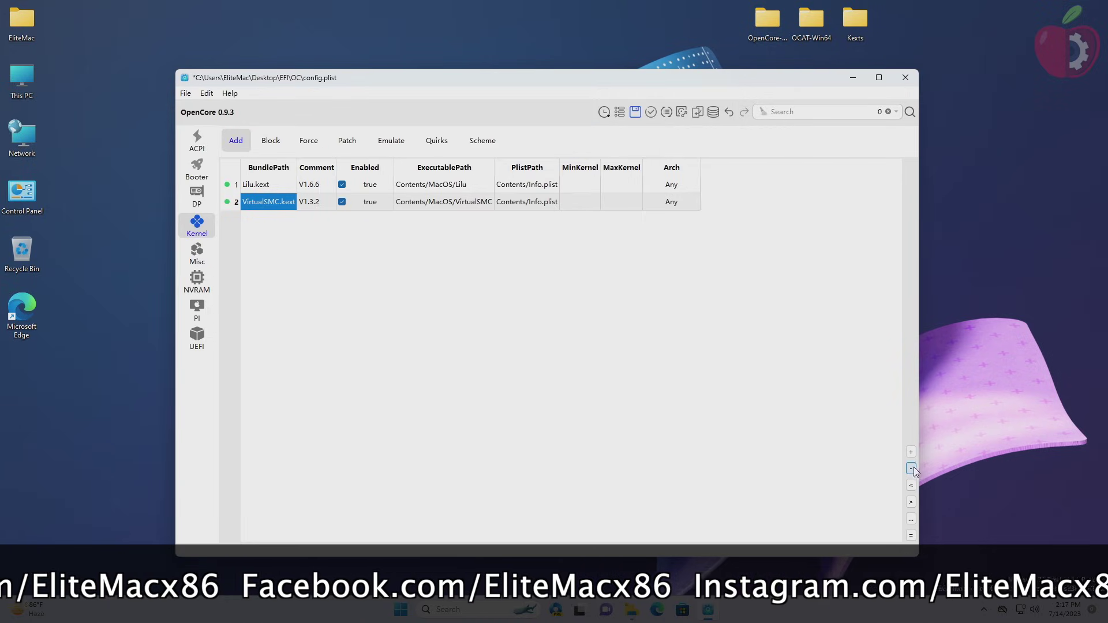
left_click(911, 452)
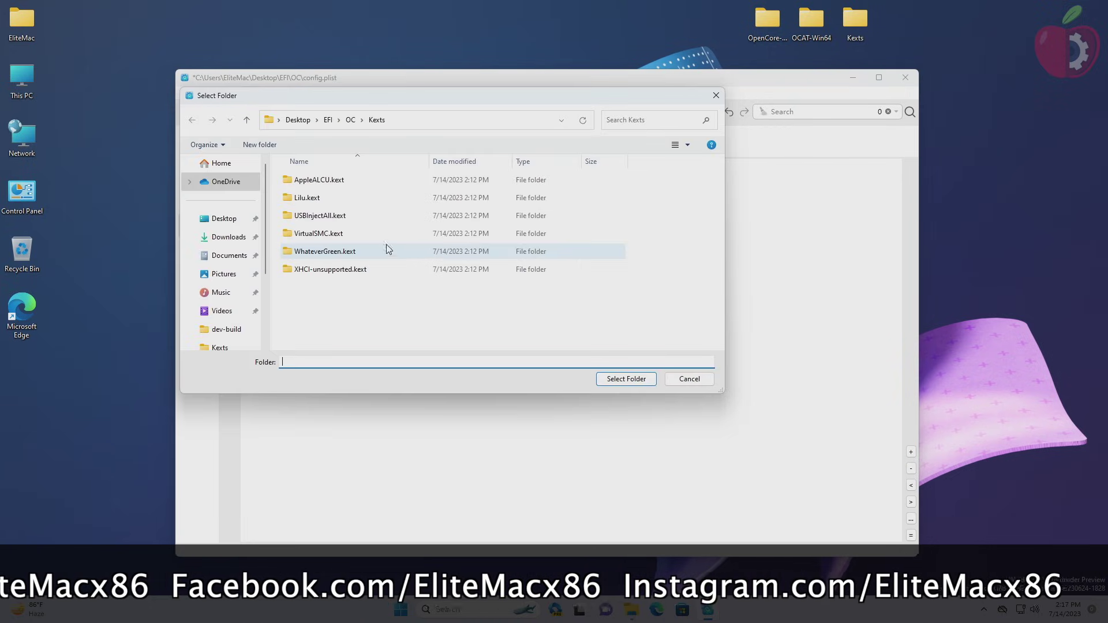
left_click(349, 253)
left_click(609, 382)
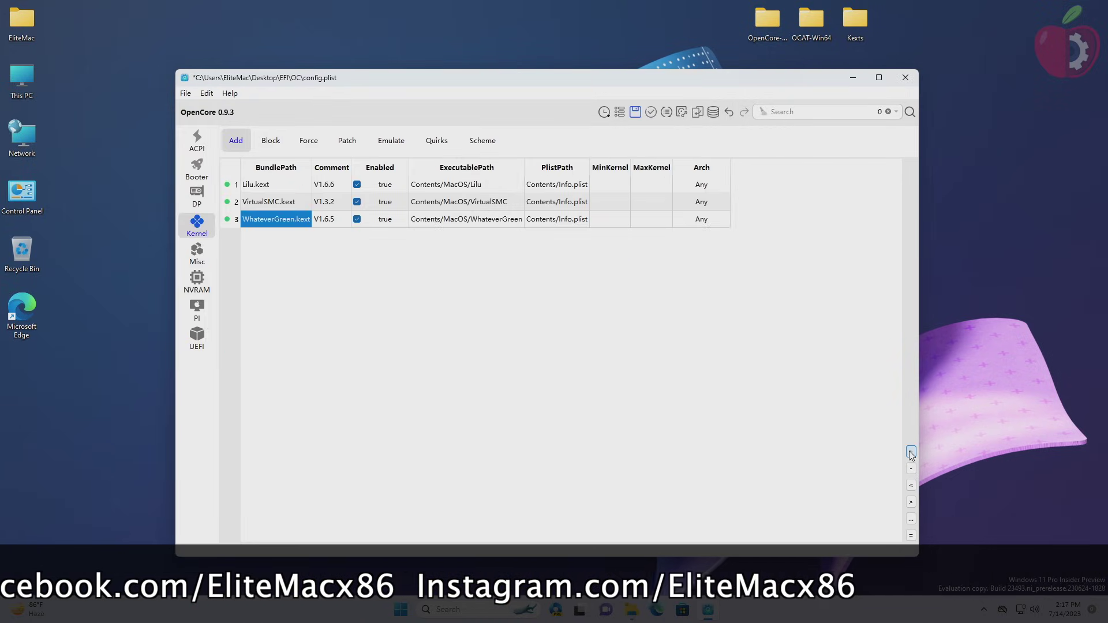
Step: Add AppleALCU.kext, XHCI-unsupported.kext and USBInjectAll.kext to Kernel Add
left_click(911, 451)
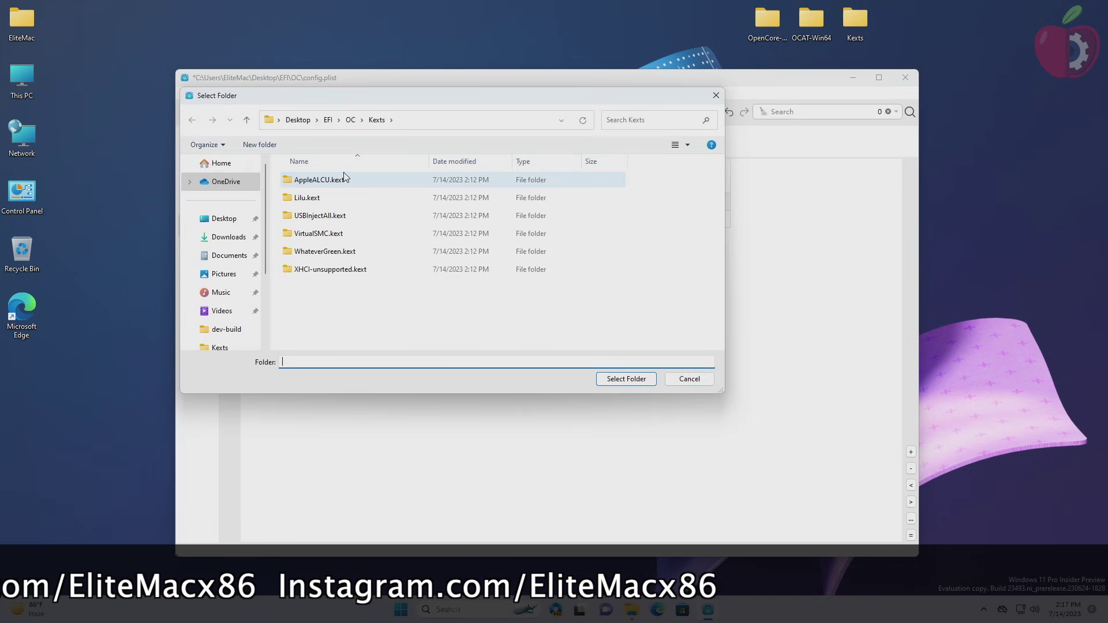
left_click(347, 180)
left_click(622, 381)
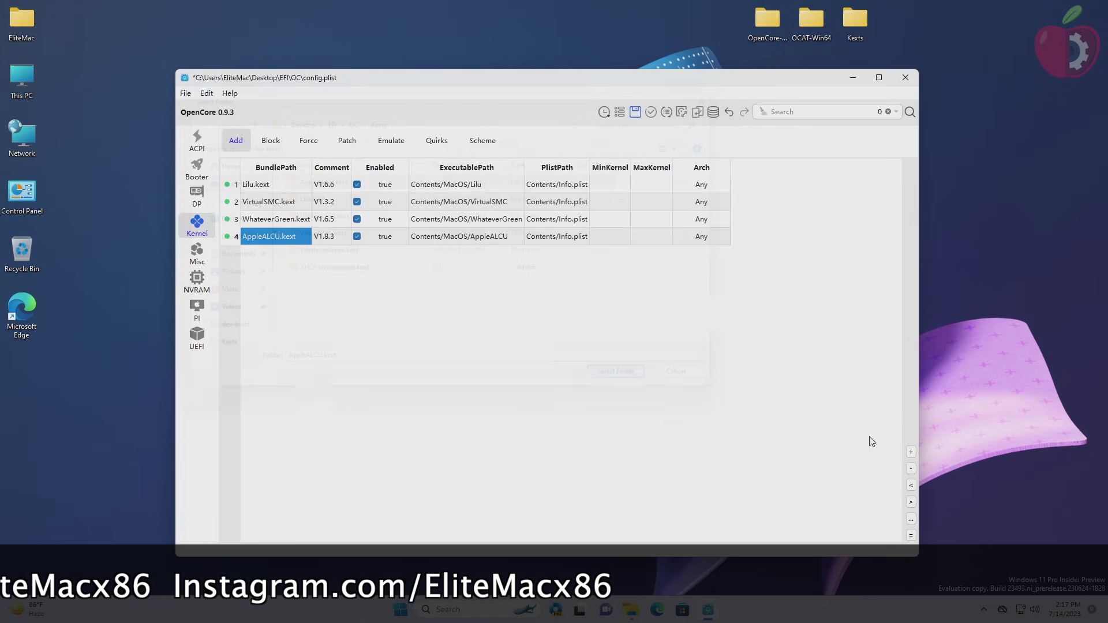
left_click(910, 452)
left_click(330, 269)
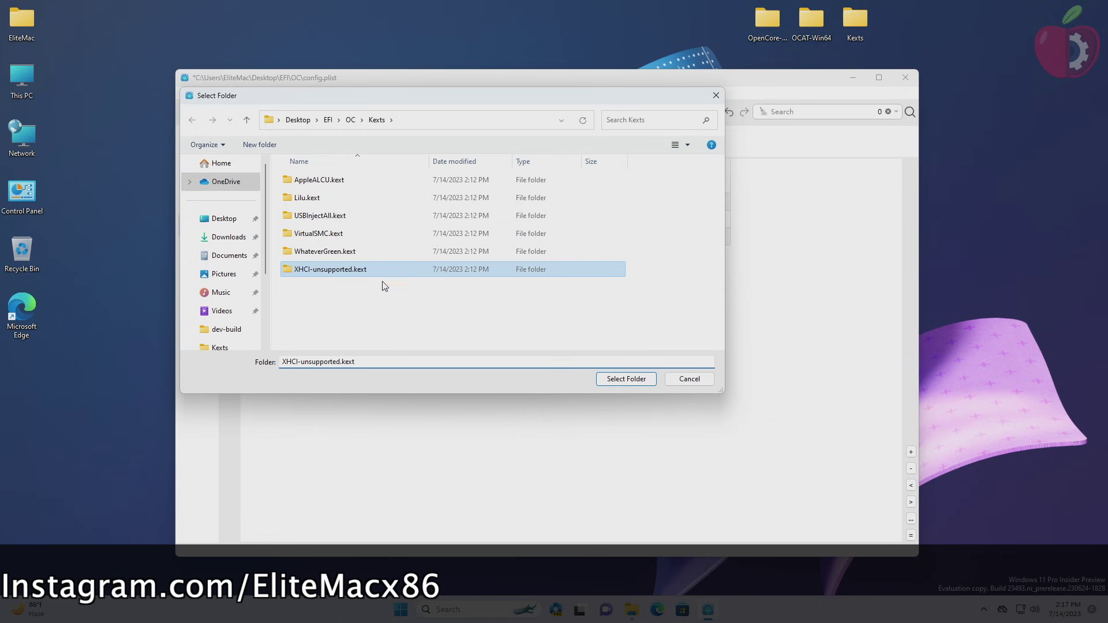
left_click(640, 382)
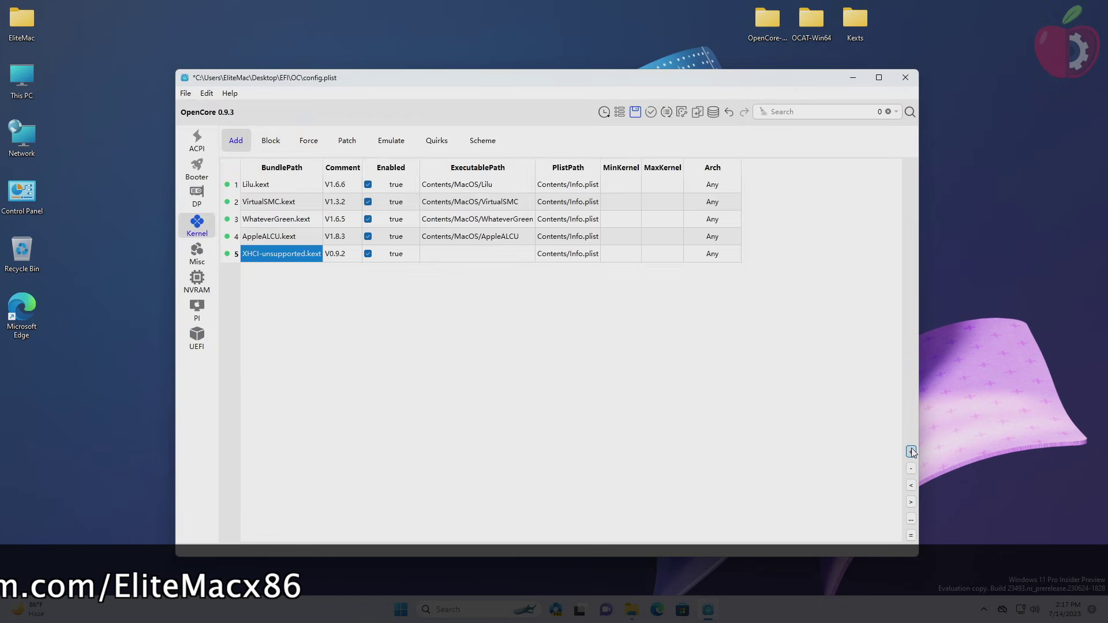
left_click(911, 452)
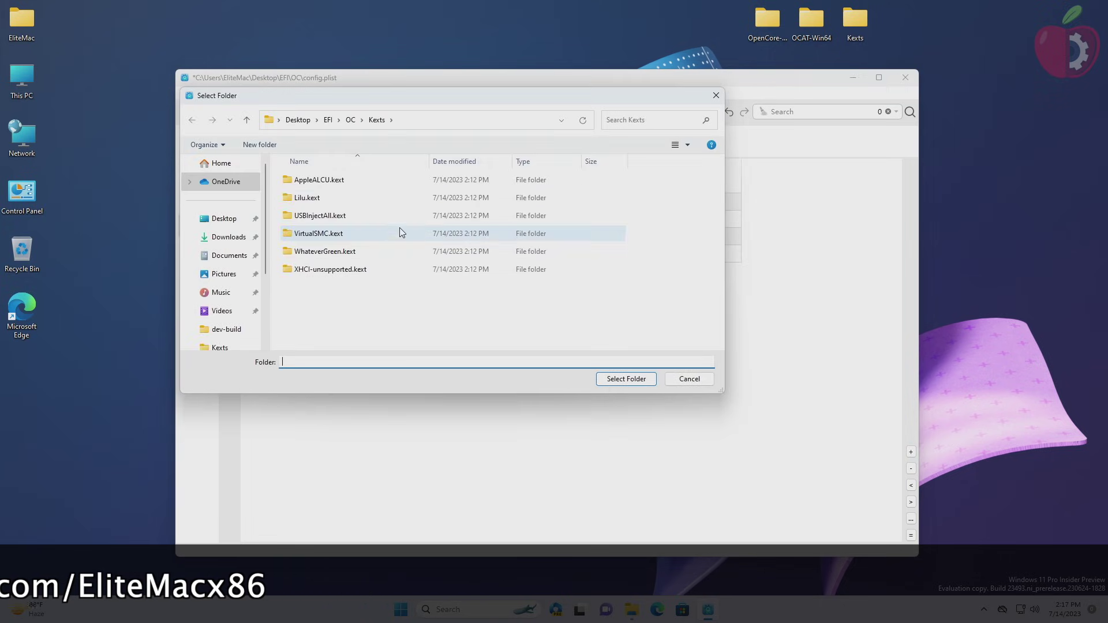
left_click(326, 219)
left_click(635, 379)
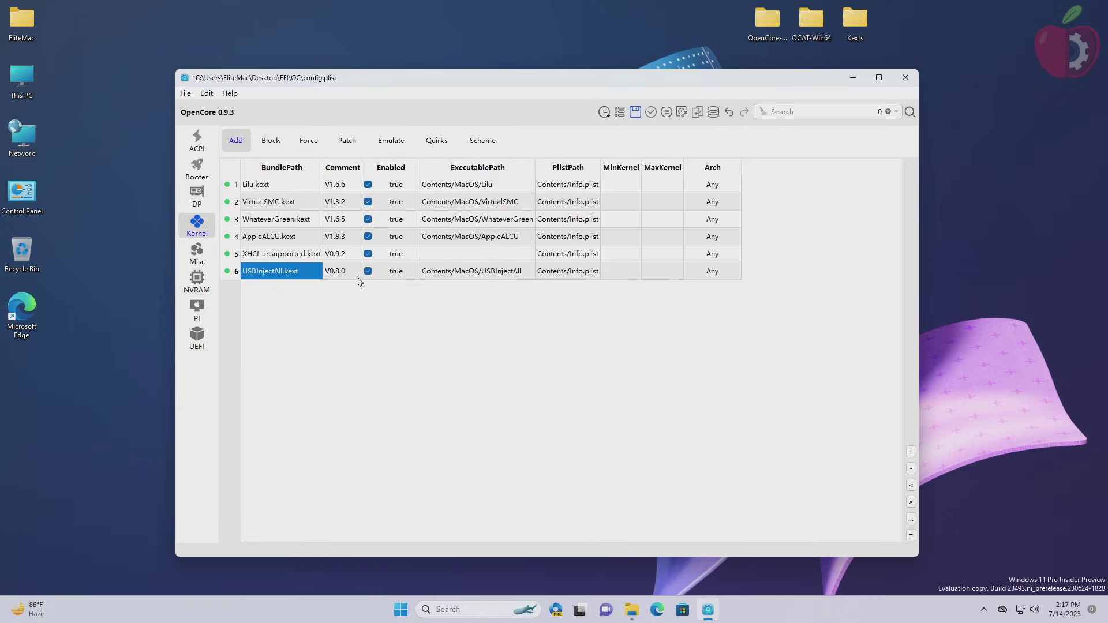
Step: Check the Kernel Emulate preselection dropdown and keep it set to None
left_click(398, 143)
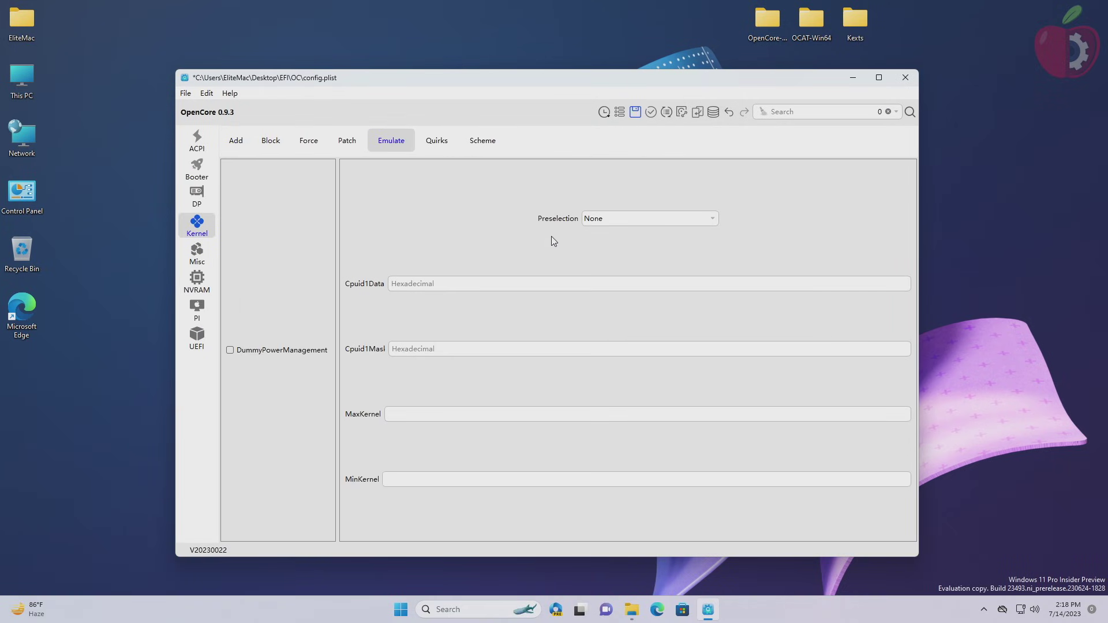
left_click(655, 220)
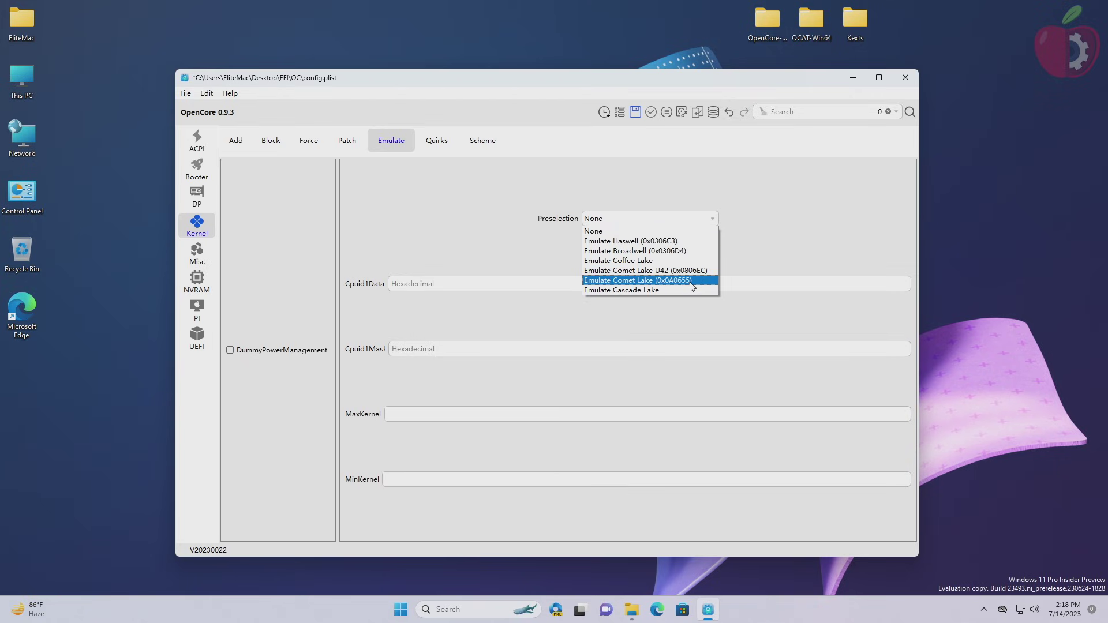
left_click(763, 251)
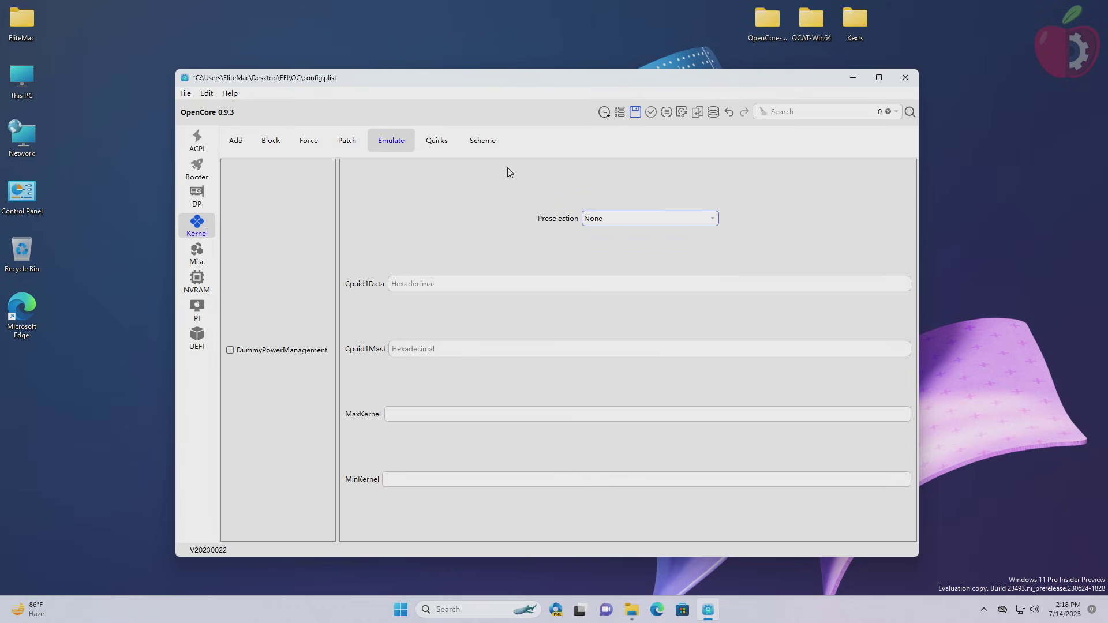
left_click(453, 147)
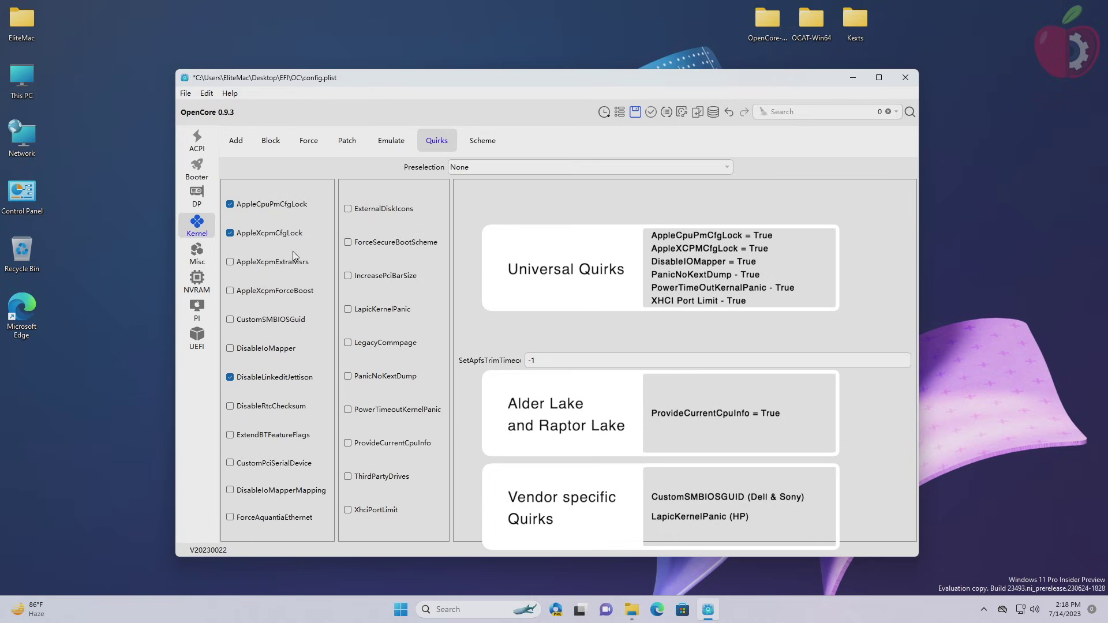
Step: Enable the DisableIoMapper, PanicNoKextDump and XhciPortLimit kernel quirks
left_click(283, 351)
left_click(399, 378)
left_click(381, 512)
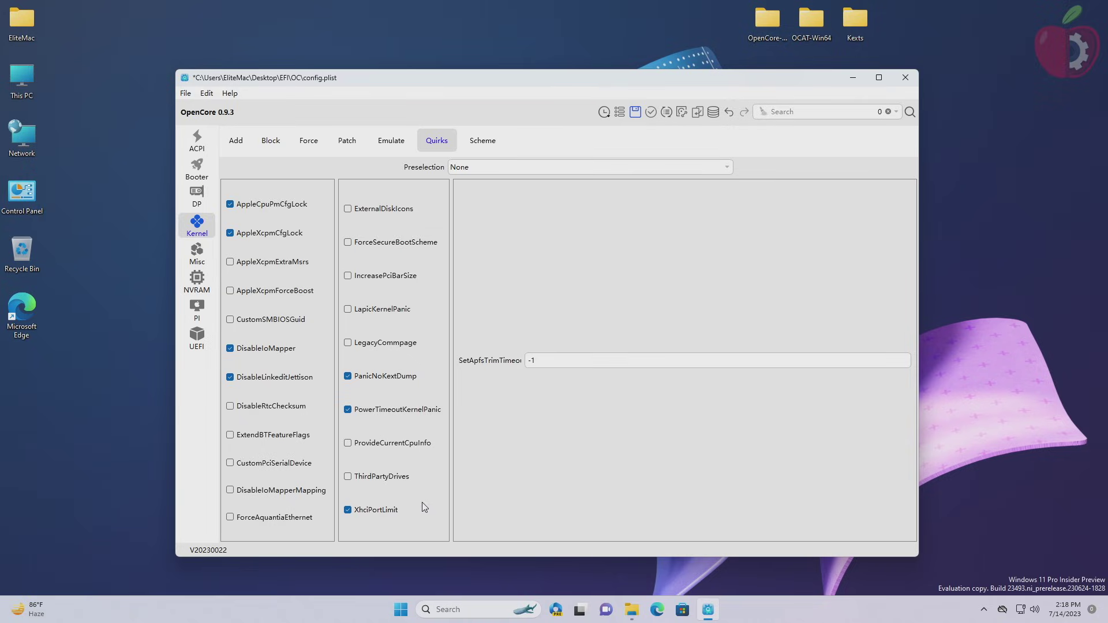
Step: Review Misc Debug, Security, BlessOverride and Entries, then delete all three Misc Tools entries
left_click(195, 254)
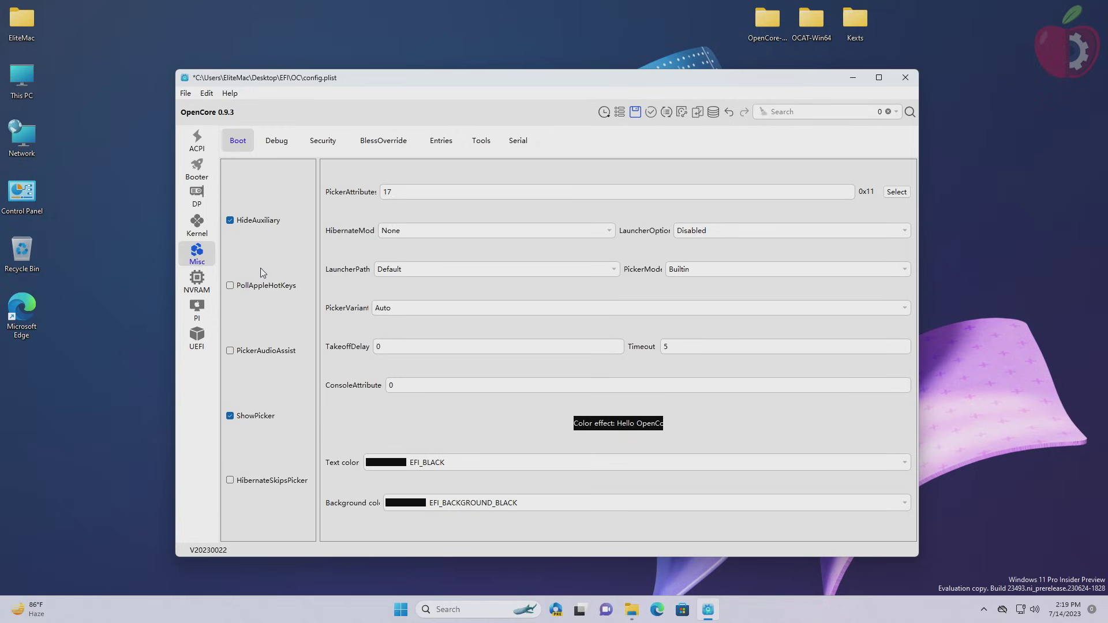
left_click(274, 142)
left_click(338, 140)
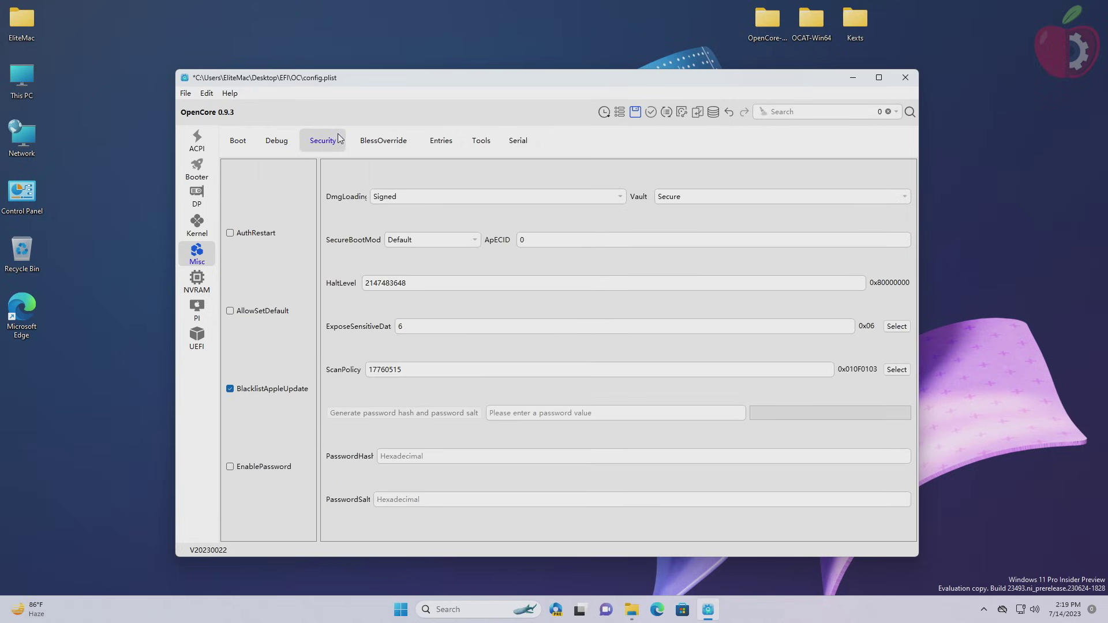
left_click(377, 142)
left_click(441, 141)
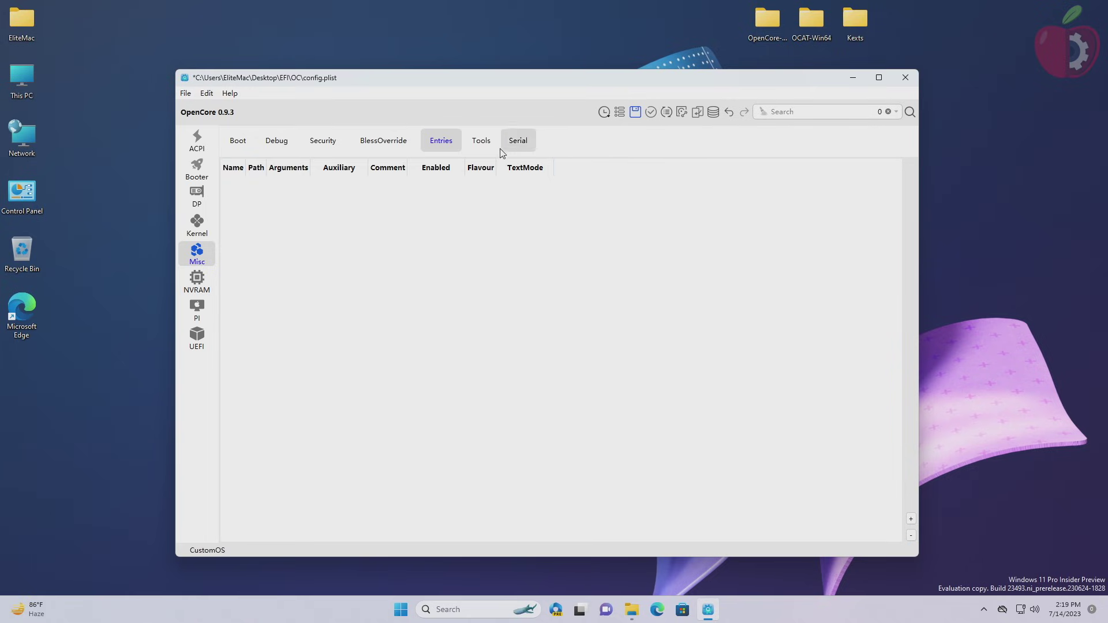
left_click(481, 141)
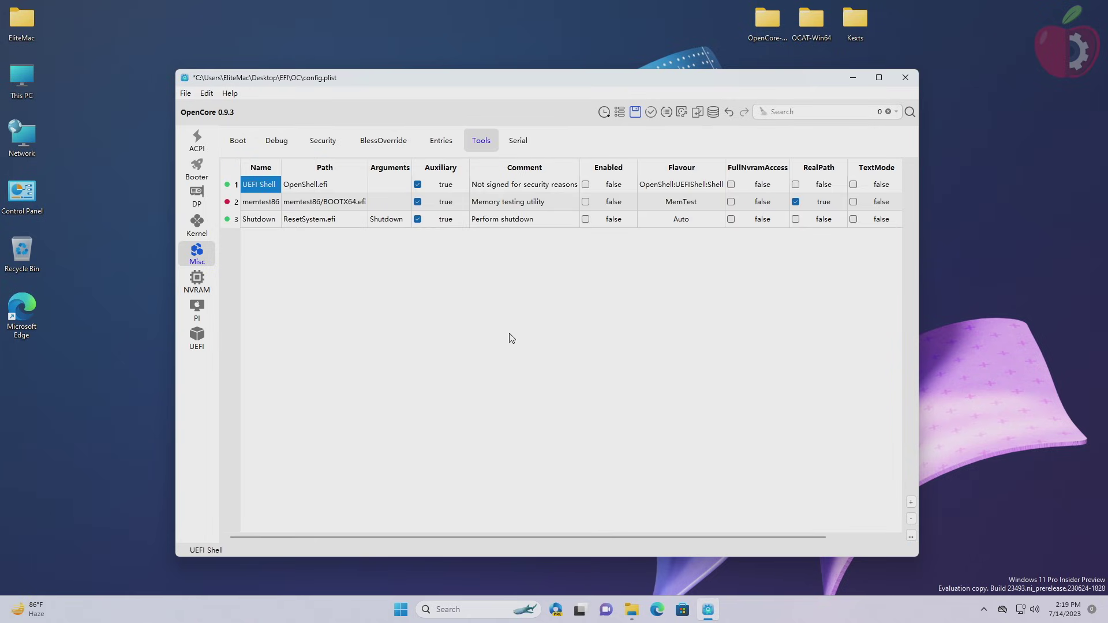
key("ctrl+a")
left_click(911, 518)
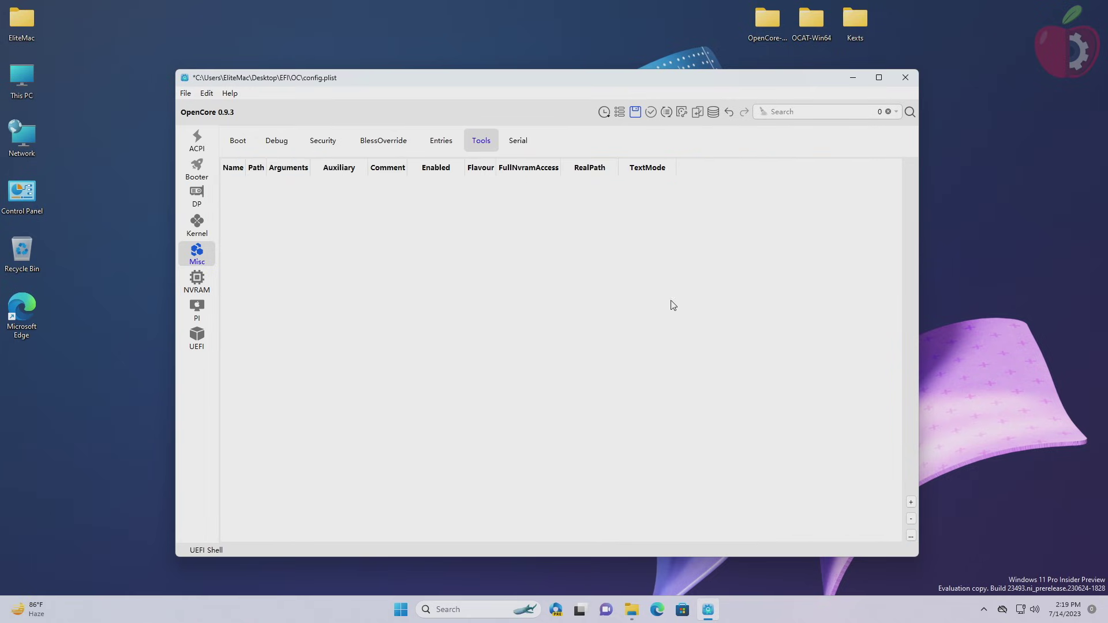
left_click(519, 141)
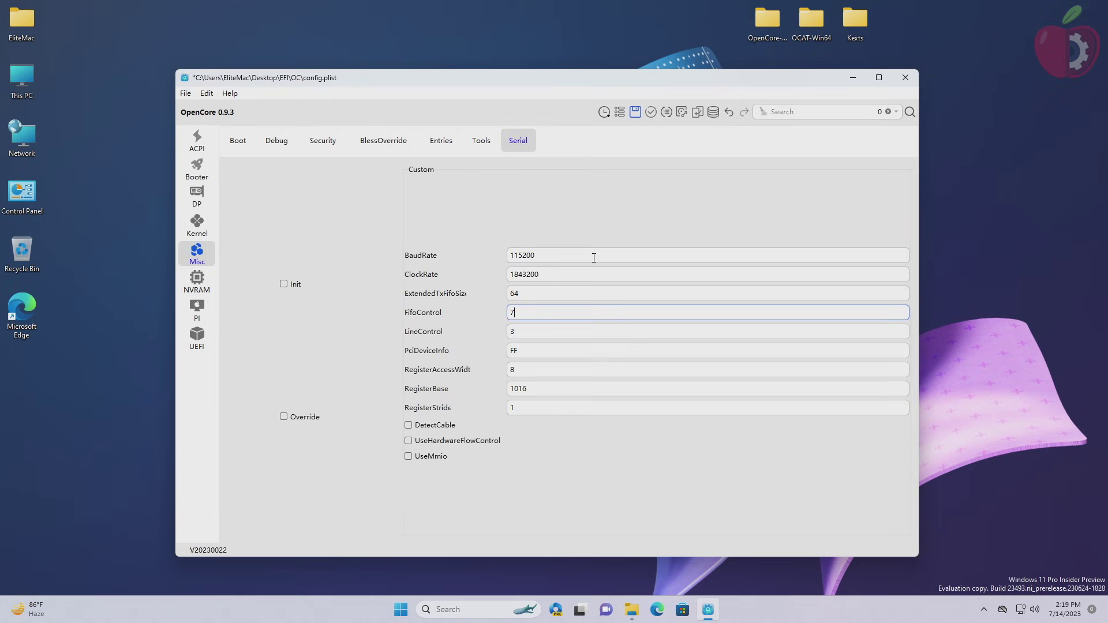
Step: Turn off HideAuxiliary in Misc Boot and turn on ApplePanic in Misc Debug
left_click(247, 139)
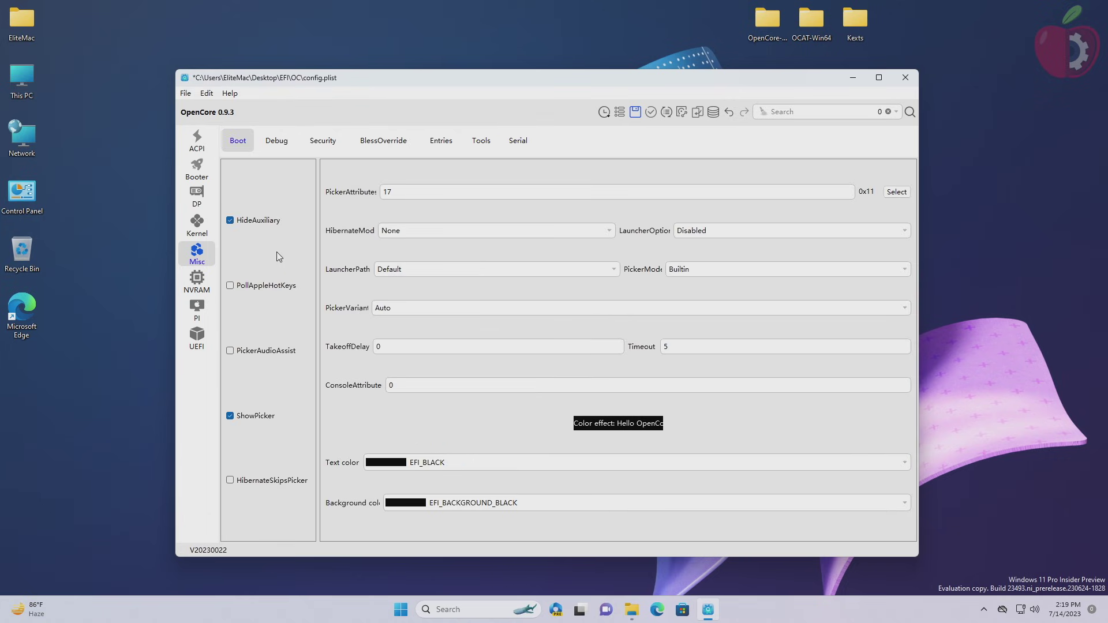
left_click(256, 220)
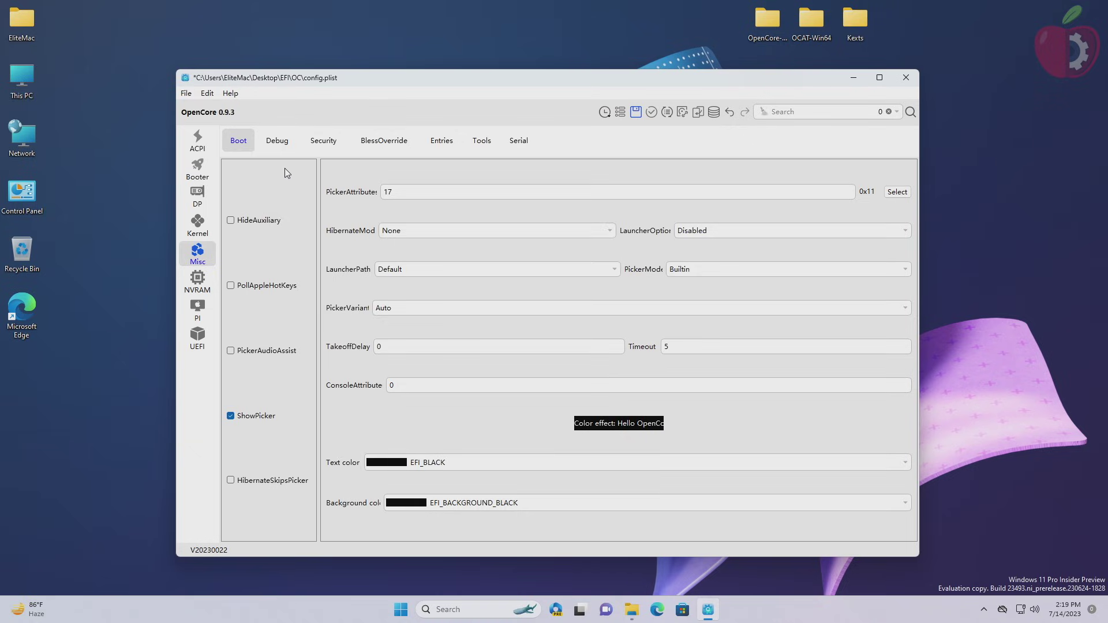
left_click(277, 141)
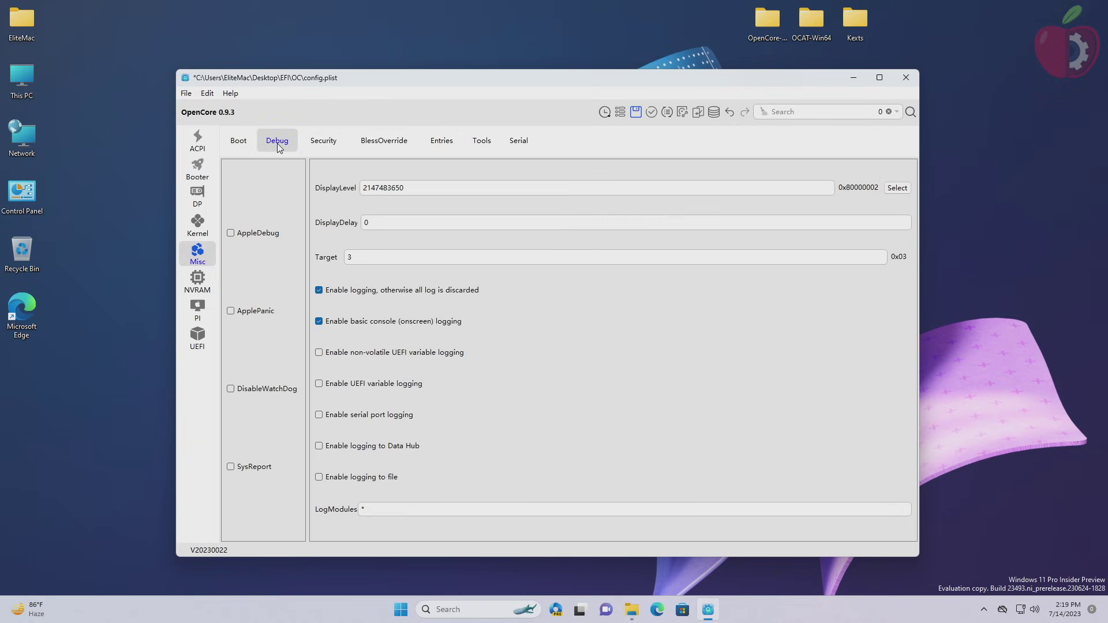
left_click(267, 314)
Step: In Misc Security, set Vault to Optional, ScanPolicy to 0, and enable AllowSetDefault
left_click(333, 143)
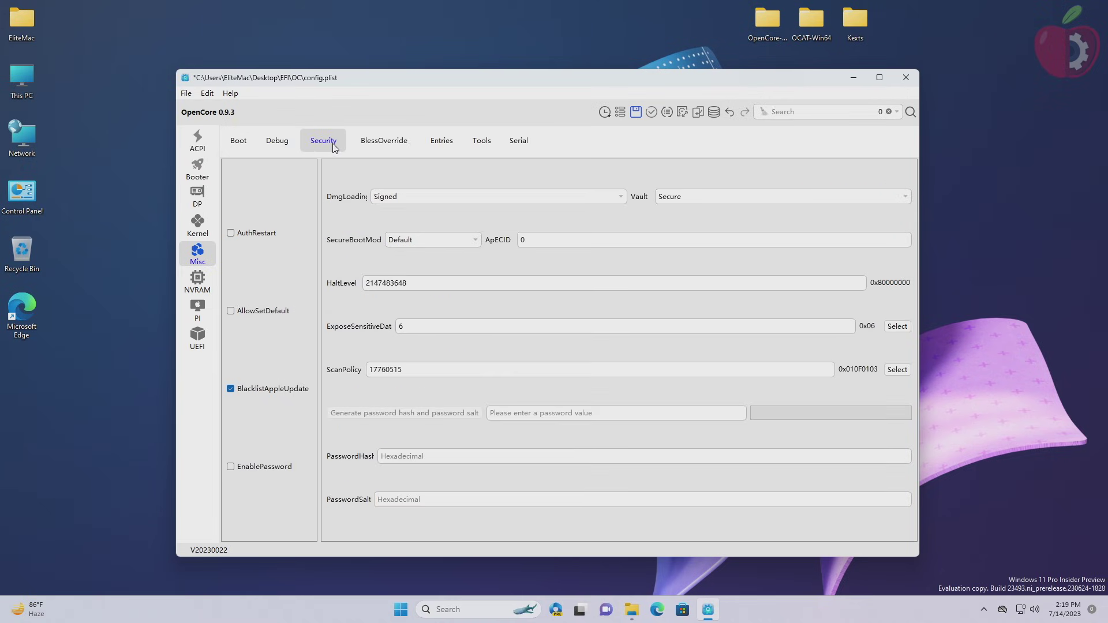
left_click(907, 197)
left_click(777, 210)
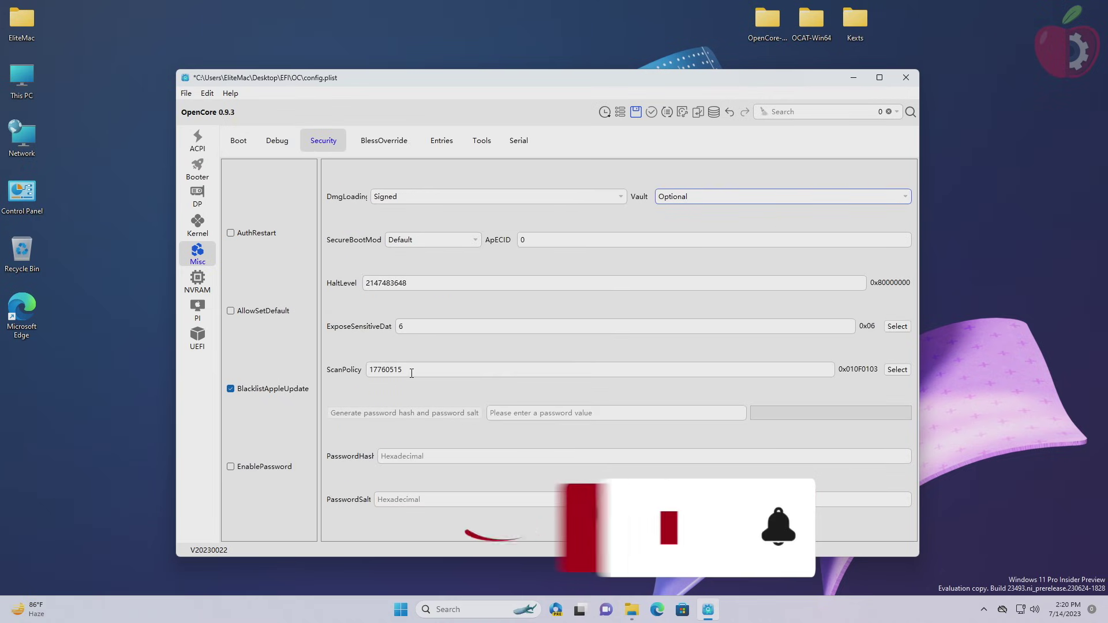
left_click_drag(407, 370, 358, 365)
type("0")
left_click(270, 313)
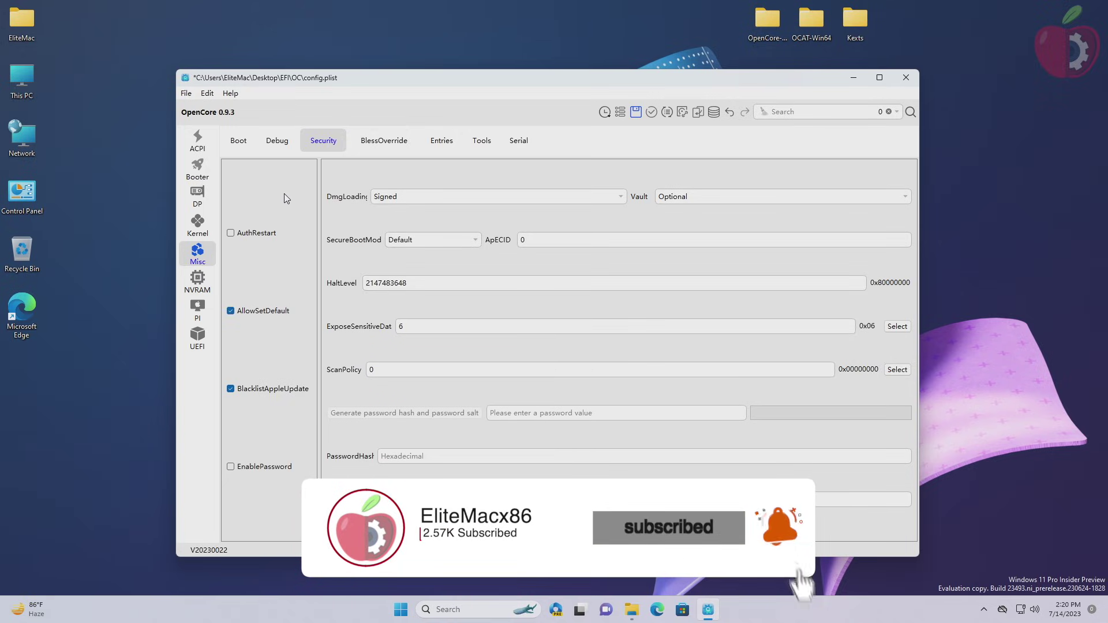
Step: Delete the #INFO key from the third NVRAM Add UUID group (7C436110)
left_click(205, 283)
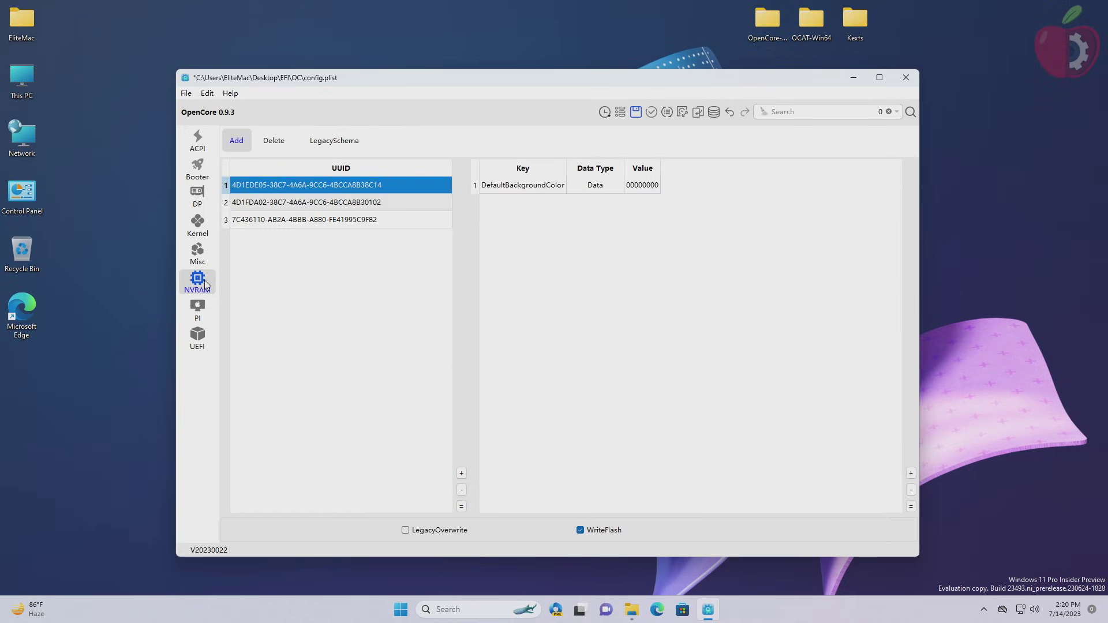
left_click(340, 220)
key("Tab")
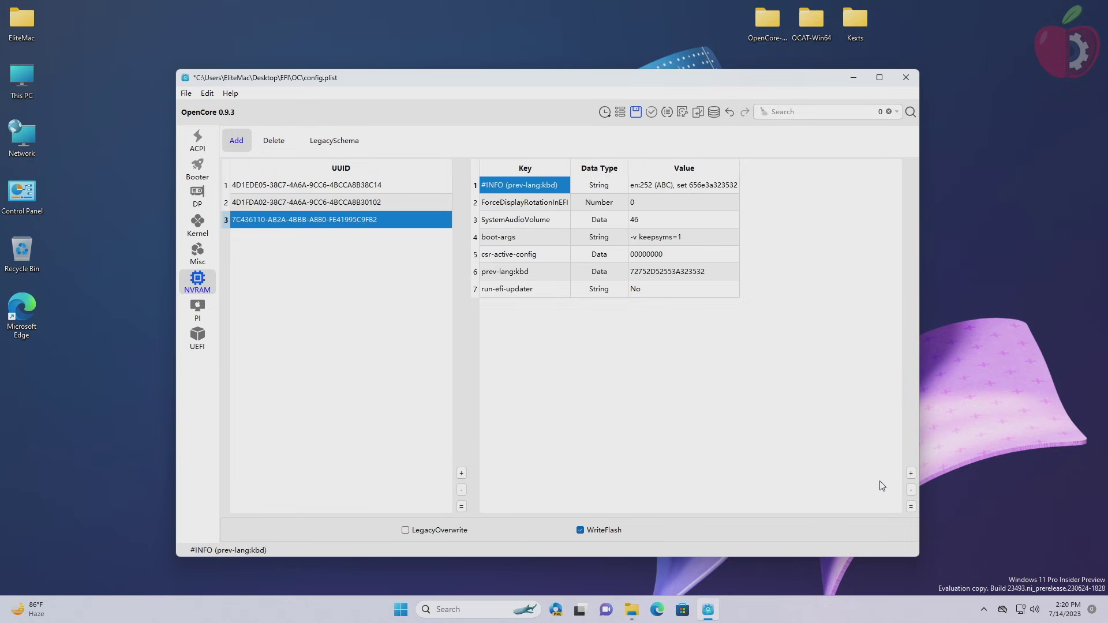
left_click(911, 490)
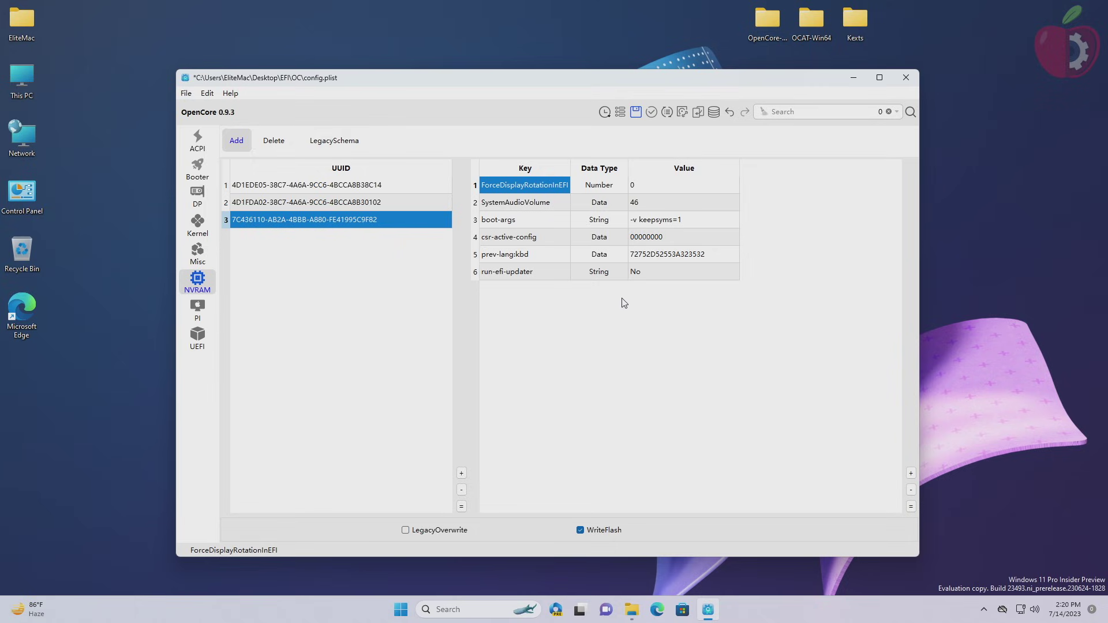
Step: Empty the prev-lang:kbd value
left_click(667, 254)
left_click(667, 255)
double_click(668, 254)
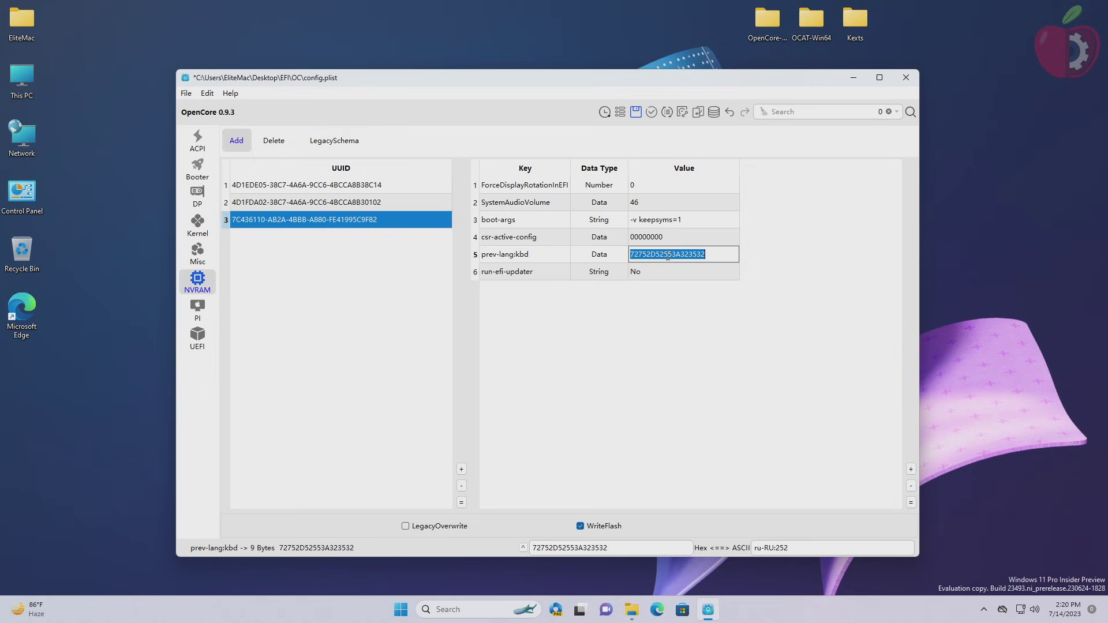
key("Delete")
key("Return")
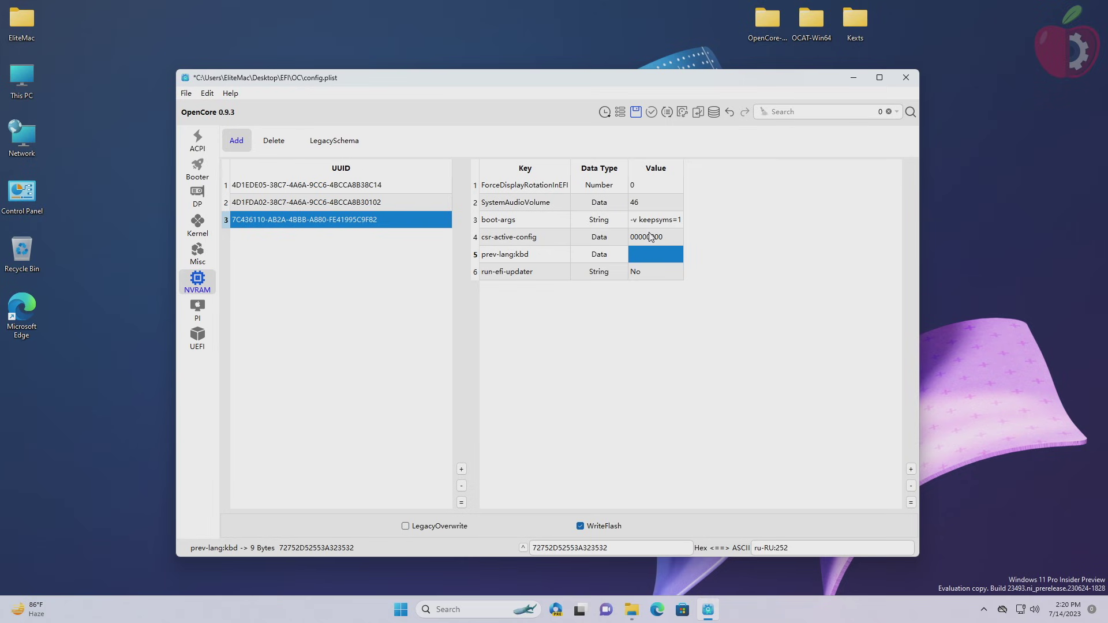
Step: Set csr-active-config to 67000000
left_click(652, 239)
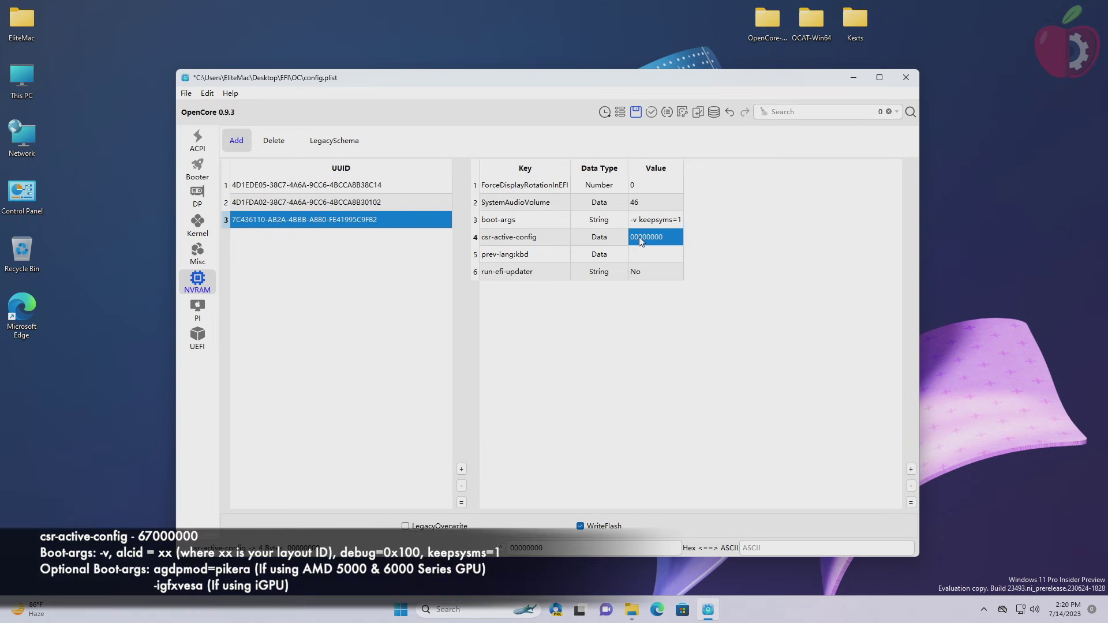
left_click(641, 238)
left_click(639, 237)
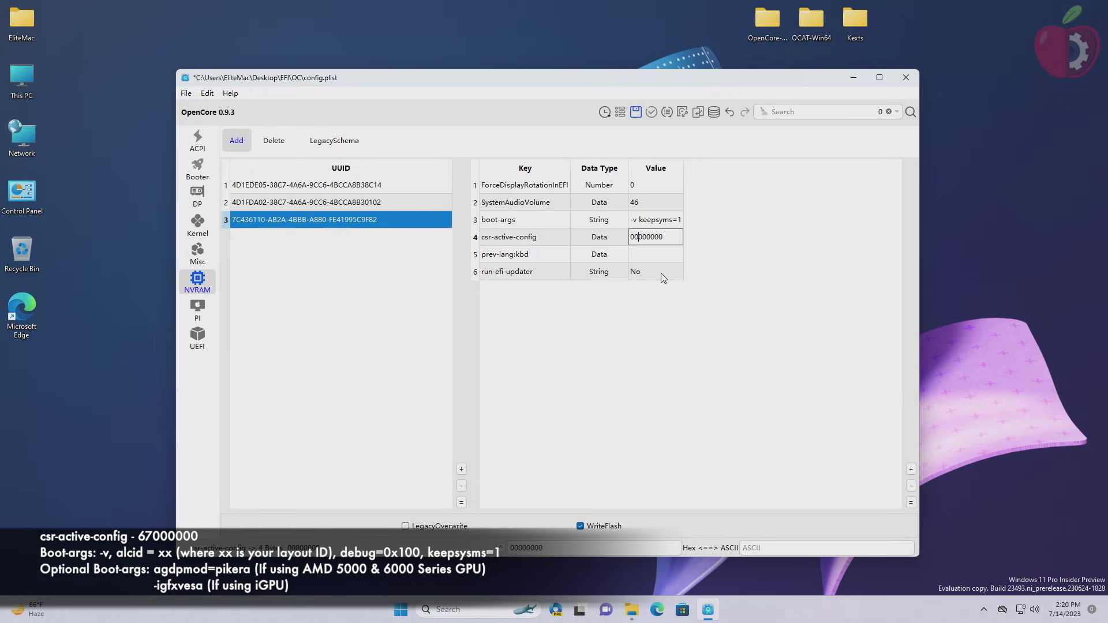
type("67")
left_click(640, 222)
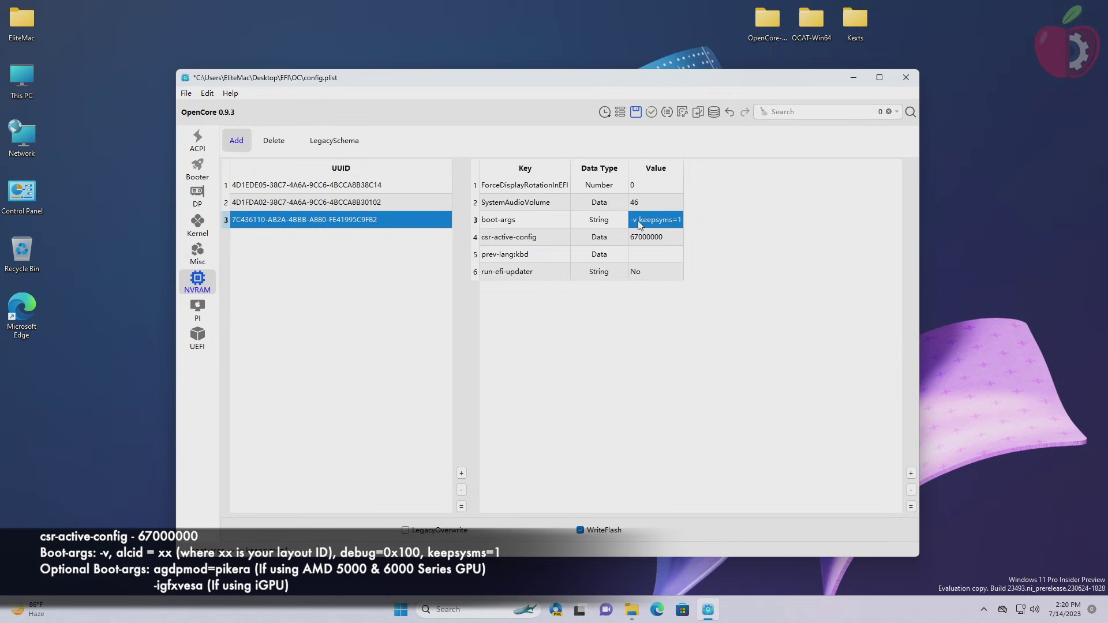
Step: Add debug=0x100 to boot-args so it reads '-v debug=0x100 keepsyms=1'
left_click(641, 224)
left_click(640, 223)
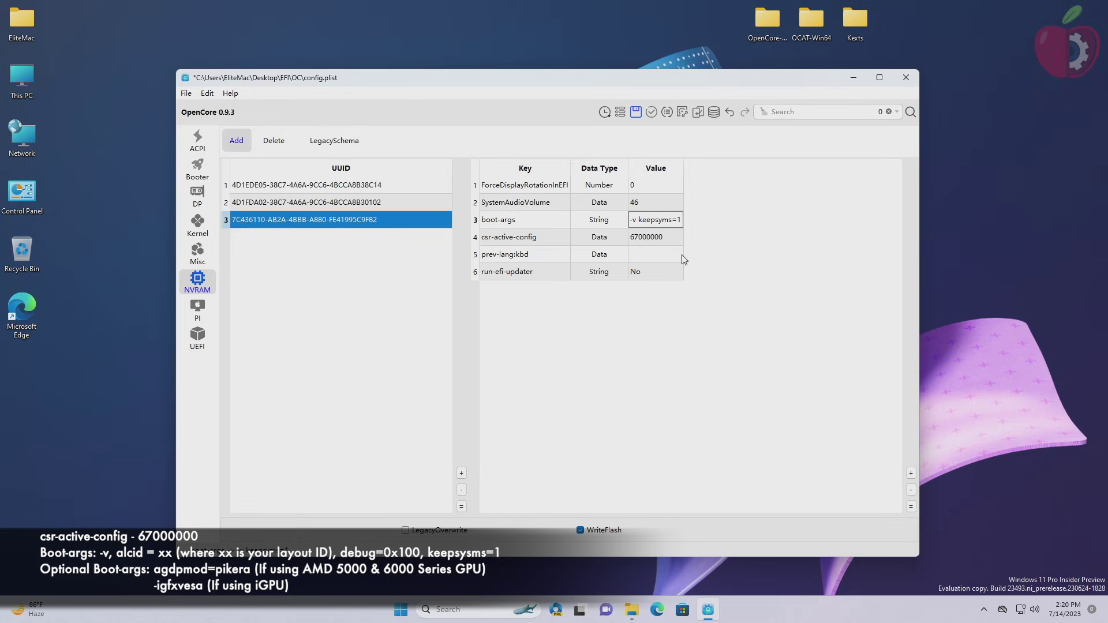
type("debug=0x100")
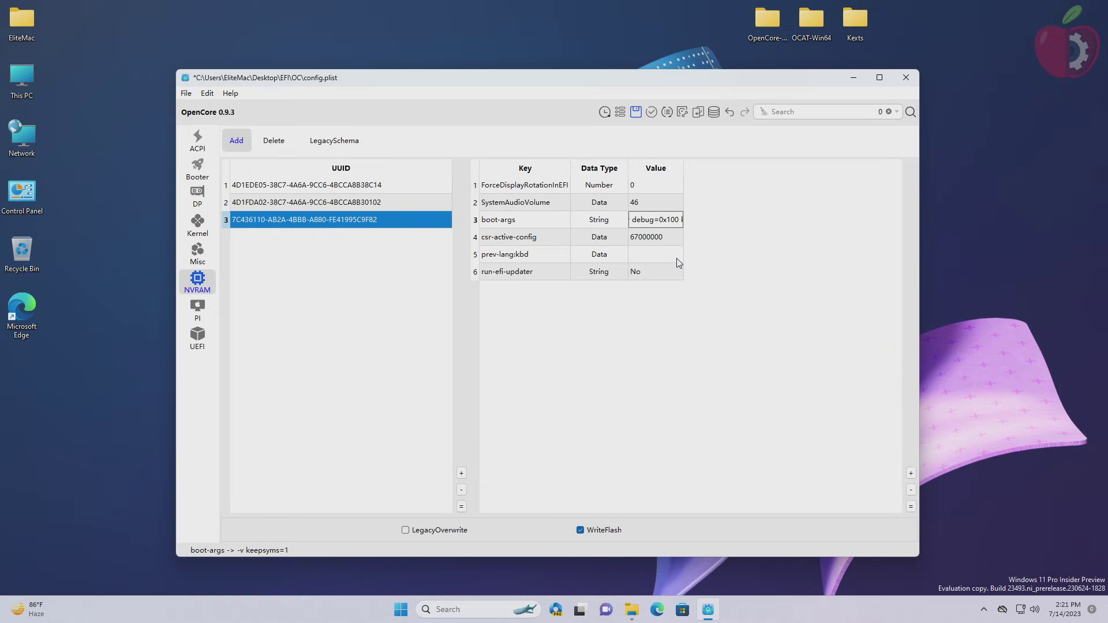
key("Return")
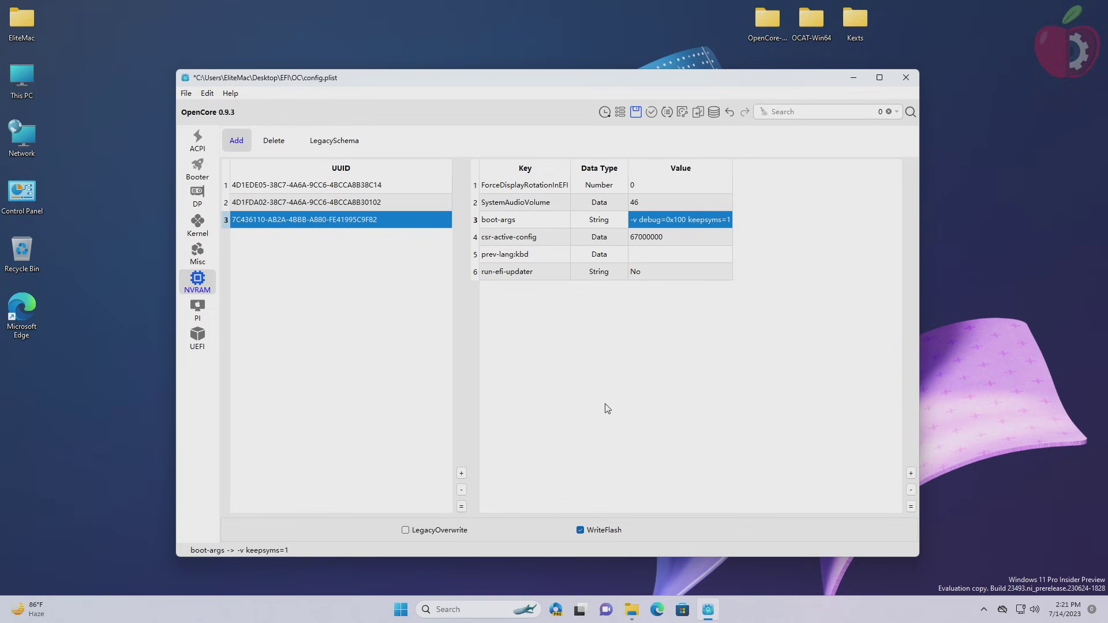
Step: Choose iMac20,1 as SystemProductName in PlatformInfo Generic and generate new serial, MLB and SystemUUID
left_click(197, 312)
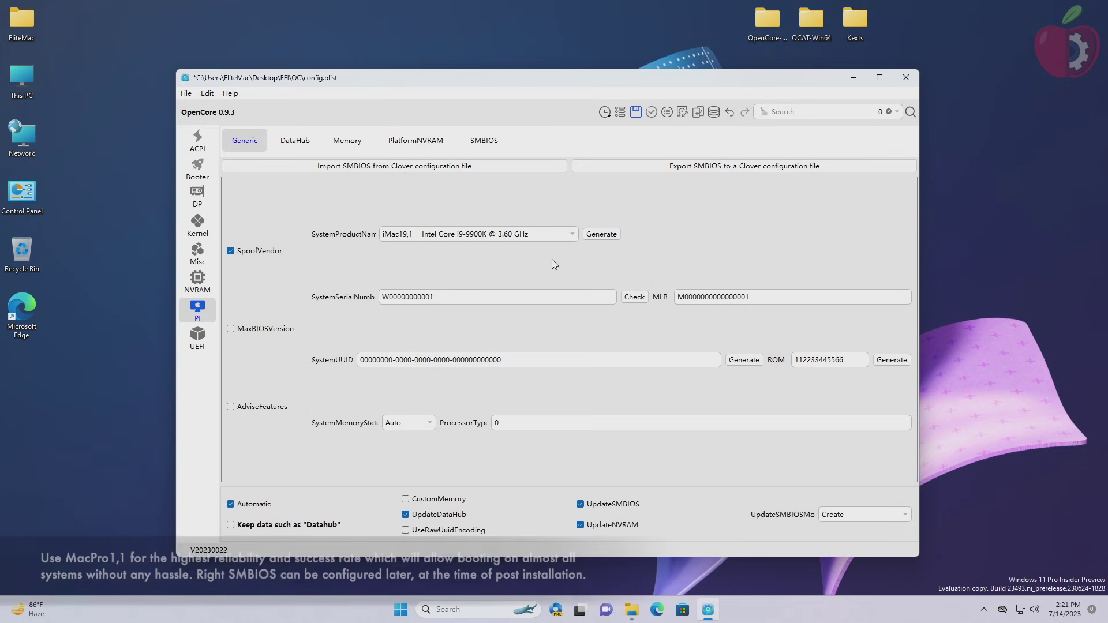
left_click(573, 235)
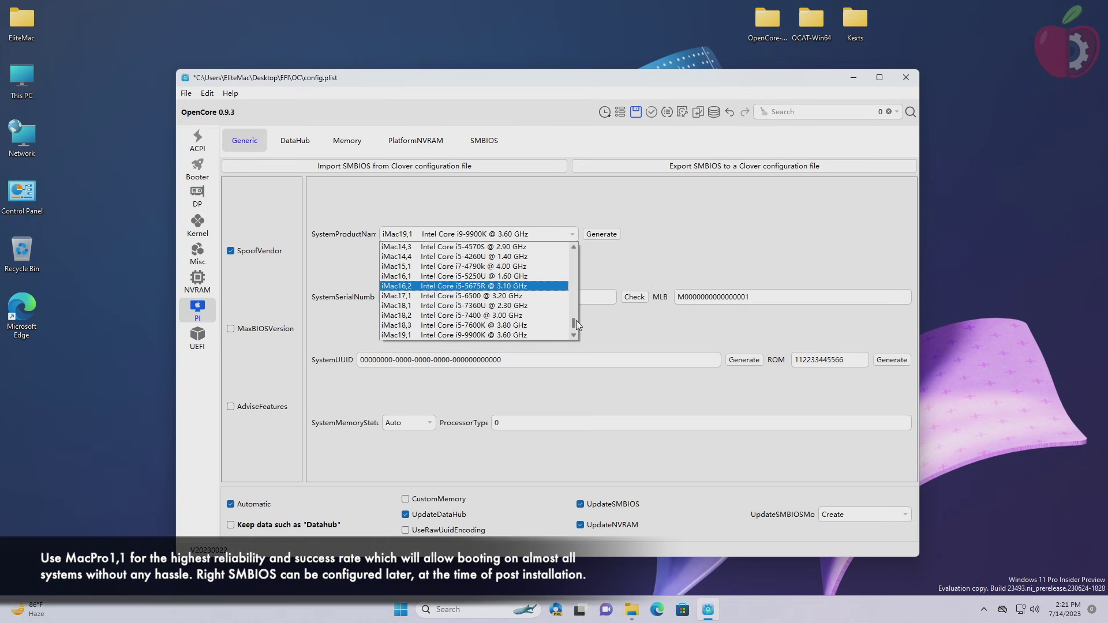
mouse_move(577, 321)
left_mouse_down()
mouse_move(574, 248)
mouse_move(574, 333)
left_mouse_up()
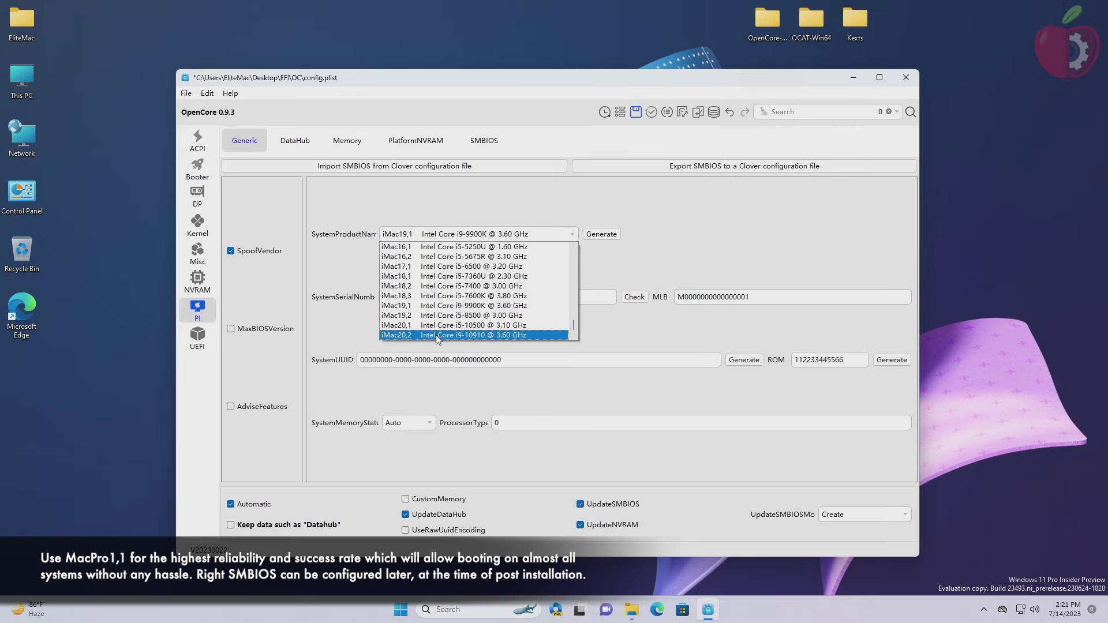
left_click(446, 326)
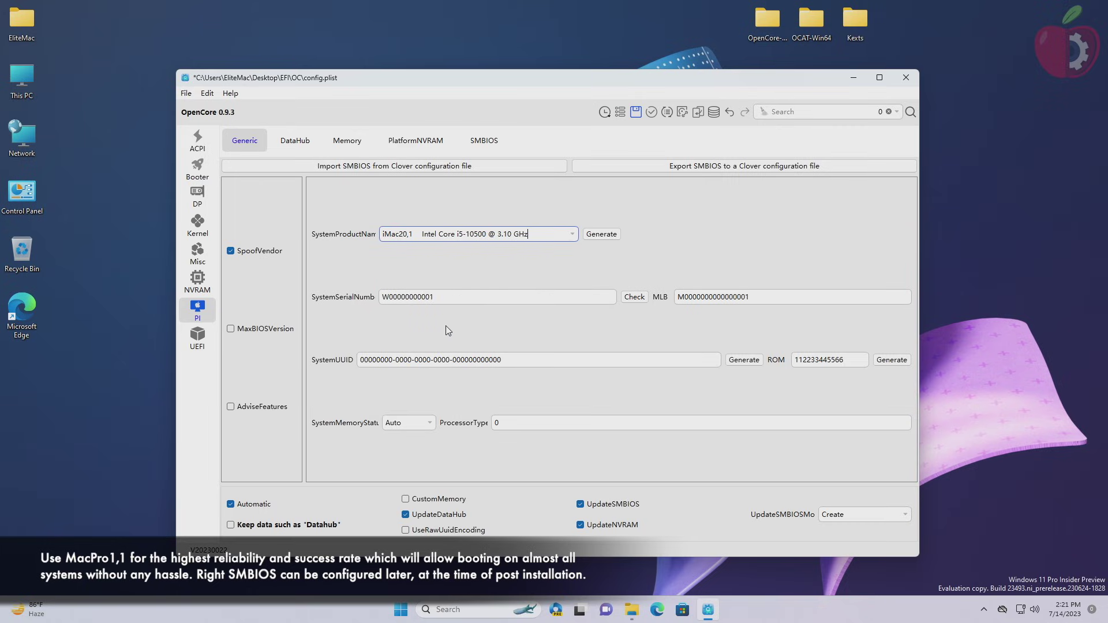
left_click(605, 237)
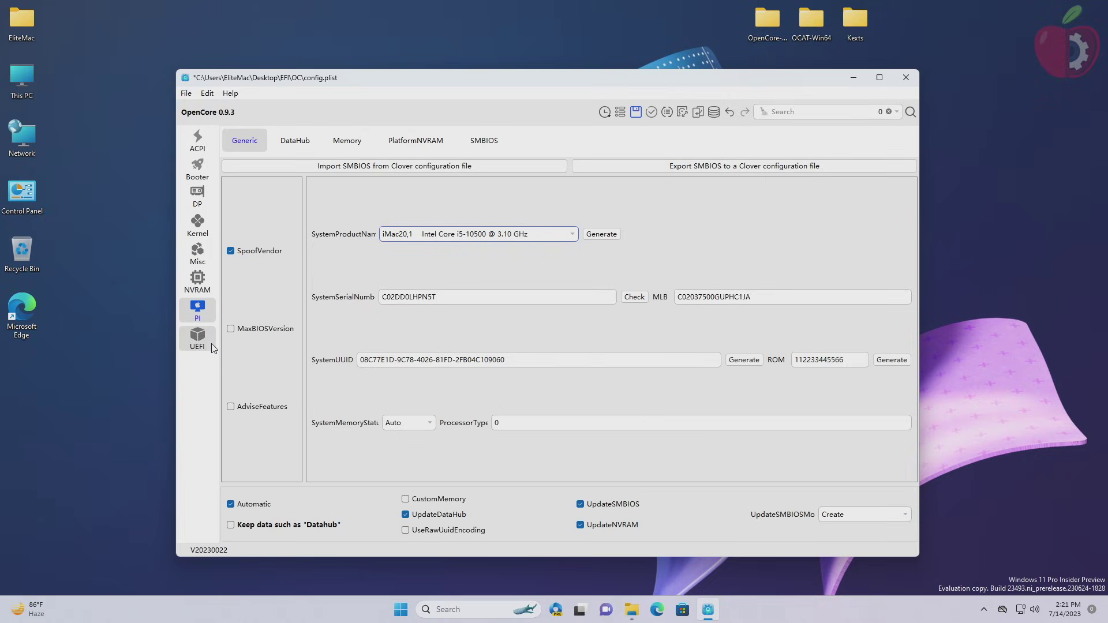
Step: Remove every entry from the UEFI Drivers list, including OpenVariableRuntimeDxe and OpenRuntime.efi
left_click(199, 339)
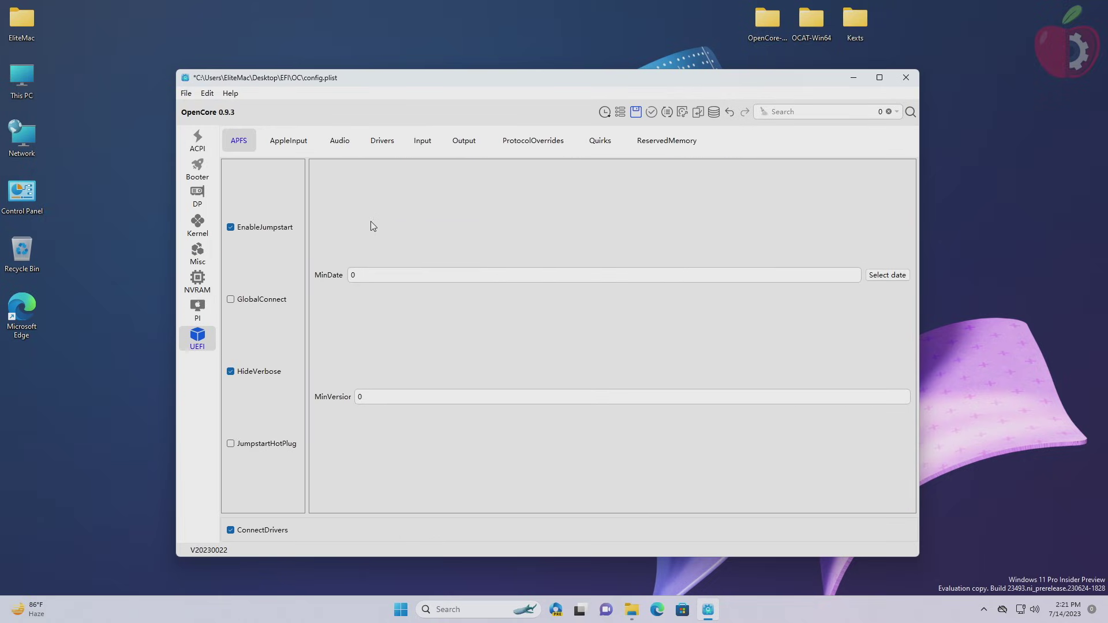
left_click(289, 141)
left_click(340, 142)
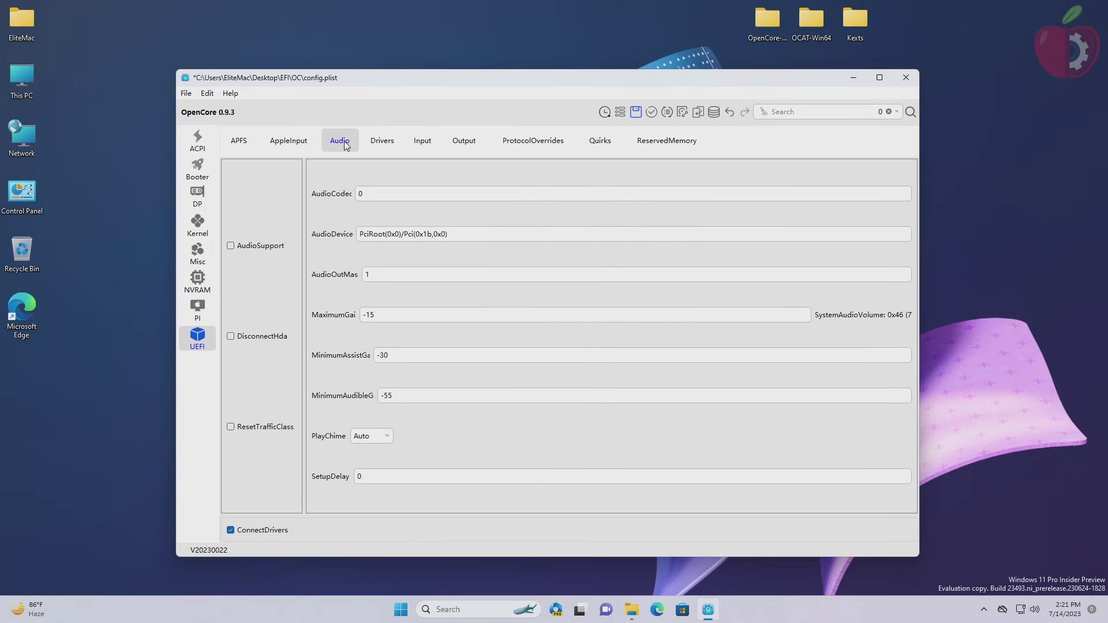
left_click(378, 145)
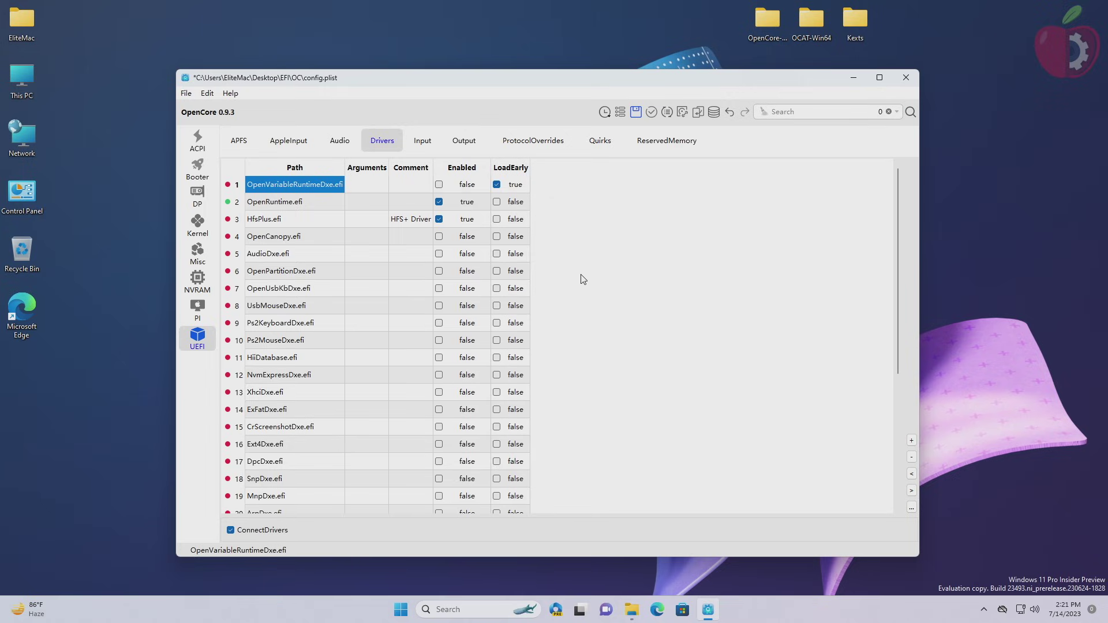
key("ctrl+a")
left_click(912, 456)
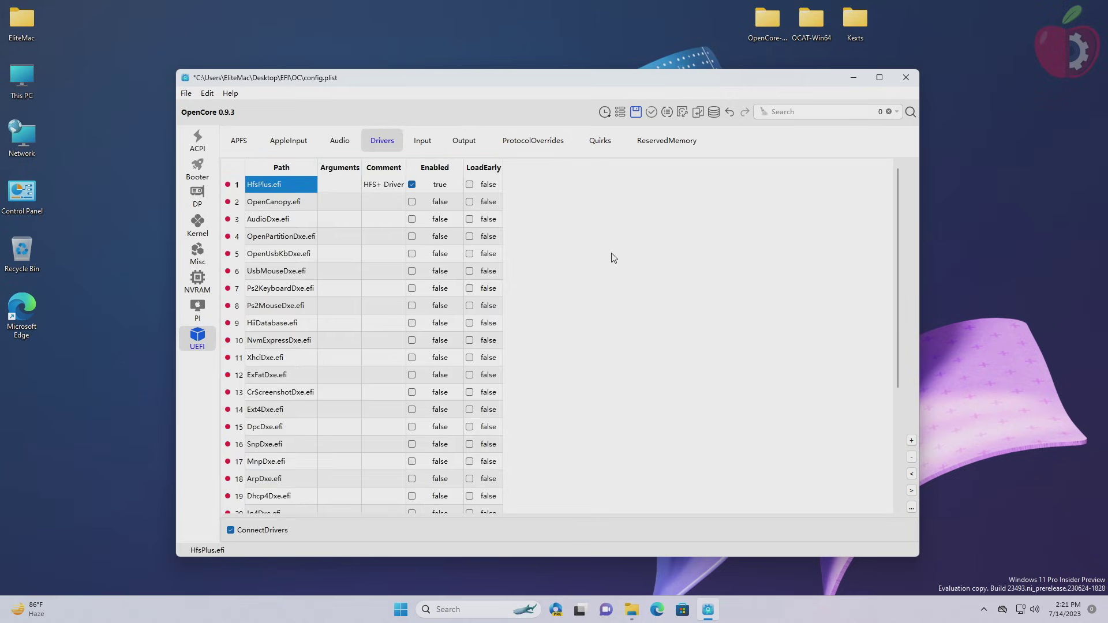
key("ctrl+a")
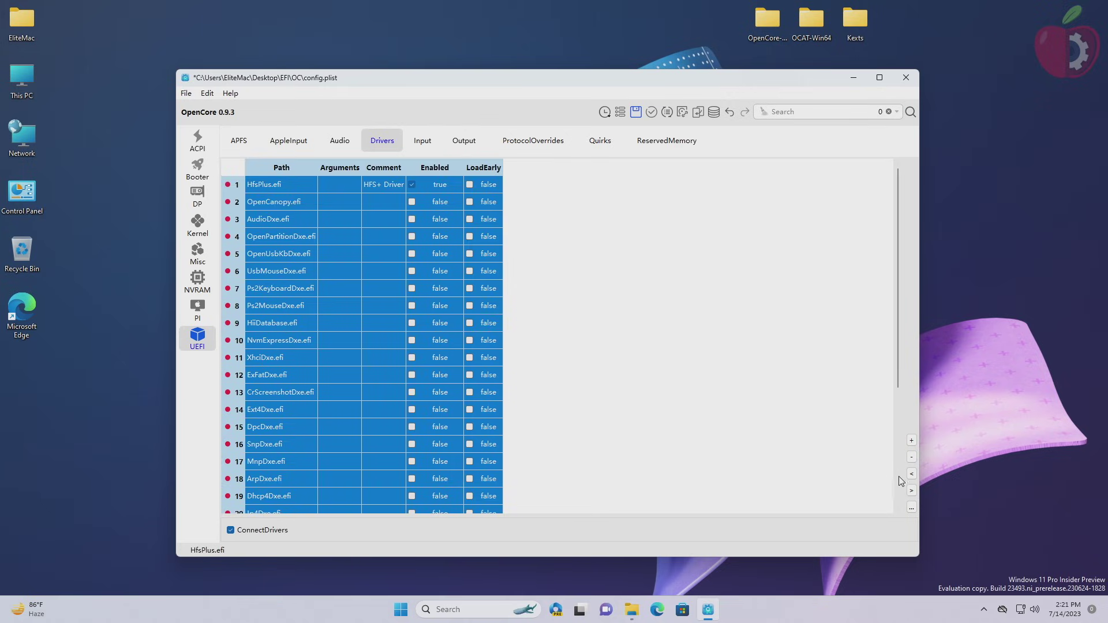
left_click(911, 457)
Step: Delete both entries from the UEFI ReservedMemory list
left_click(423, 140)
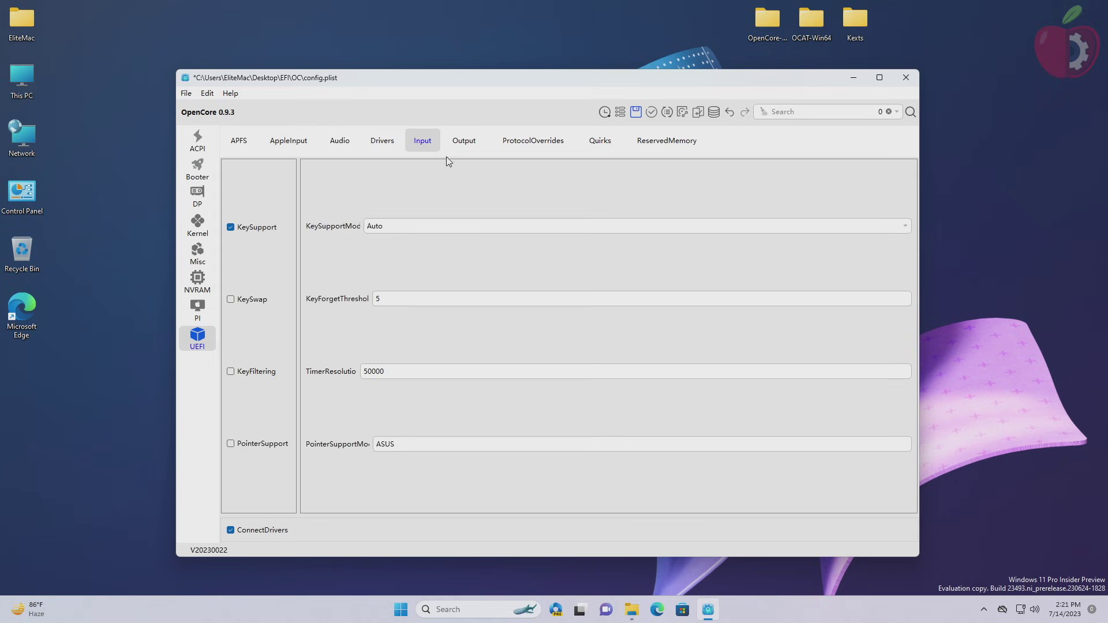
left_click(467, 144)
left_click(522, 140)
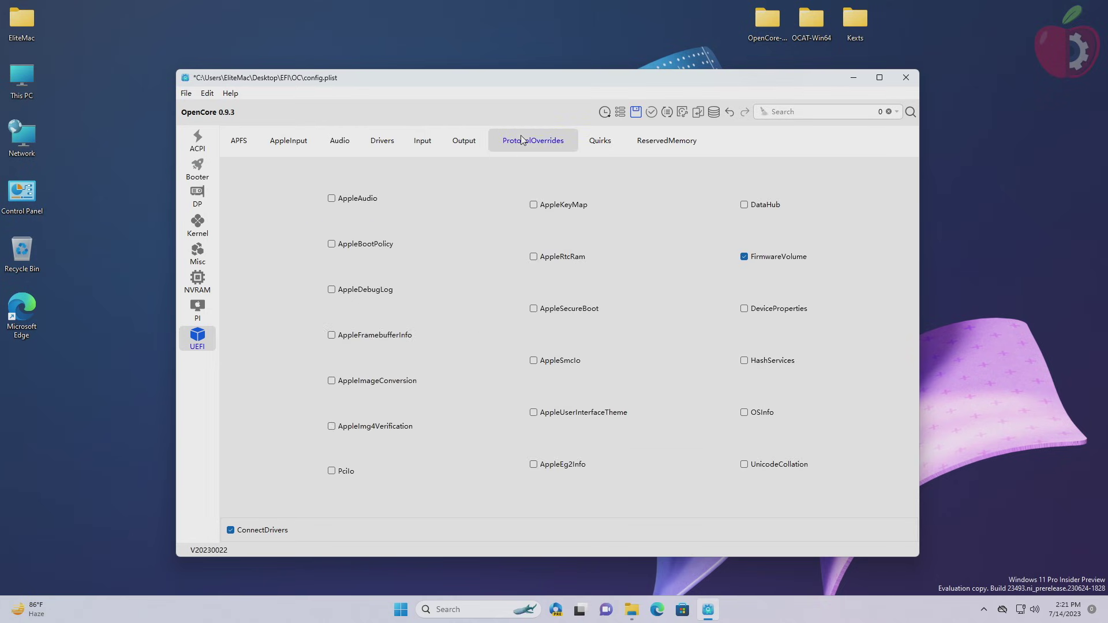
left_click(598, 141)
left_click(669, 145)
key("ctrl+a")
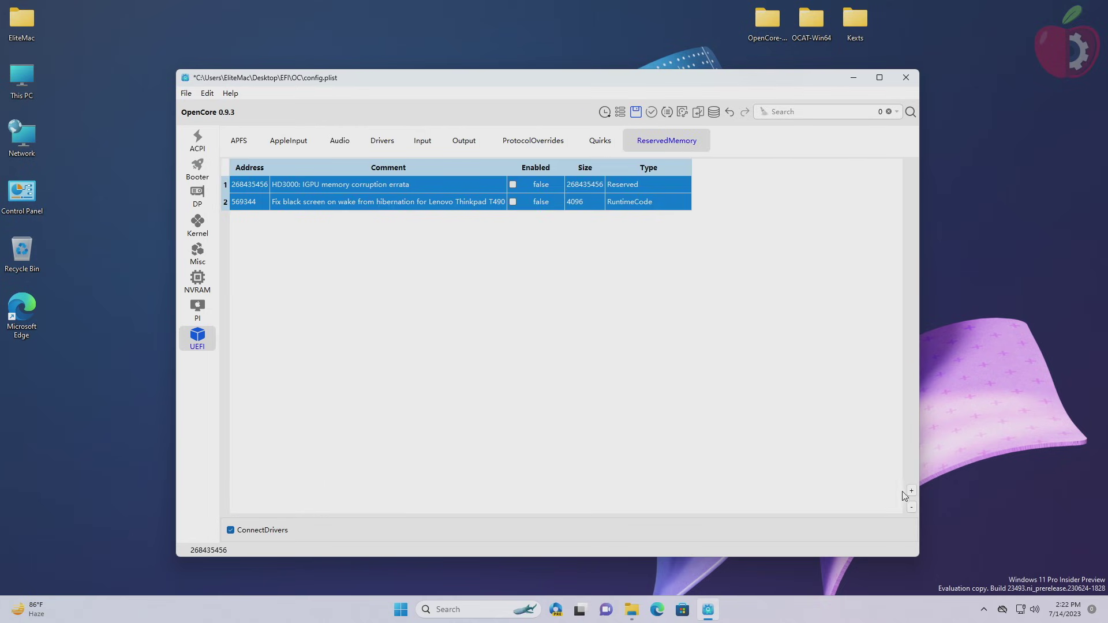
left_click(912, 507)
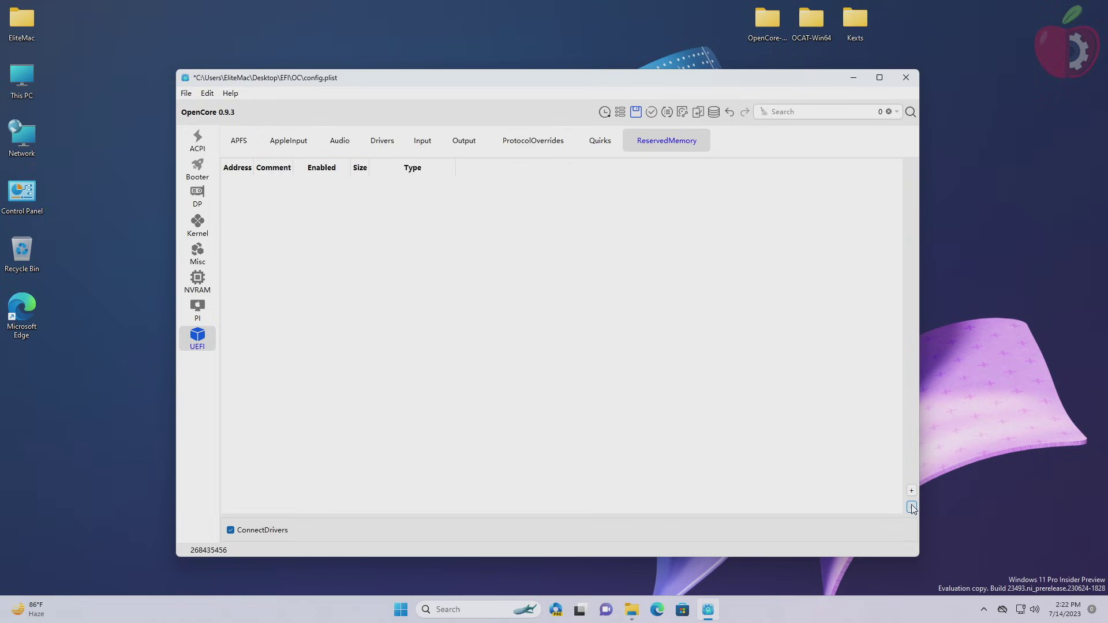
left_click(234, 141)
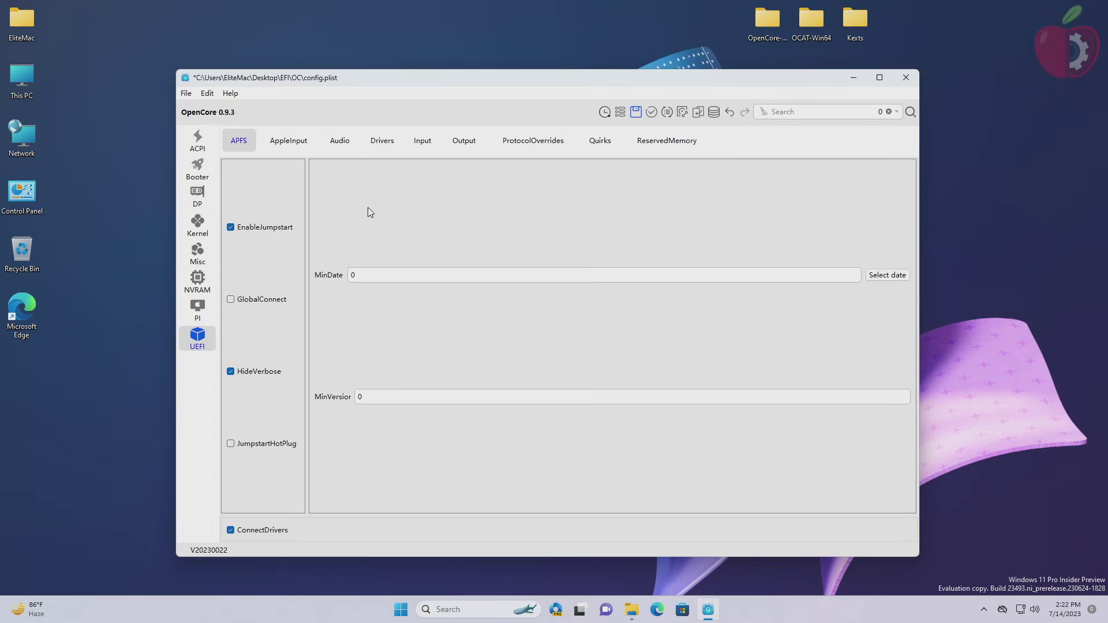
Step: Leave APFS MinDate and MinVersion at 0 and return to the empty Drivers list
left_click(505, 278)
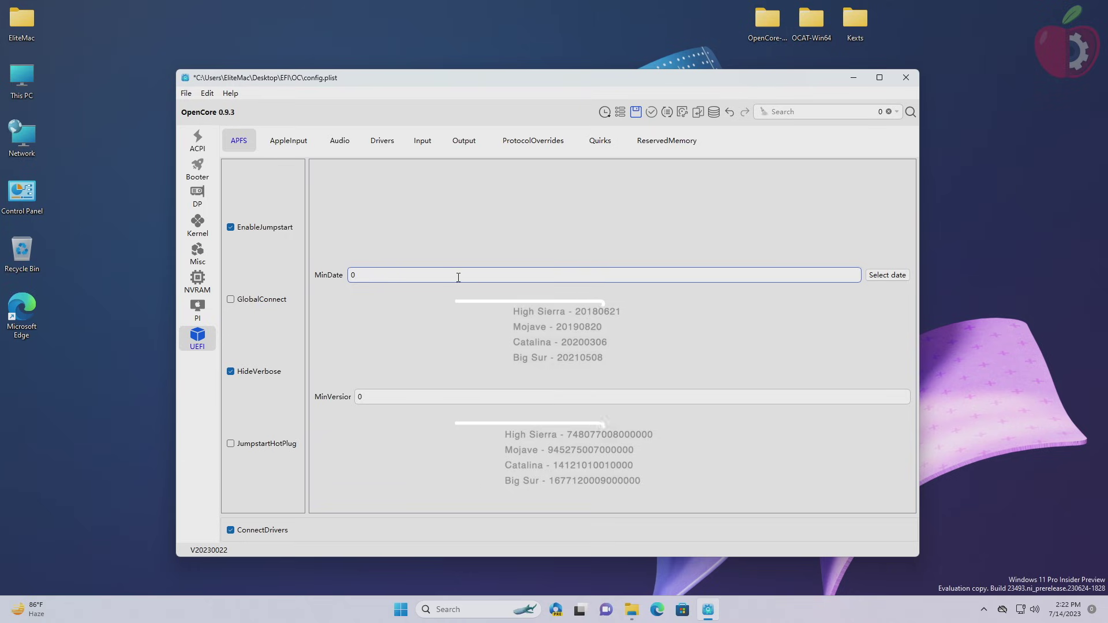
left_click(873, 275)
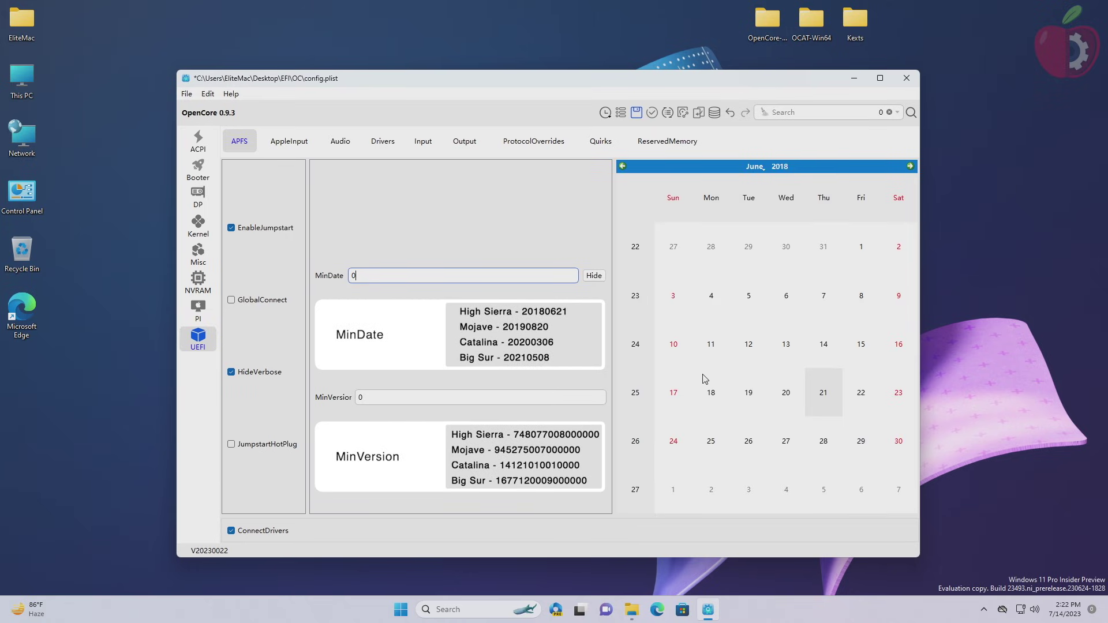
left_click(594, 275)
left_click(549, 397)
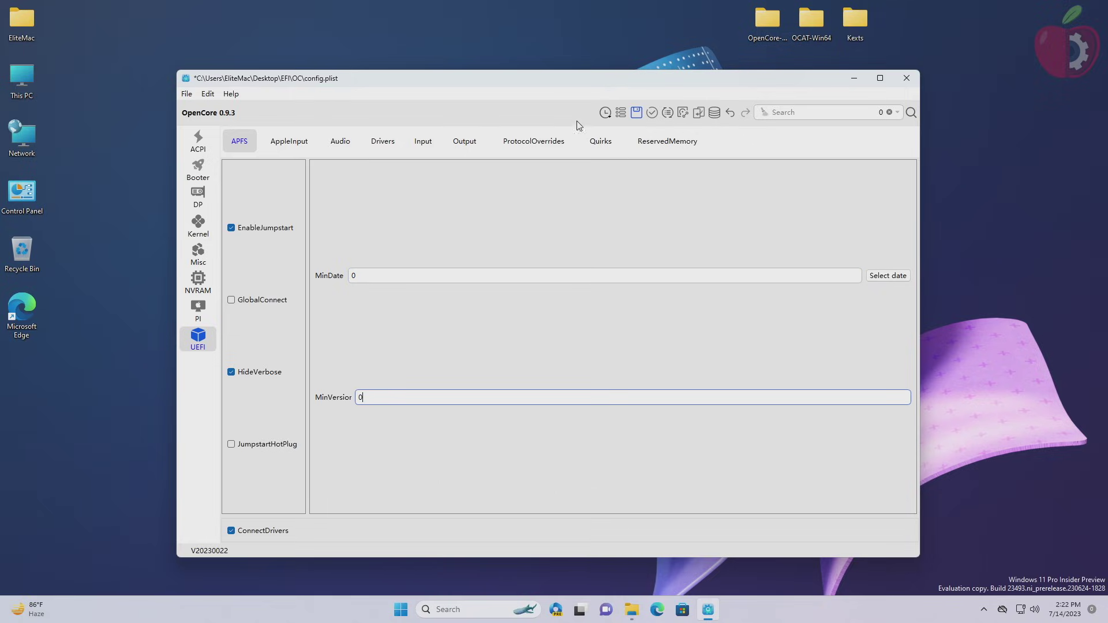
left_click(388, 149)
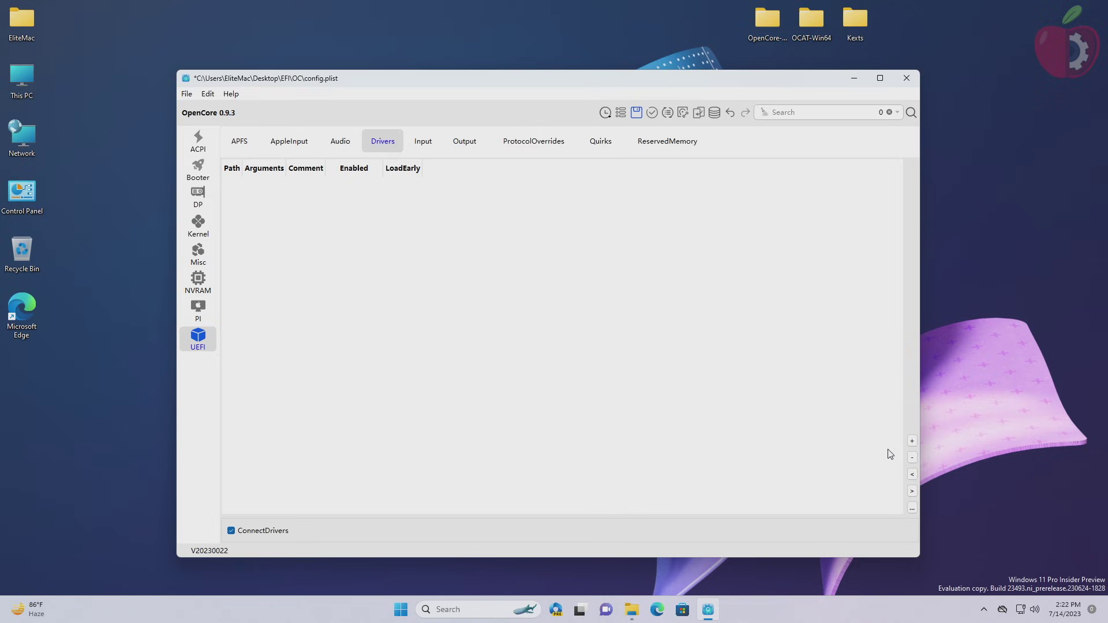
Step: Add OpenRuntime, OpenHfsPlus and ResetNvramEntry .efi files from the OC Drivers folder
left_click(912, 441)
left_click(352, 121)
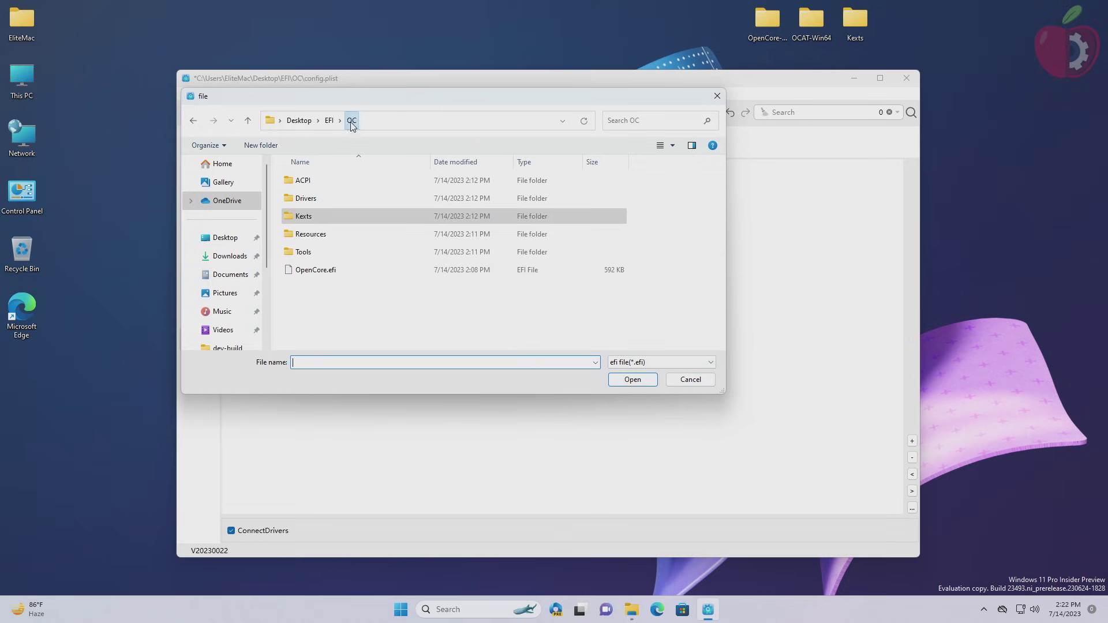
double_click(317, 199)
left_click_drag(381, 294, 370, 170)
left_click(633, 380)
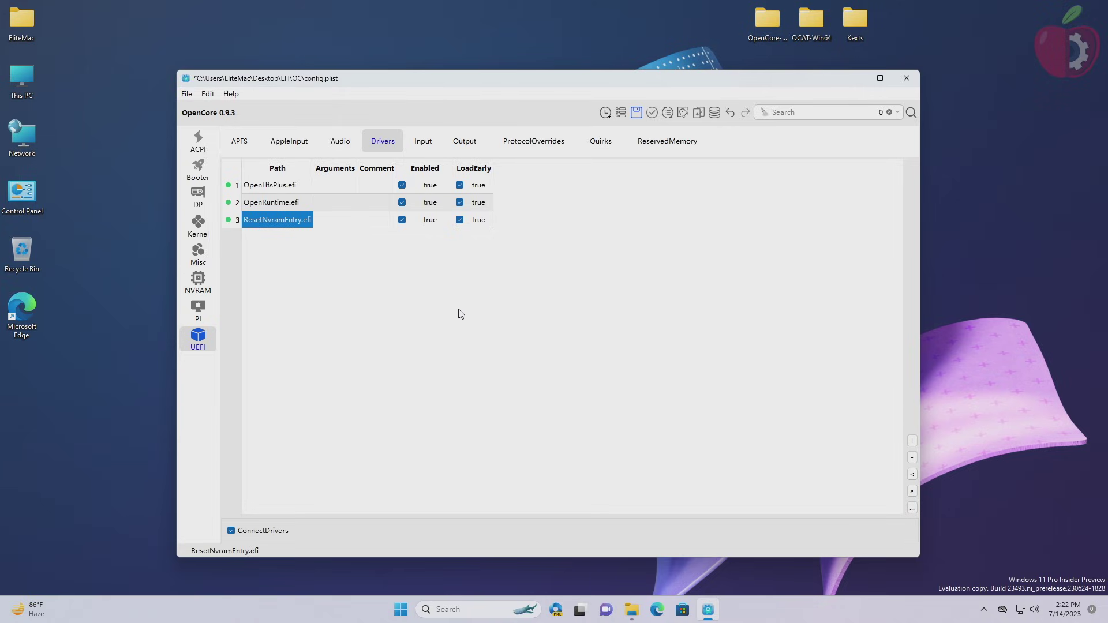
Step: Move OpenRuntime.efi to the top and turn LoadEarly off for all three drivers
left_click(245, 203)
left_click(912, 474)
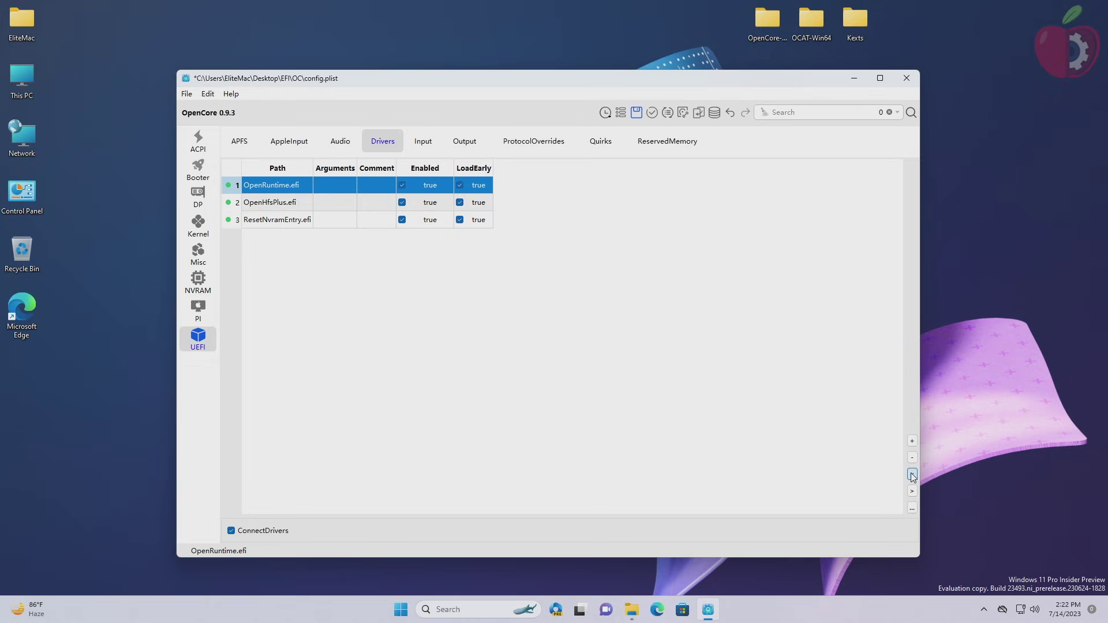
left_click(460, 186)
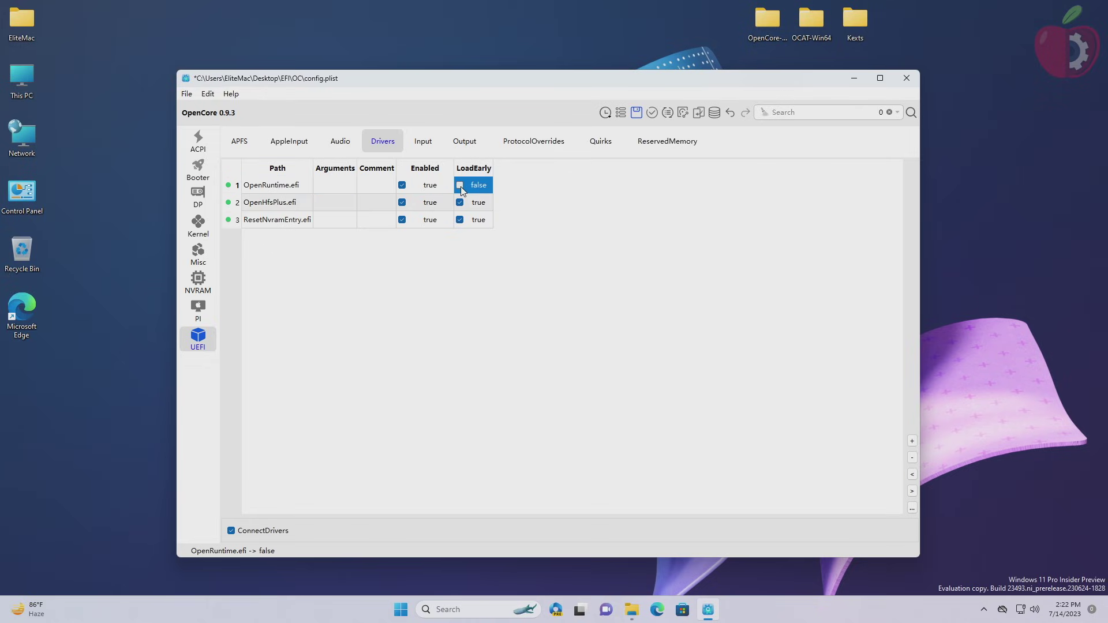
left_click(461, 203)
left_click(460, 220)
left_click(602, 142)
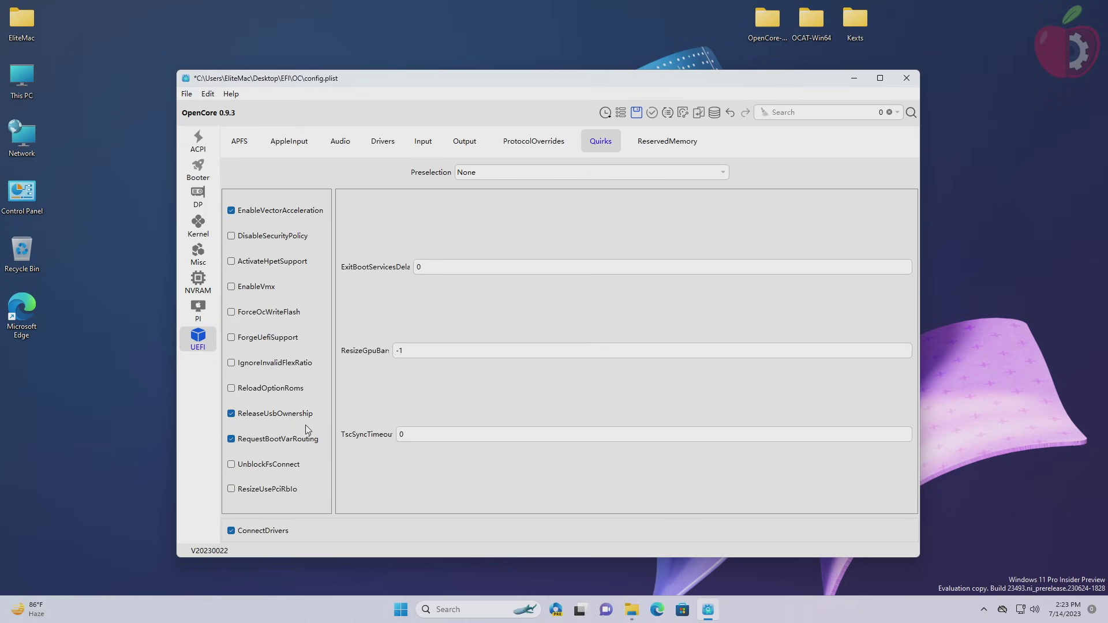
Step: Validate config.plist with no issues found, then close the config editor
left_click(653, 114)
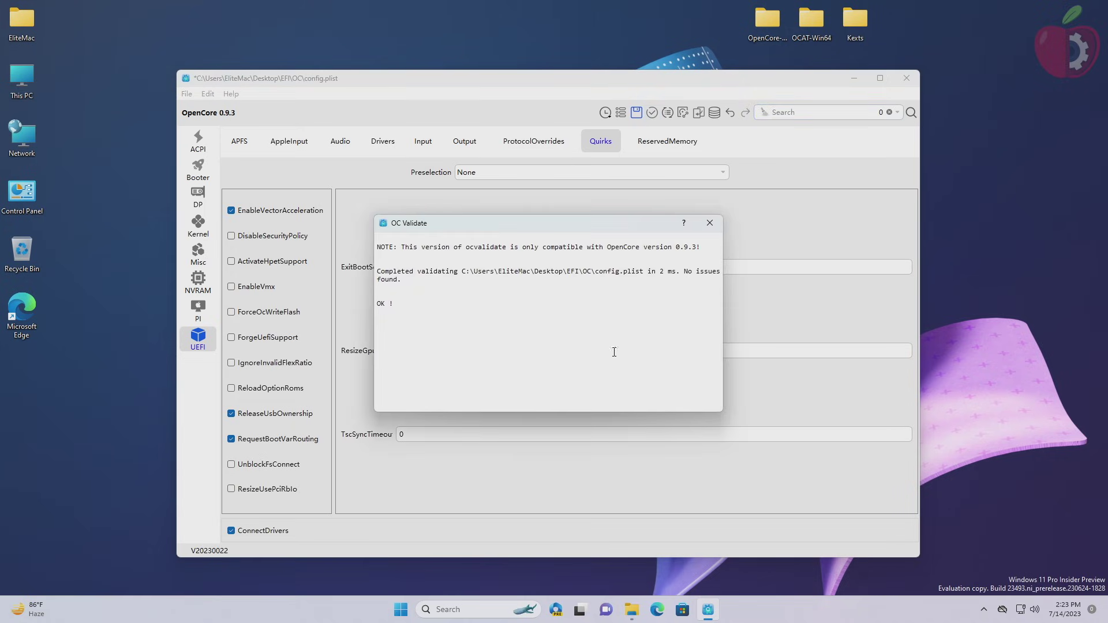
left_click(711, 223)
left_click(904, 78)
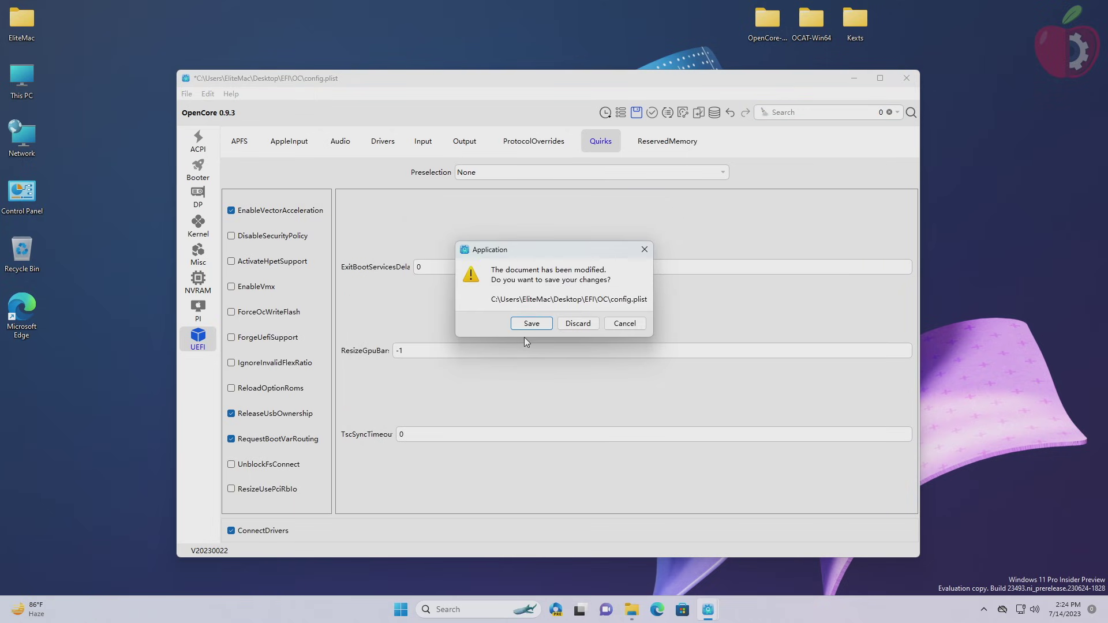
Step: Save config changes, delete oldConfig from EFI\OC, and reopen config.plist in OCAT
left_click(531, 324)
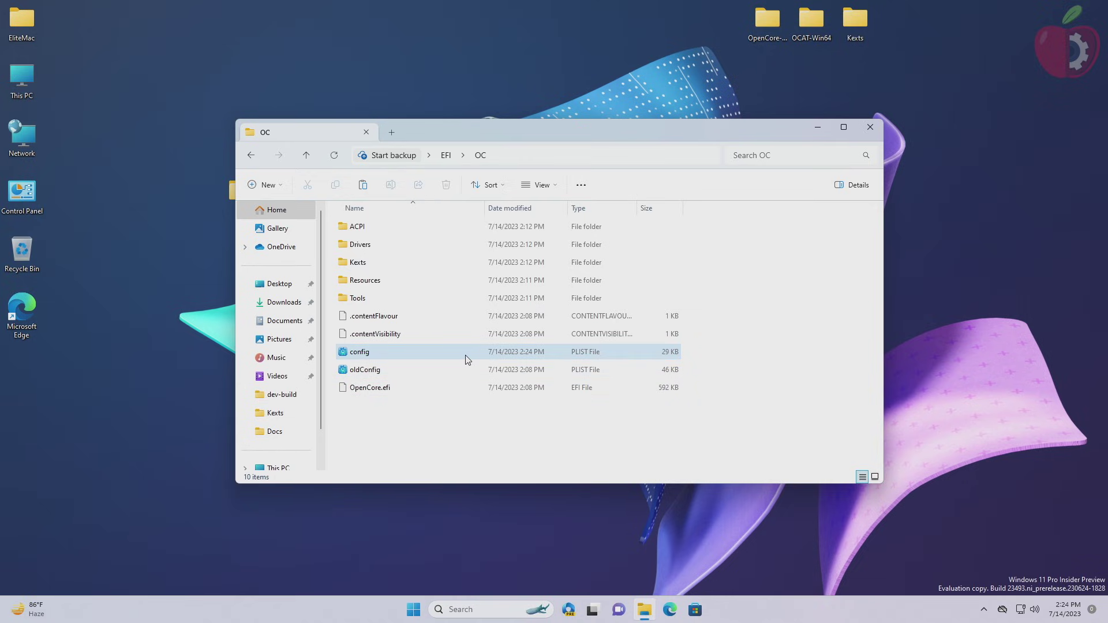
left_click(464, 373)
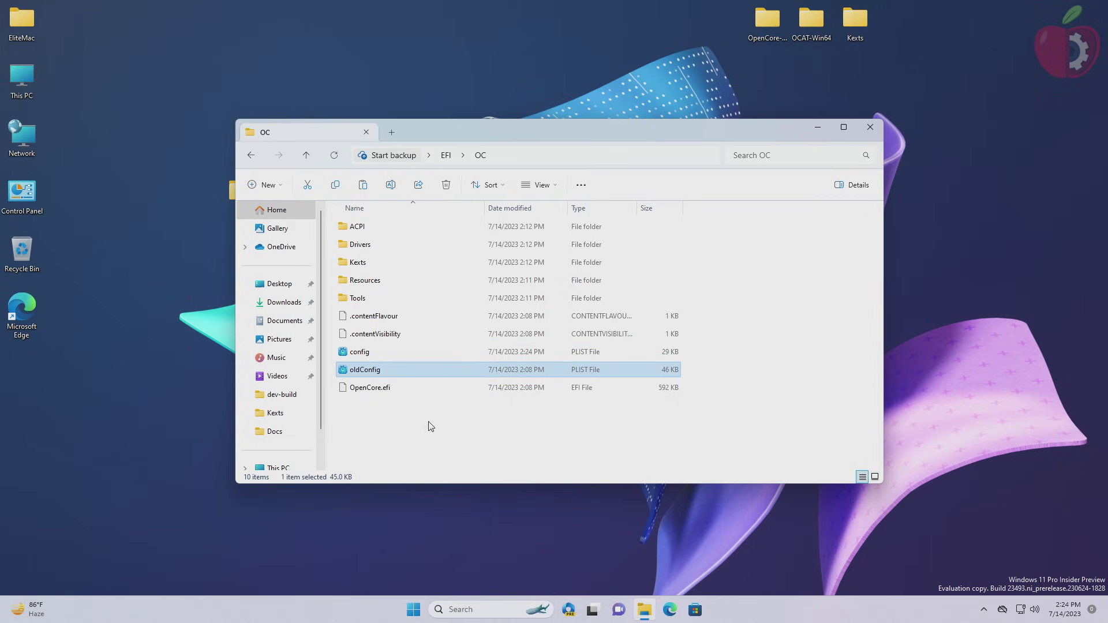
key("Delete")
key("Return")
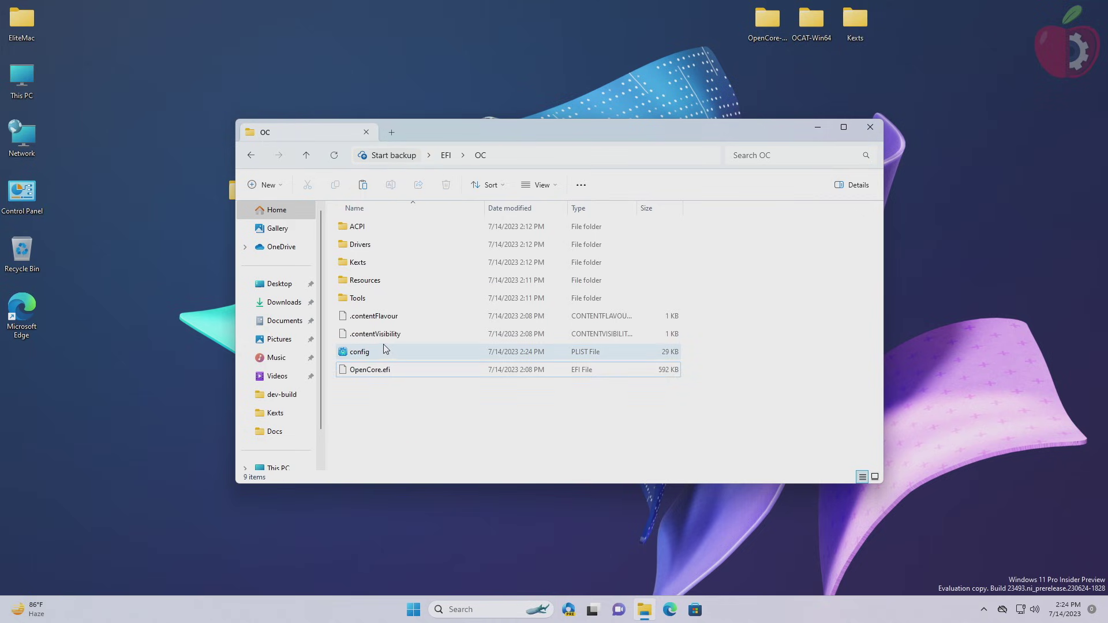
double_click(390, 354)
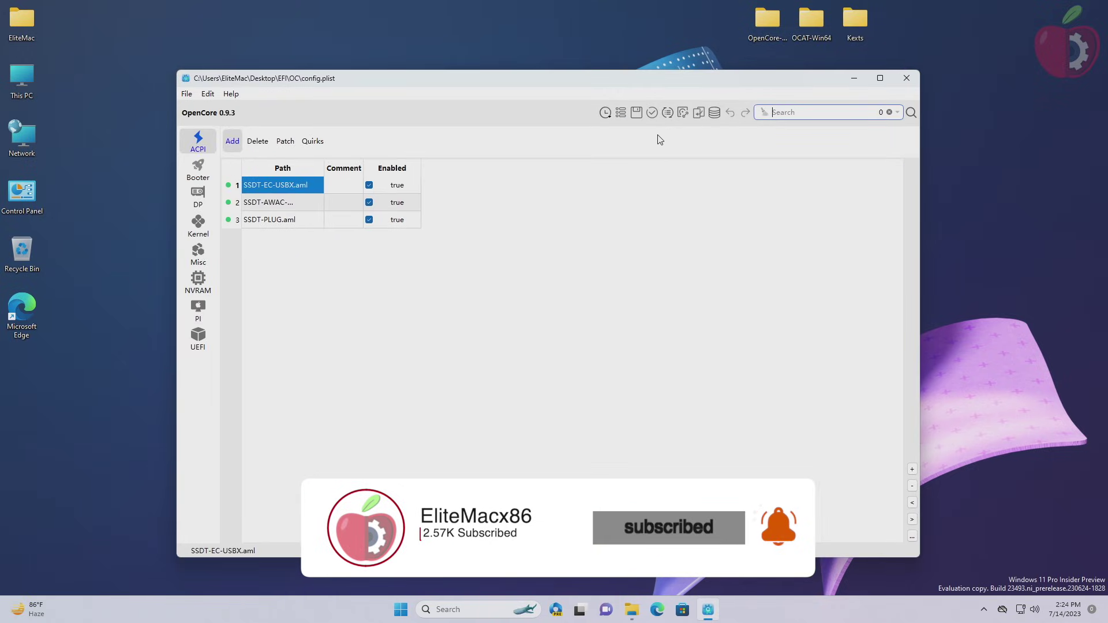
Step: Validate the reopened config.plist again with no issues, then close the editor
left_click(653, 113)
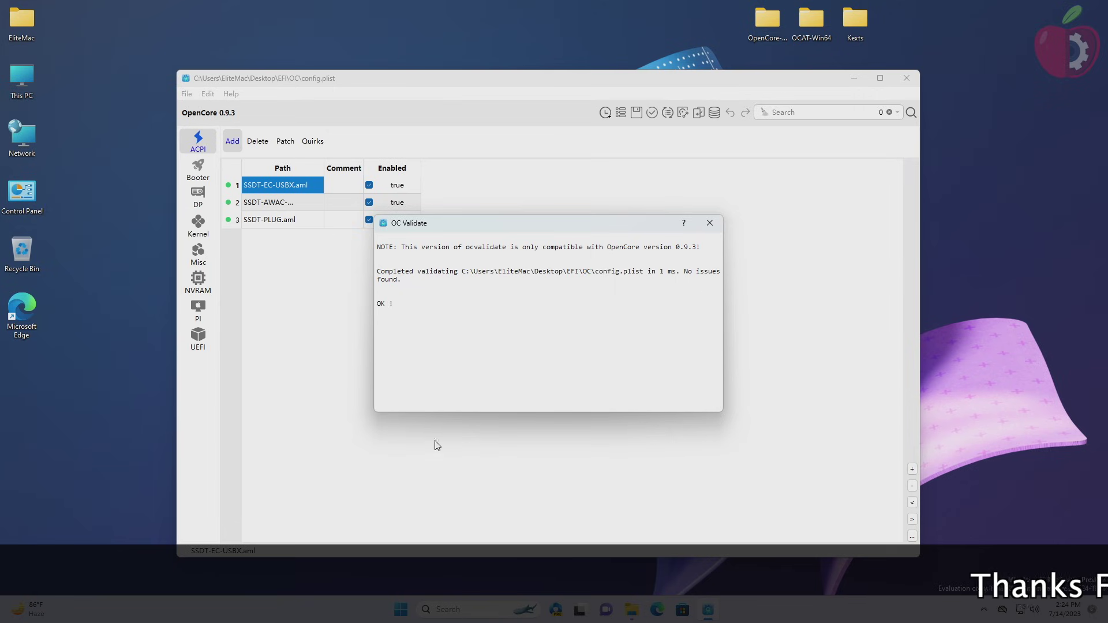
left_click(710, 223)
left_click(907, 78)
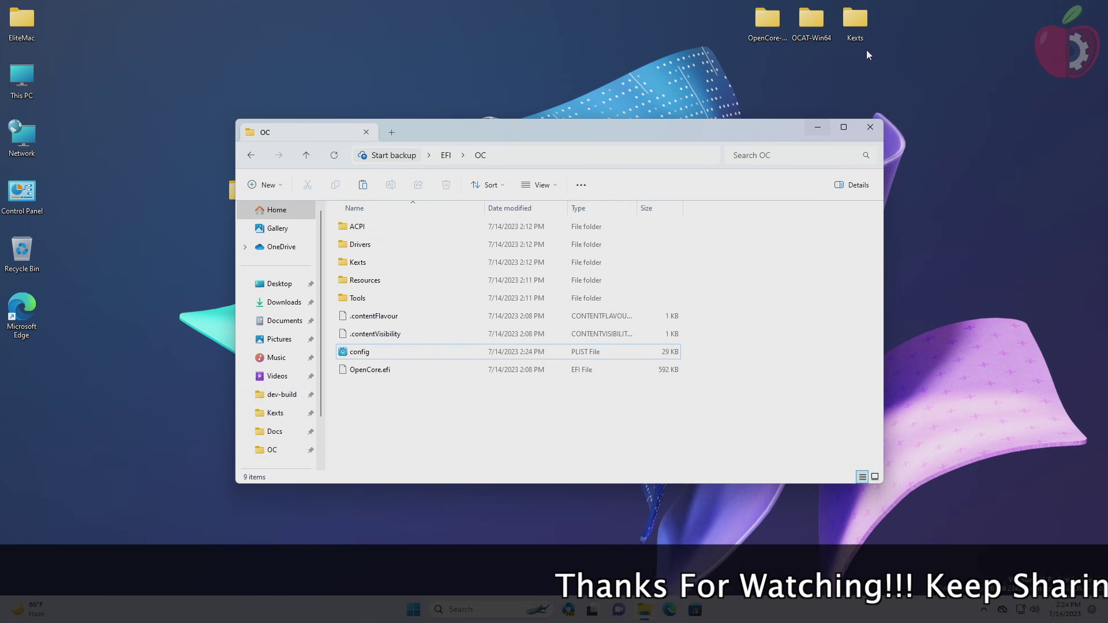
Step: Paste the desktop EFI folder onto the EFI (I:) USB drive
left_click(870, 127)
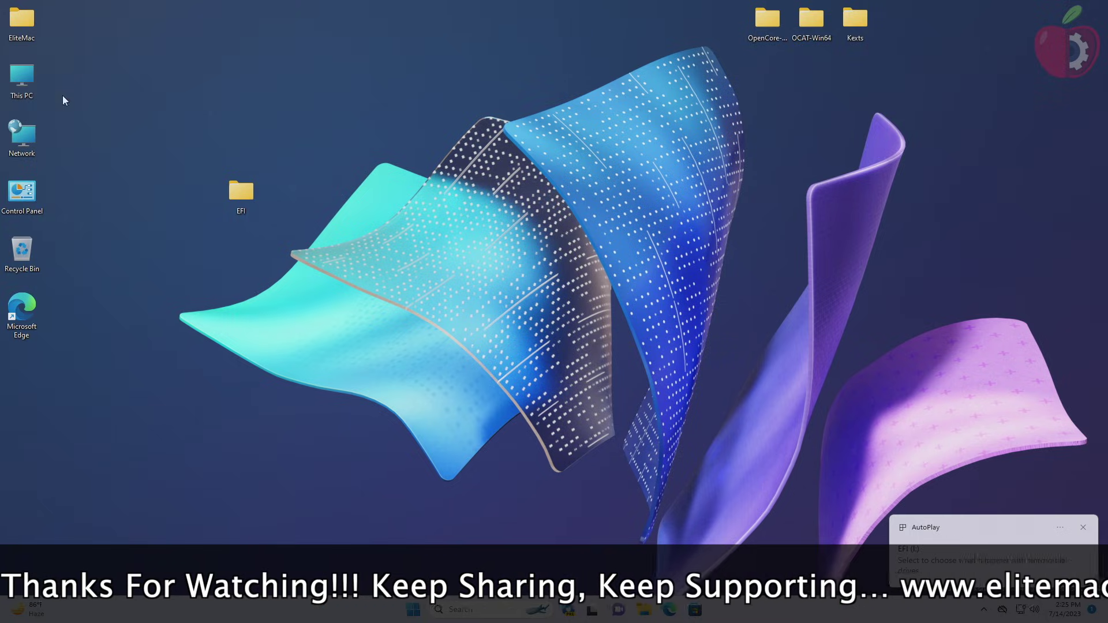
key("super+e")
double_click(457, 300)
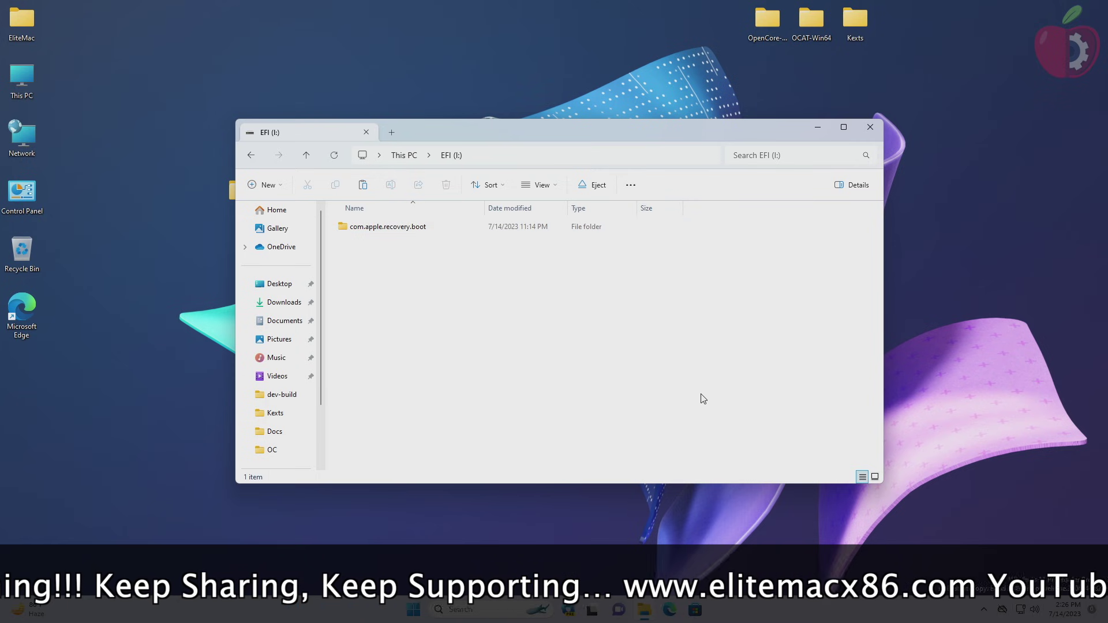
key("alt+F4")
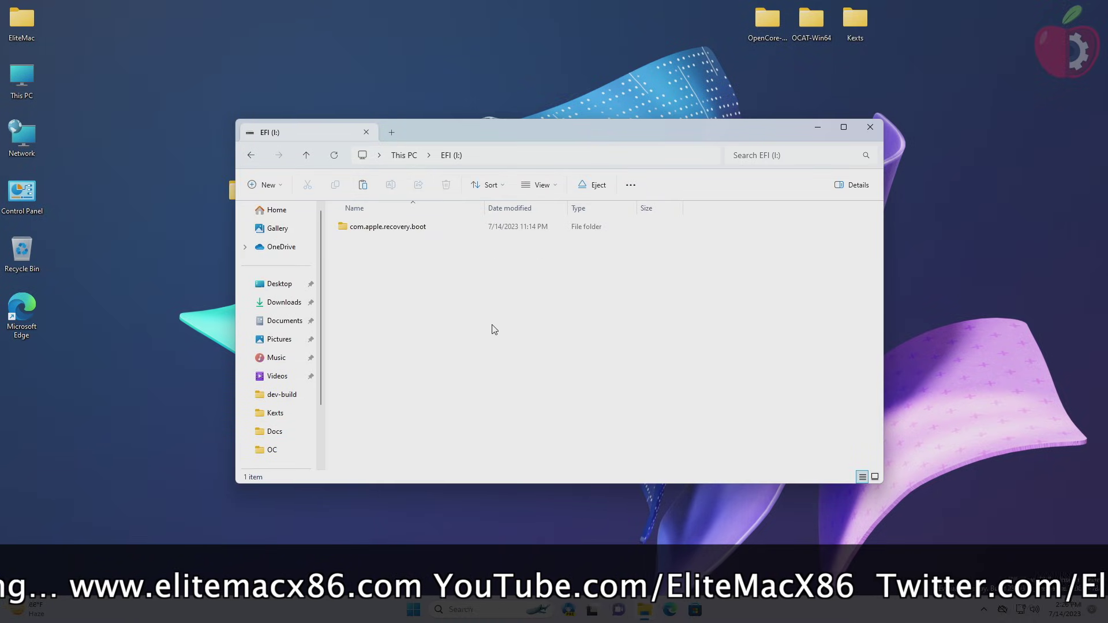
key("ctrl+v")
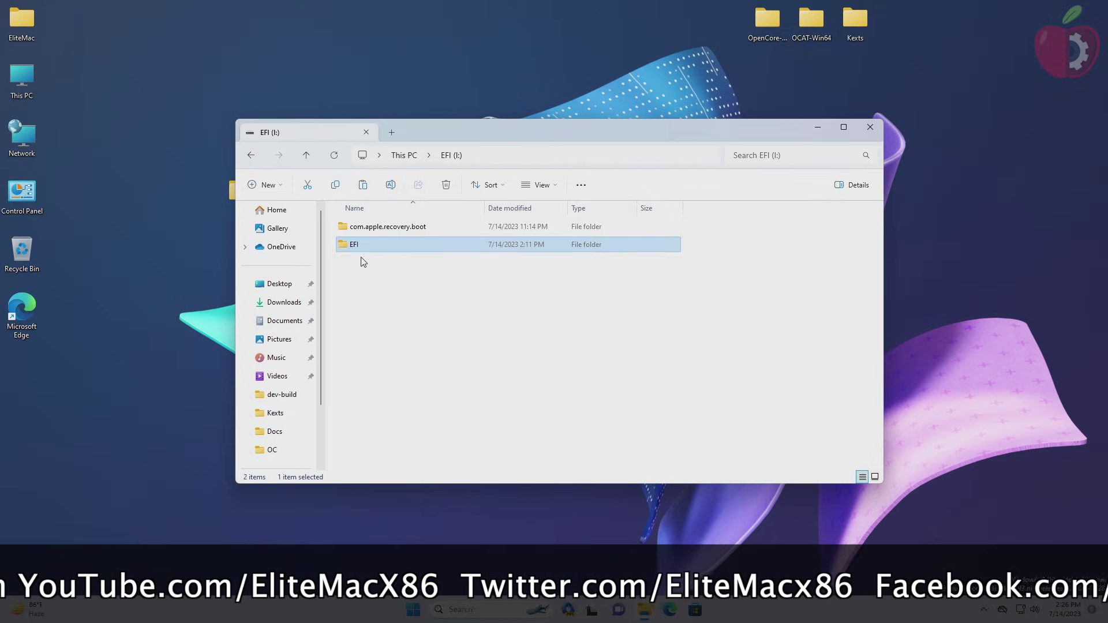
left_click(870, 128)
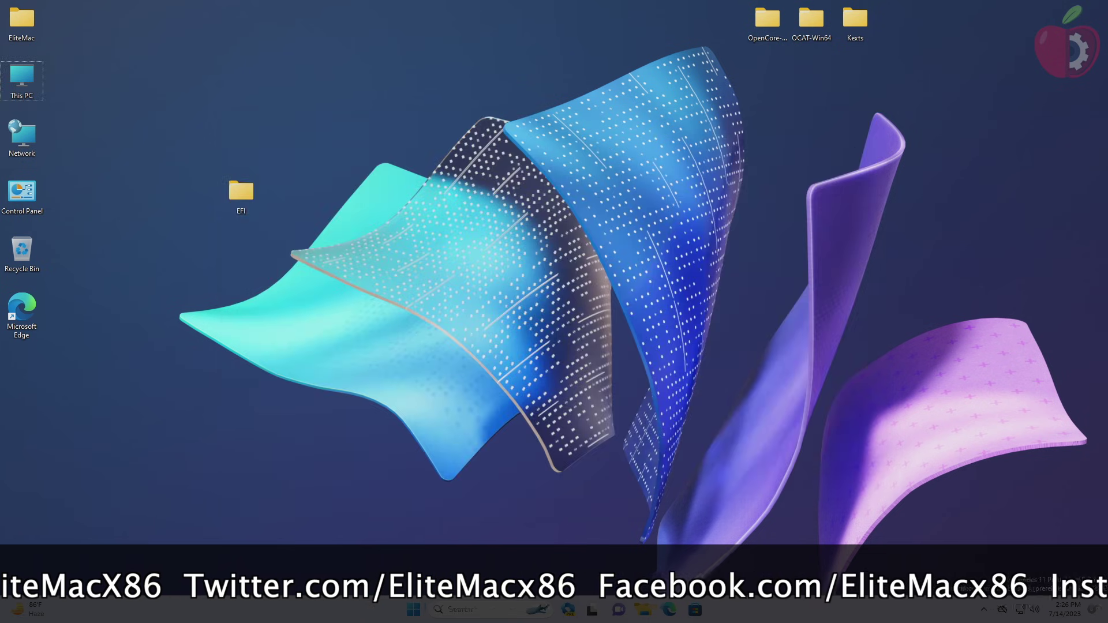
Step: Safely eject the SanDisk 3.2Gen1 USB drive from the system tray
left_click(984, 609)
left_click(960, 572)
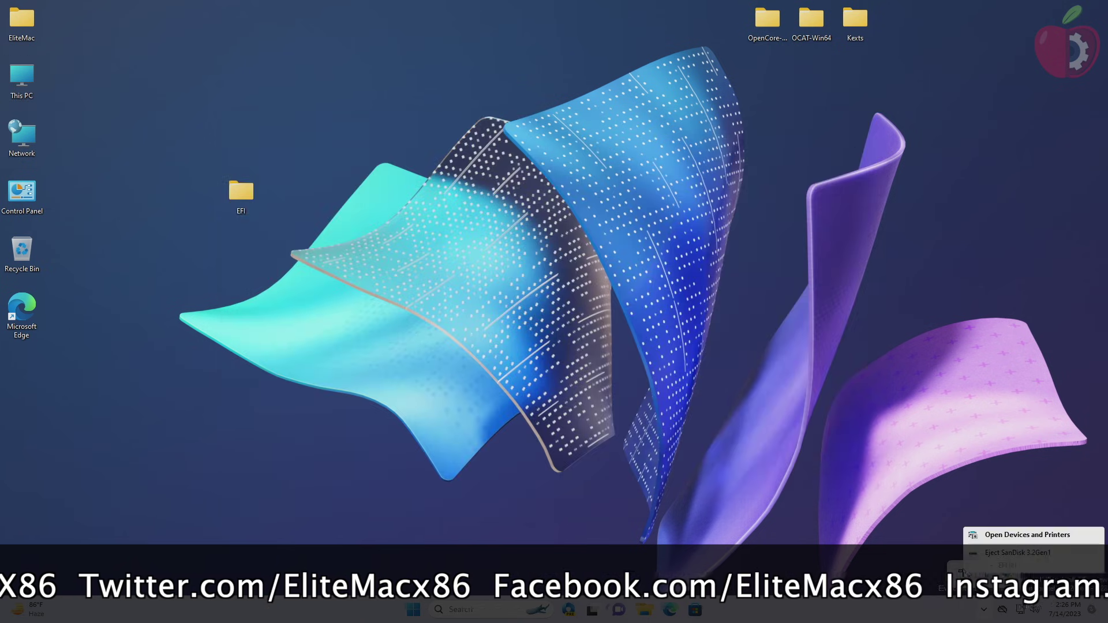
left_click(975, 557)
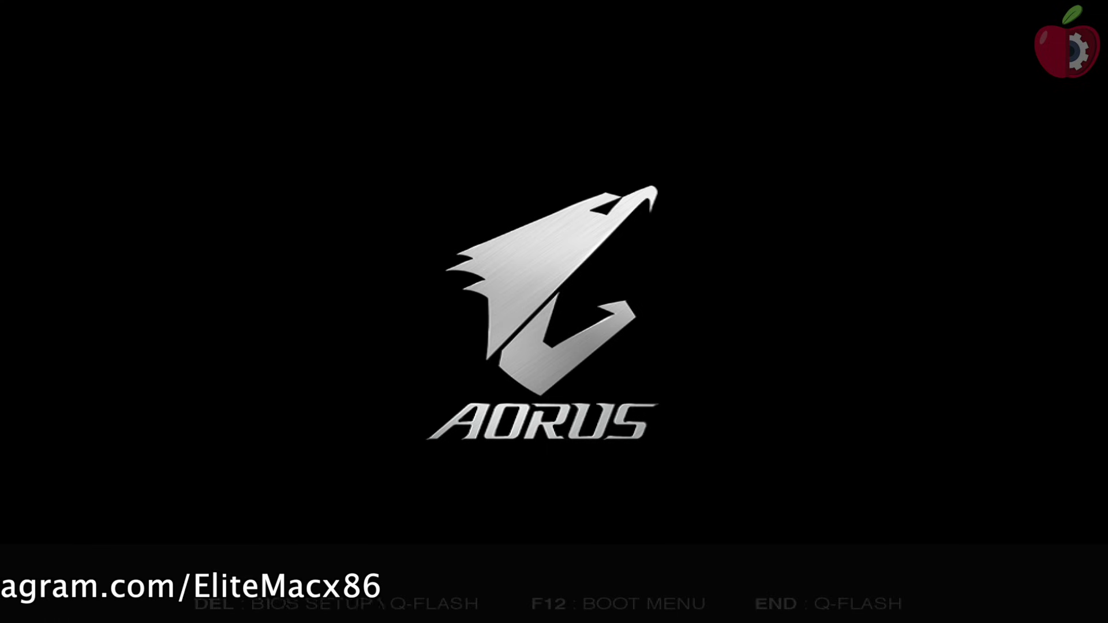
Step: Boot the USB partition via the F12 menu into OpenCore, then reopen the AORUS boot menu
key("F12")
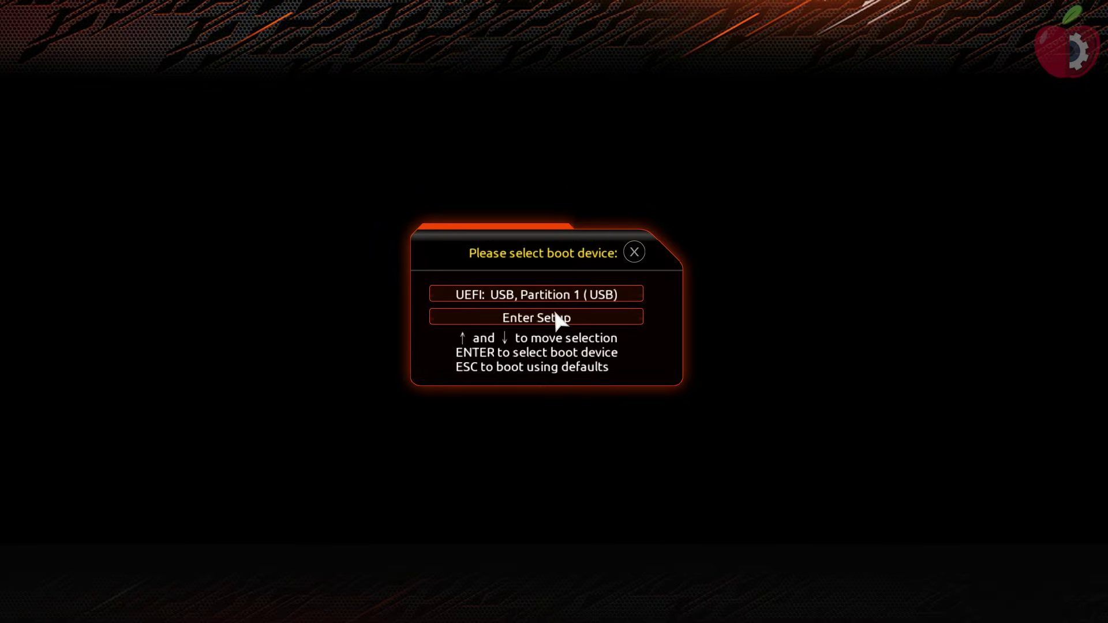
key("Return")
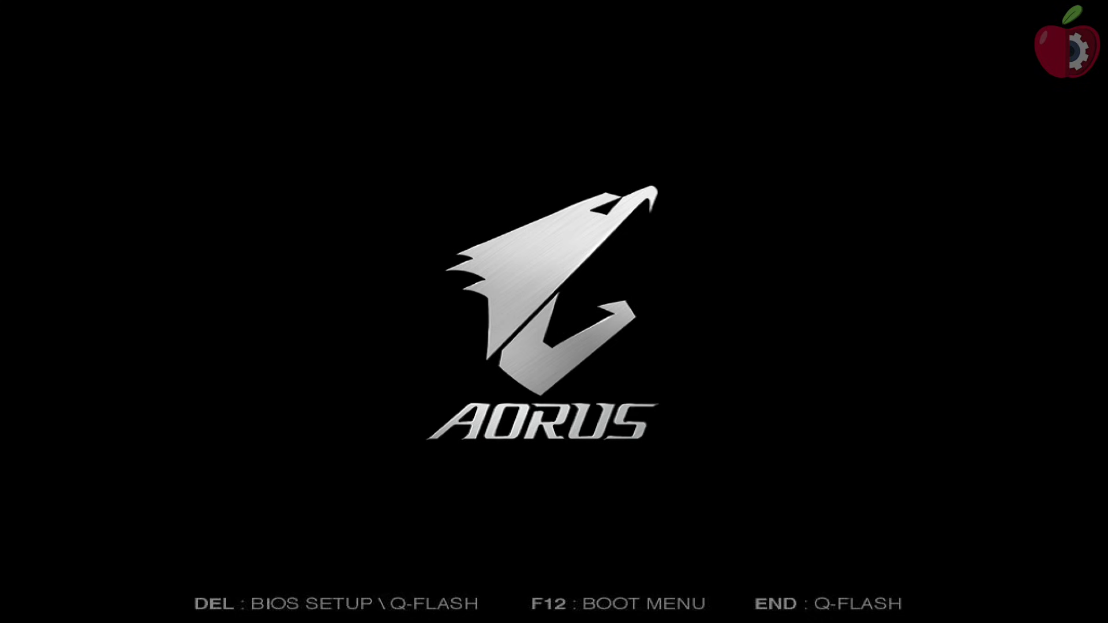
key("F12")
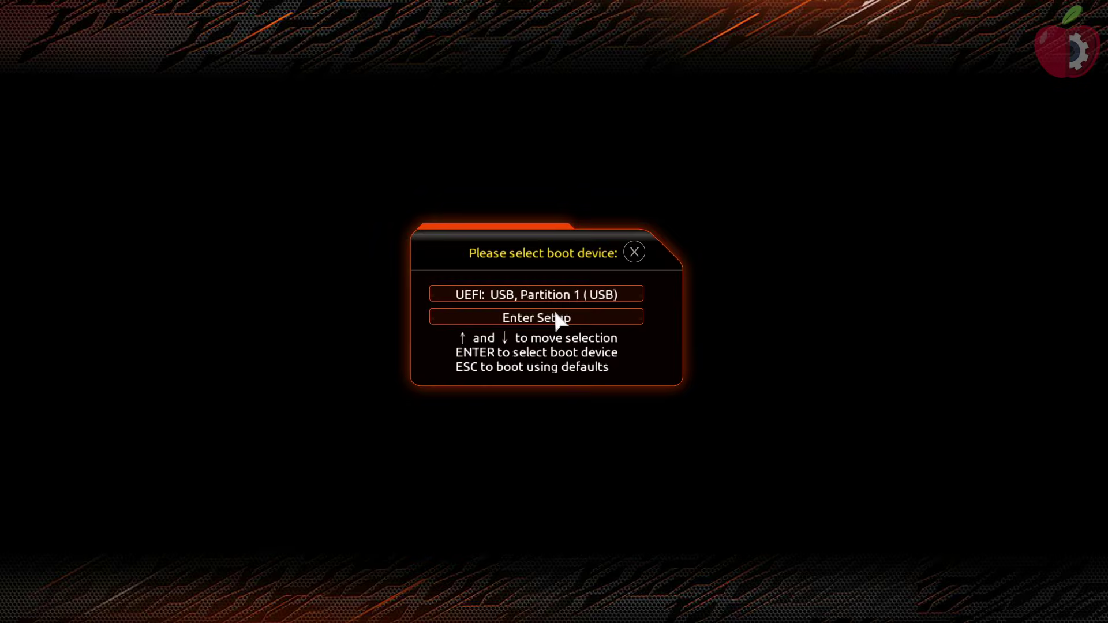
Step: Boot from UEFI: USB, Partition 1 and start OpenCore's 1. EFI (external) (dmg) entry
key("Return")
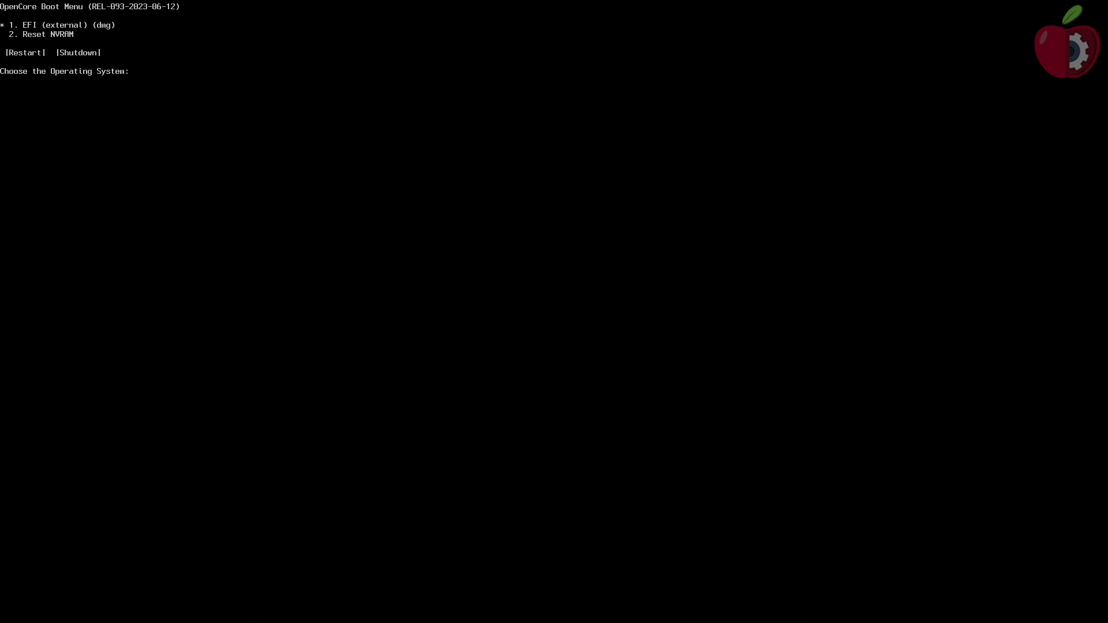
key("Return")
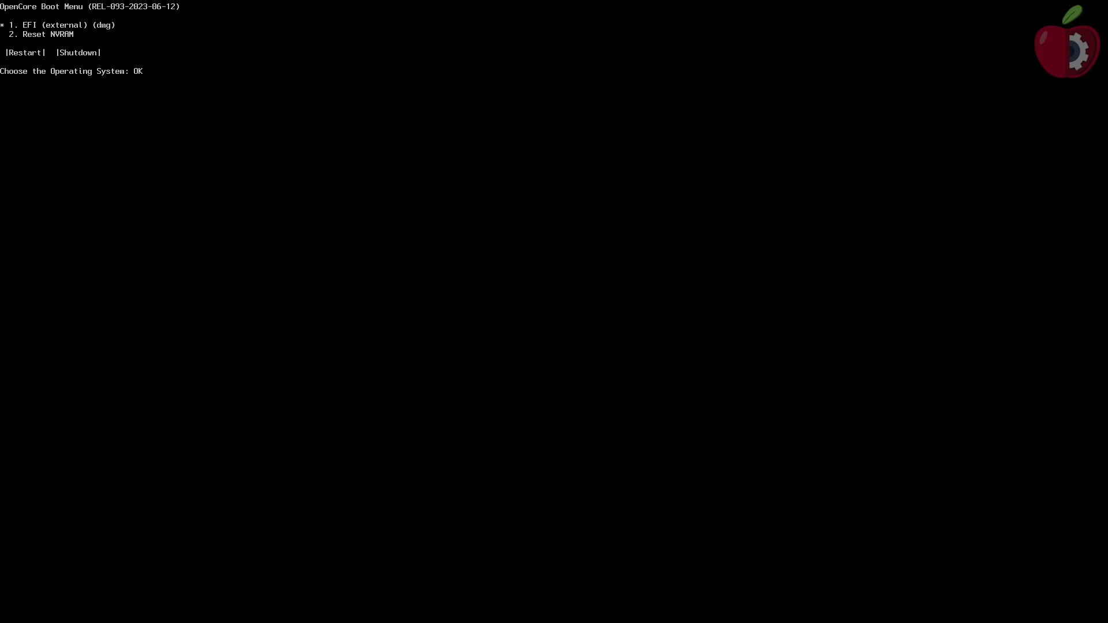